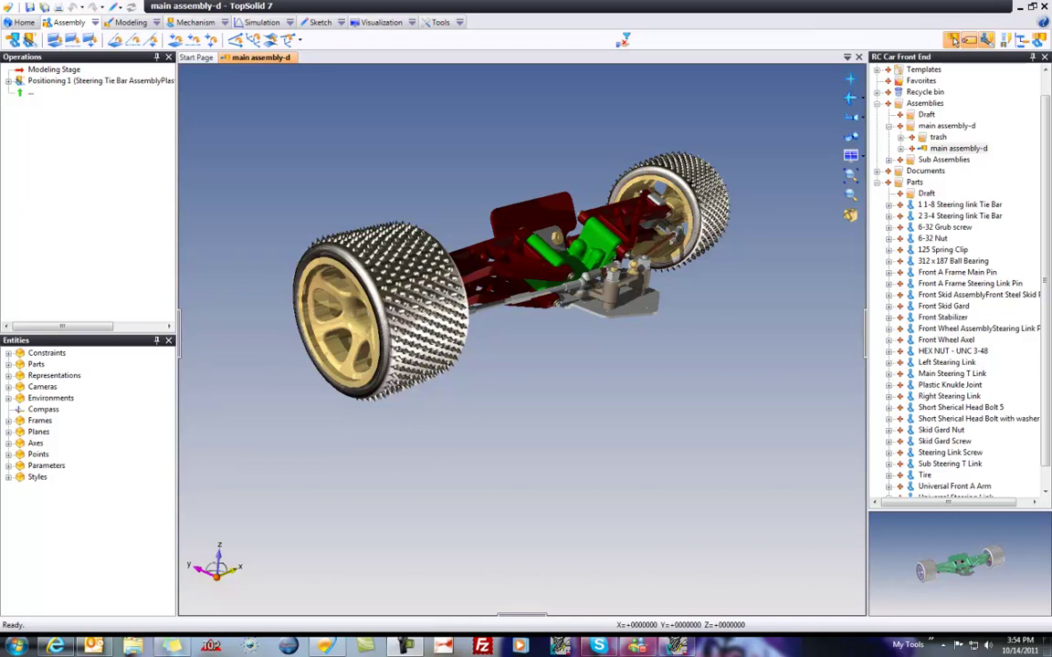
Step: Create a new assembly in the Assemblies folder and name it Front End Assembly
{"action": "middle_click_drag", "start_coordinate": [620, 310], "coordinate": [551, 343]}
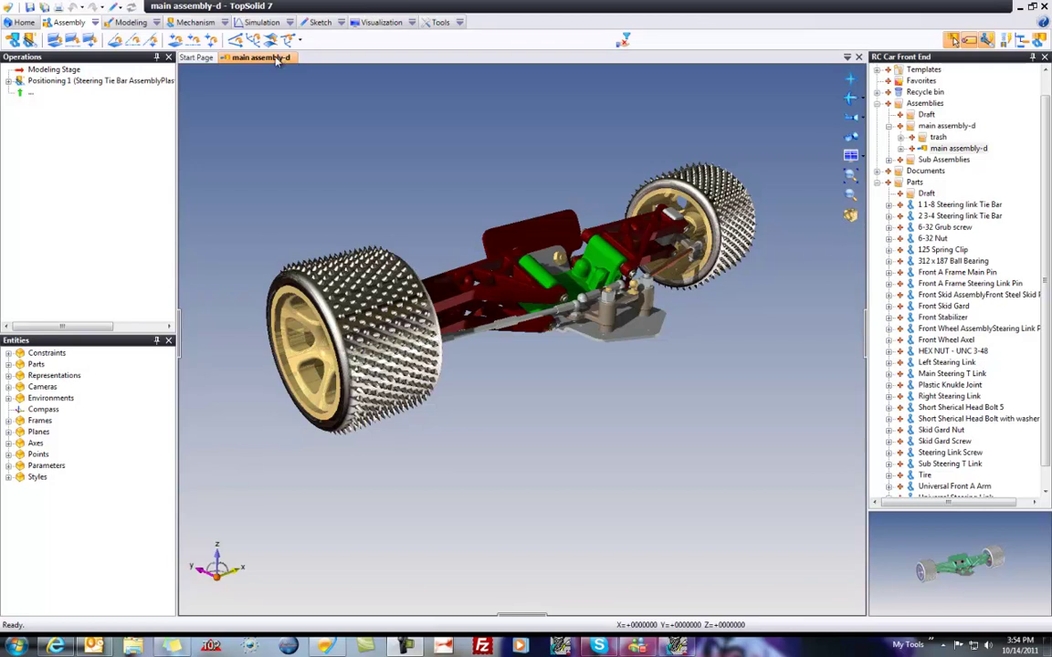
{"action": "left_click", "coordinate": [888, 127]}
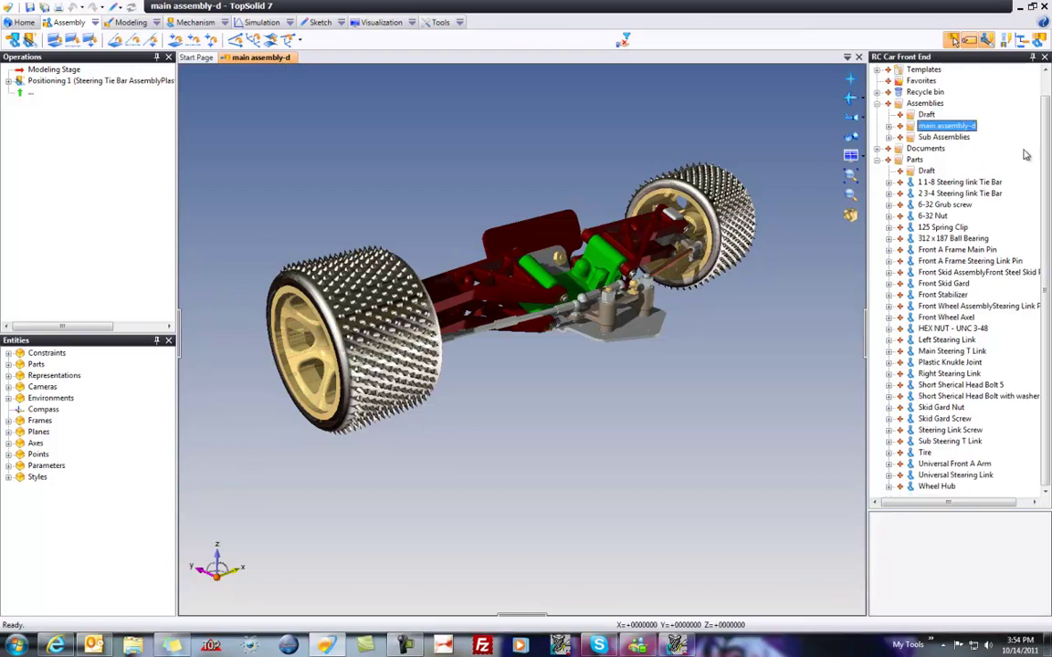
{"action": "left_click", "coordinate": [921, 104]}
{"action": "right_click", "coordinate": [921, 105]}
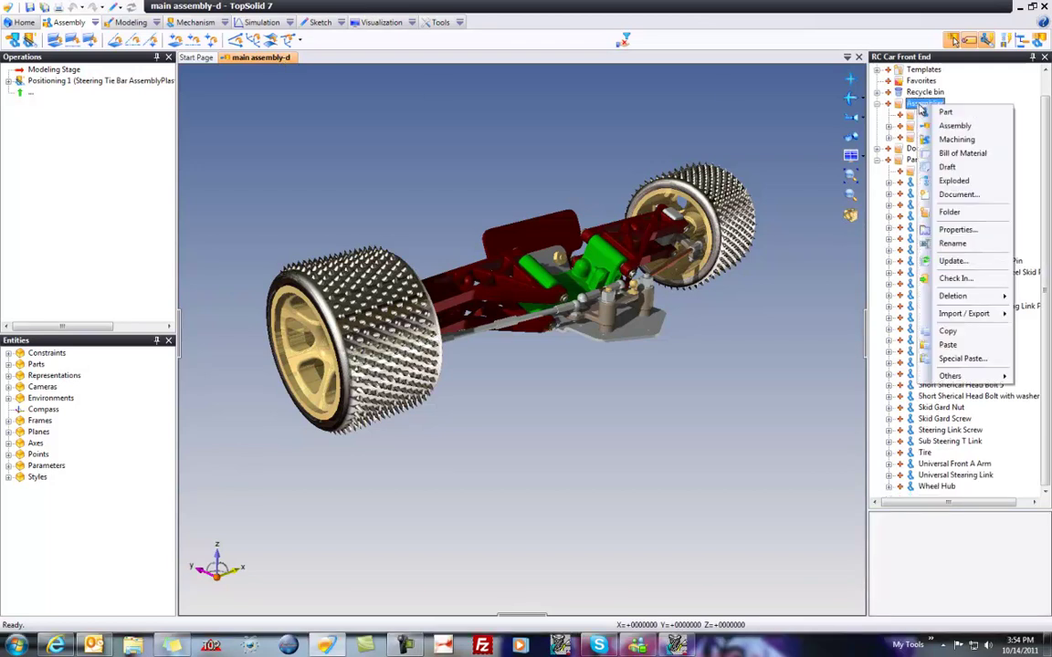
{"action": "left_click", "coordinate": [971, 128]}
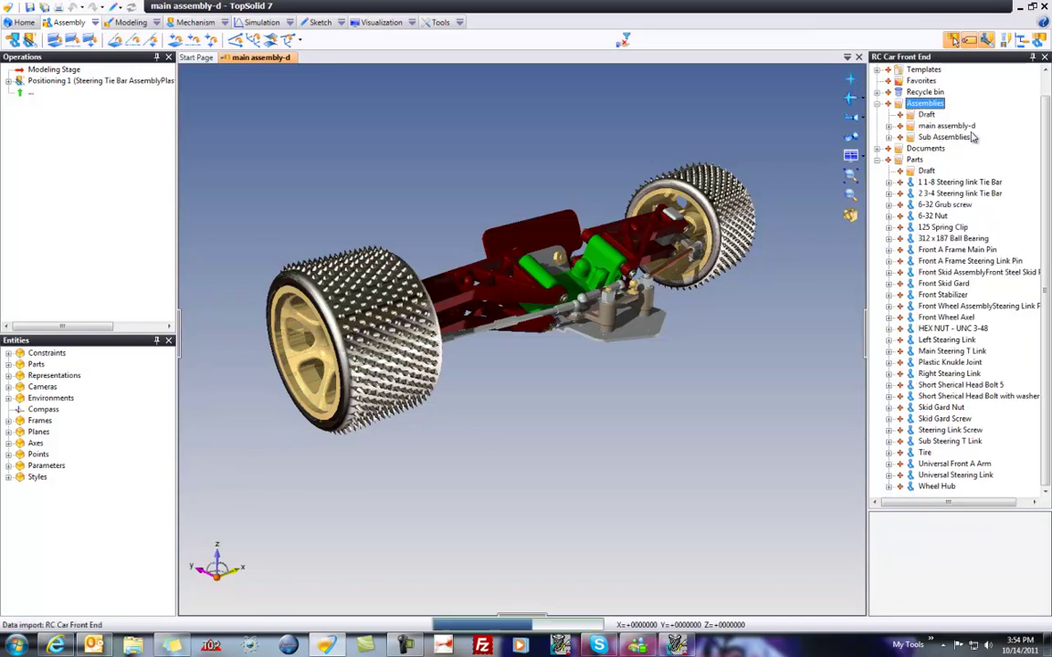
{"action": "type", "text": "Fo"}
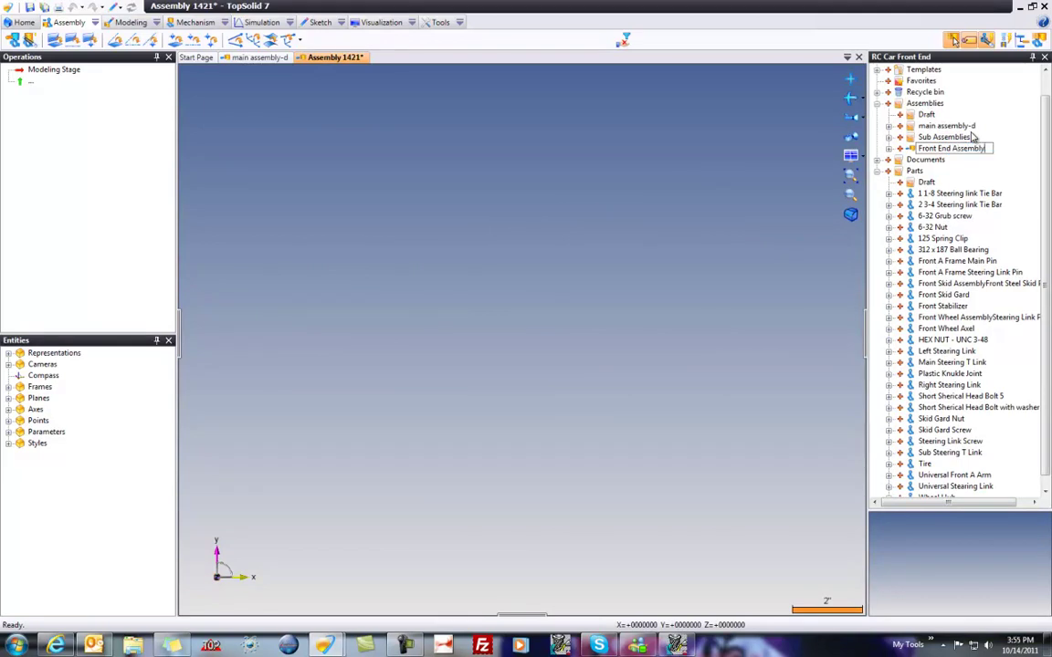
{"action": "key", "text": "Return"}
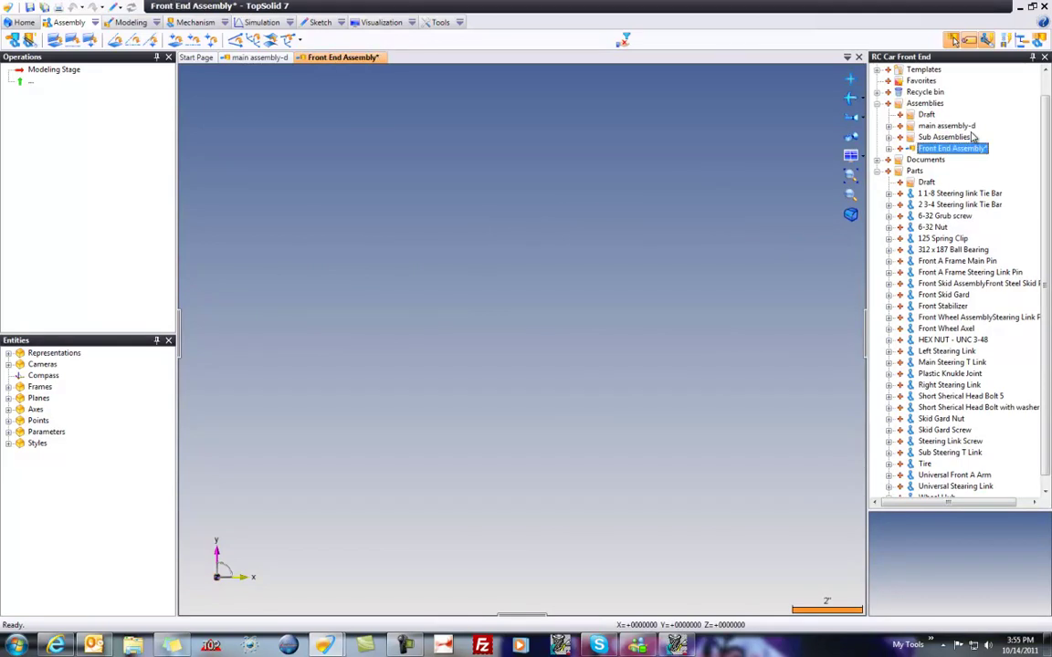
Step: Expand the Sub Assemblies folder and preview its sub-assemblies, from Main Steering T Link through Wheel Assembly
{"action": "left_click", "coordinate": [888, 137]}
{"action": "left_click", "coordinate": [959, 147]}
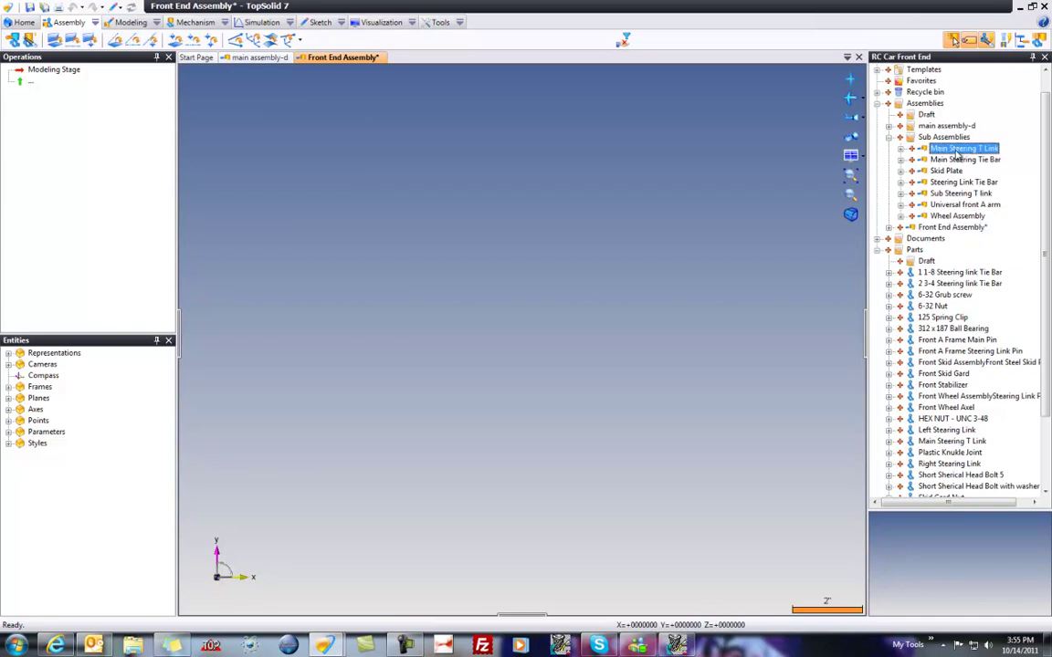
{"action": "left_click", "coordinate": [959, 160]}
{"action": "left_click", "coordinate": [950, 170]}
{"action": "left_click", "coordinate": [951, 181]}
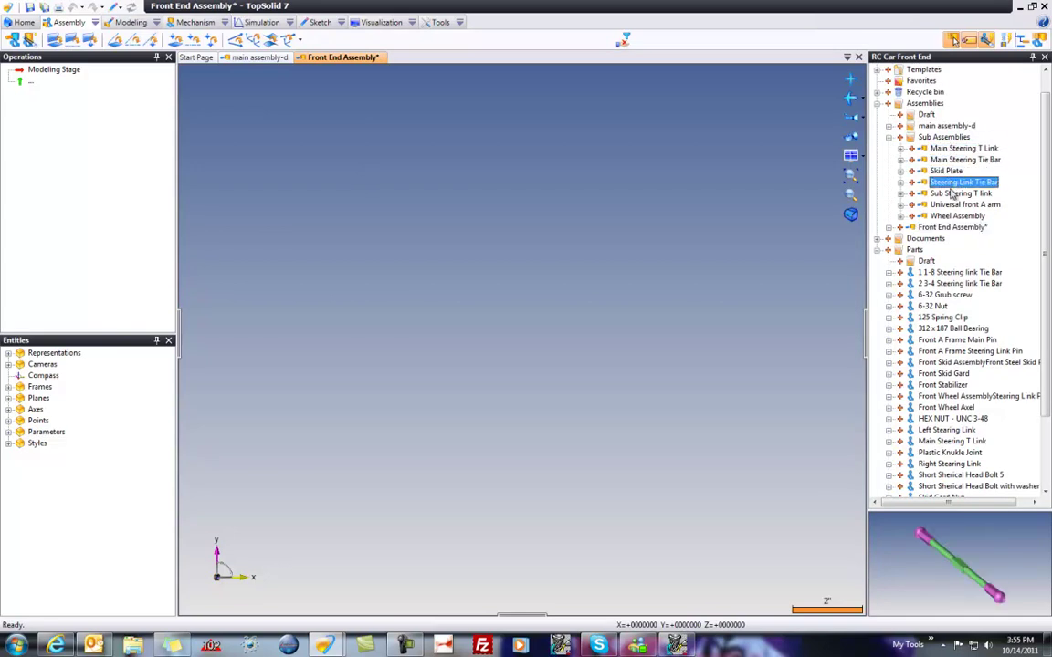
{"action": "left_click", "coordinate": [953, 194]}
{"action": "left_click", "coordinate": [954, 205]}
{"action": "left_click", "coordinate": [954, 217]}
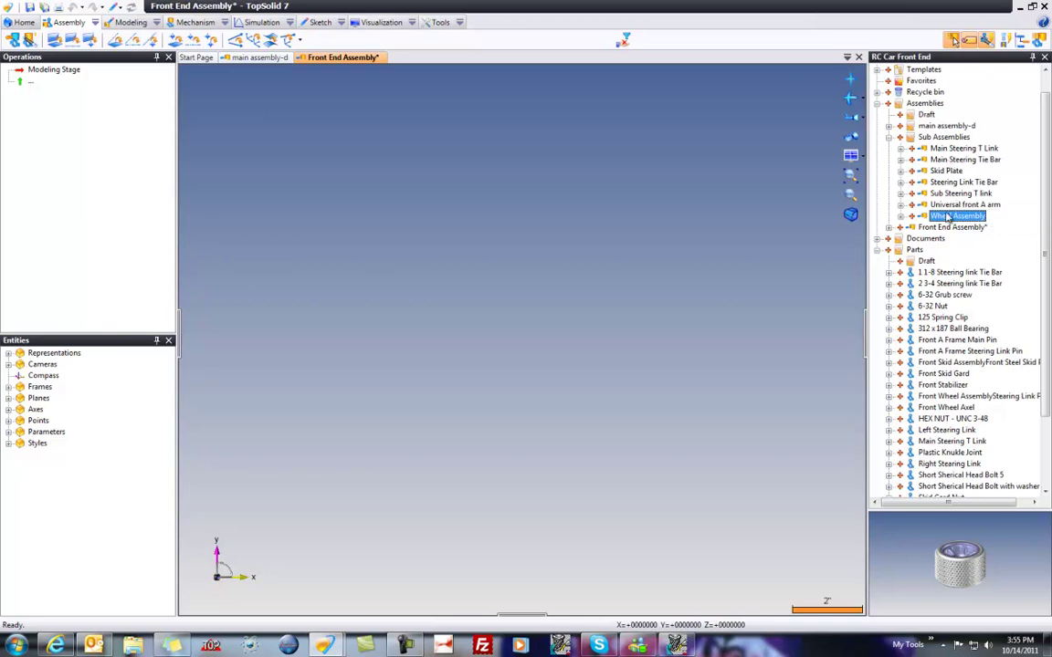
Step: Insert the Skid Plate sub-assembly into the empty Front End Assembly as its first component
{"action": "left_click", "coordinate": [945, 172]}
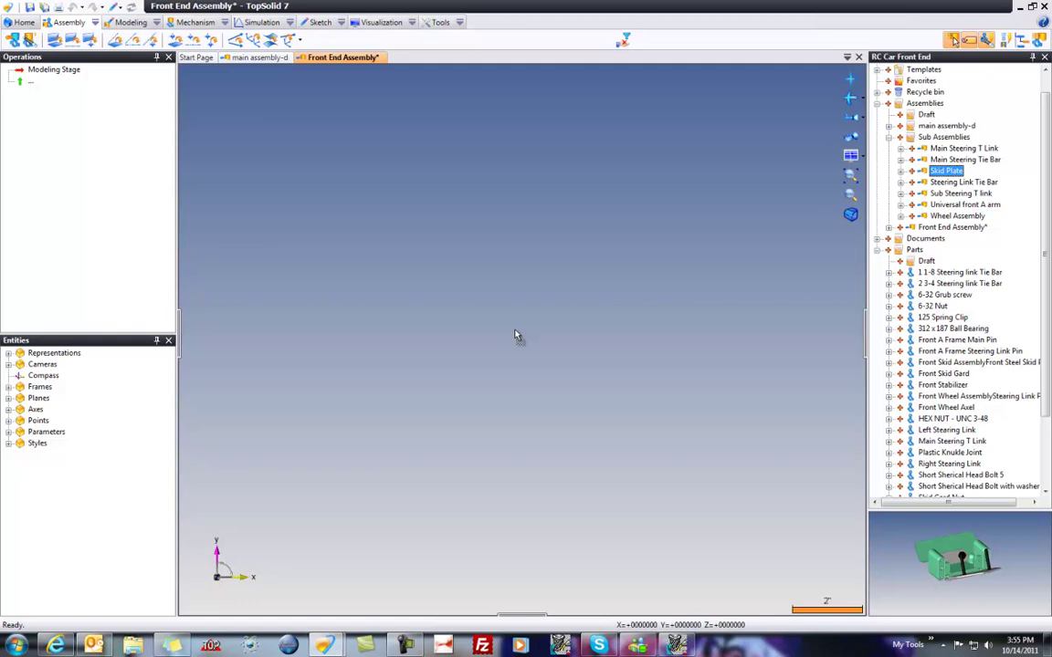
{"action": "left_click_drag", "start_coordinate": [516, 336], "coordinate": [505, 345]}
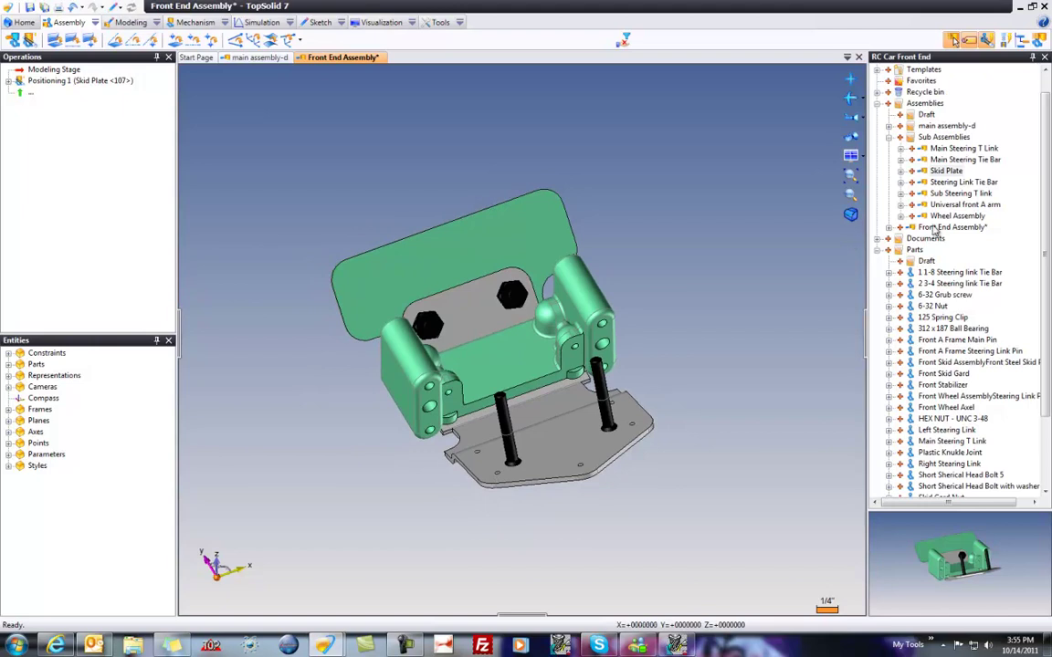
Step: Insert the Universal front A arm sub-assembly into the assembly, placing it above the skid plate
{"action": "left_click", "coordinate": [984, 205]}
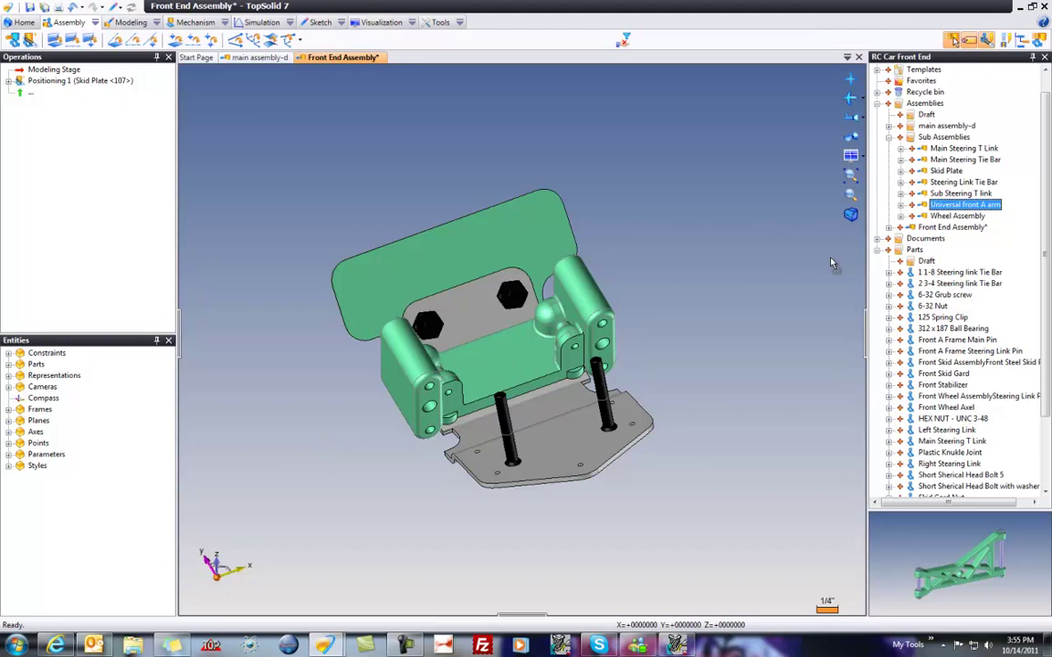
{"action": "left_click_drag", "start_coordinate": [945, 205], "coordinate": [952, 209]}
{"action": "left_click_drag", "start_coordinate": [615, 156], "coordinate": [610, 157]}
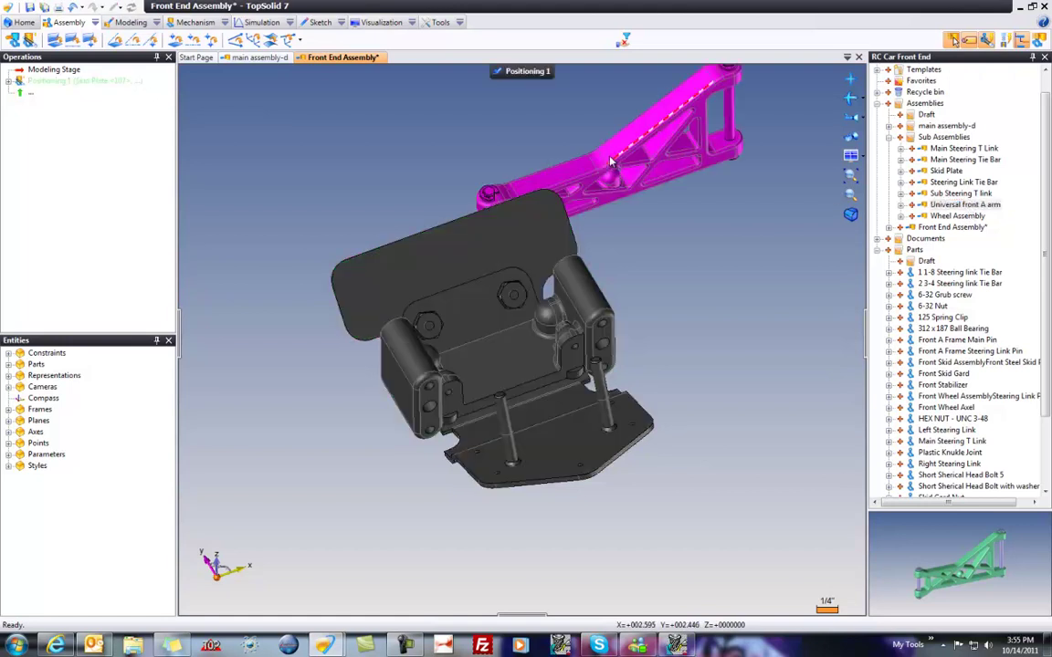
Step: Constrain the A arm's hinge pin coaxially with the upper pivot hole in the skid plate's side block and swing the arm outward
{"action": "scroll", "coordinate": [611, 163], "scroll_direction": "down", "scroll_amount": 4}
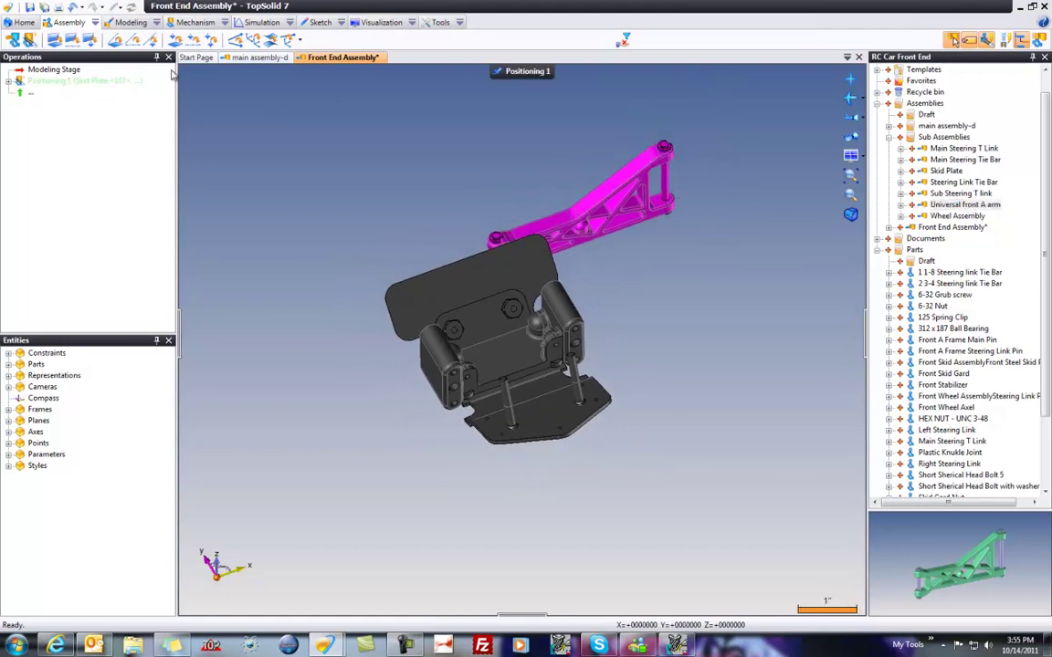
{"action": "left_click", "coordinate": [24, 41]}
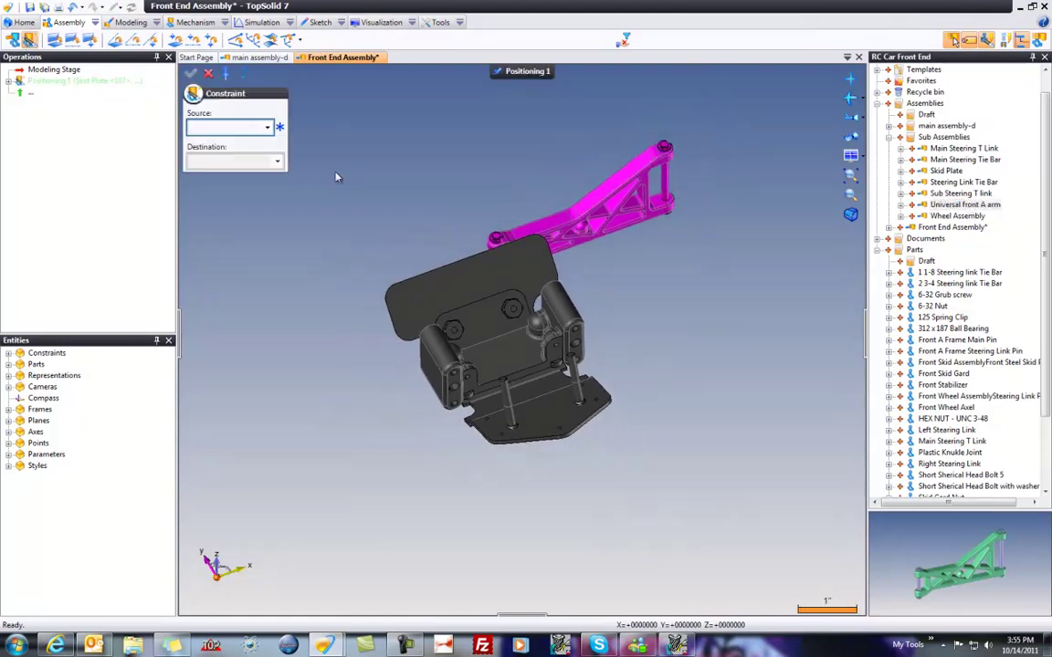
{"action": "left_click", "coordinate": [665, 183]}
{"action": "middle_click_drag", "start_coordinate": [382, 290], "coordinate": [382, 274]}
{"action": "scroll", "coordinate": [382, 289], "scroll_direction": "up", "scroll_amount": 5}
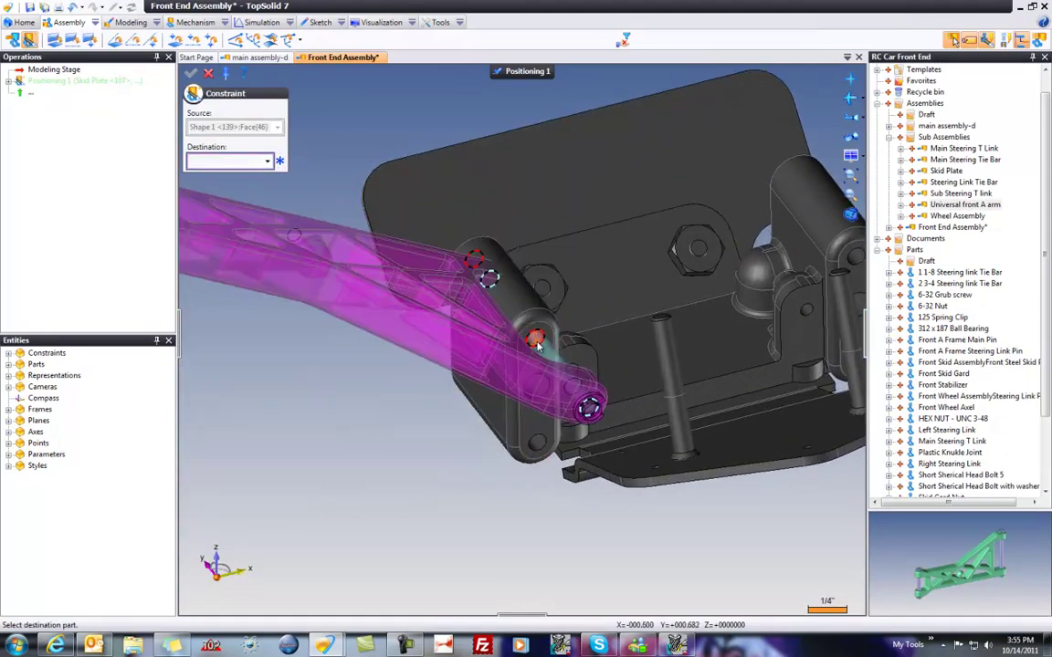
{"action": "left_click", "coordinate": [532, 364]}
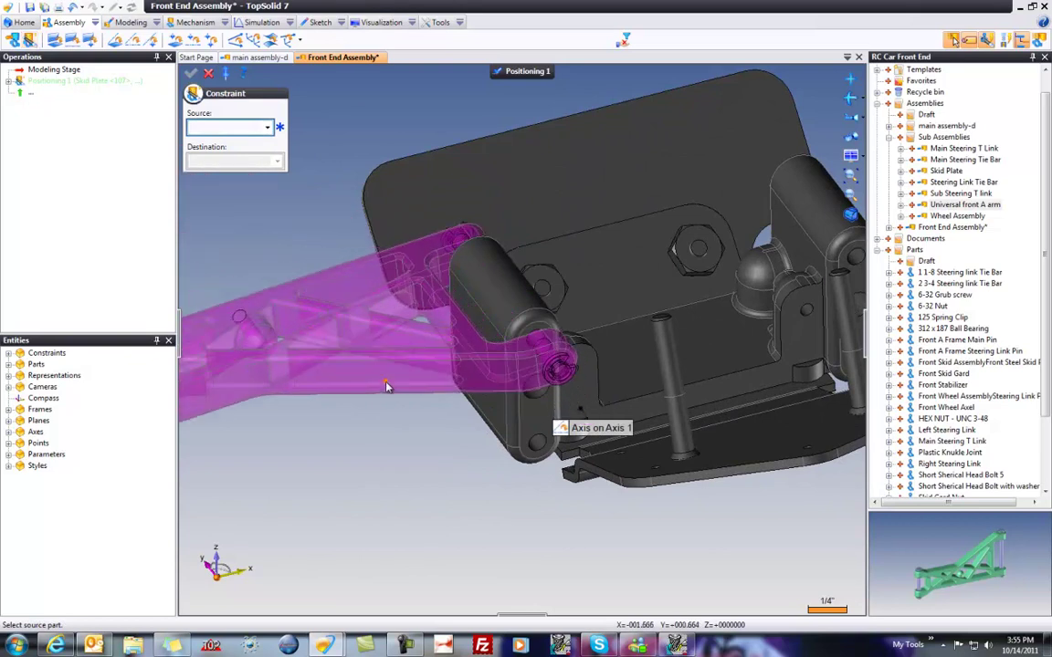
{"action": "left_click_drag", "start_coordinate": [400, 398], "coordinate": [395, 372]}
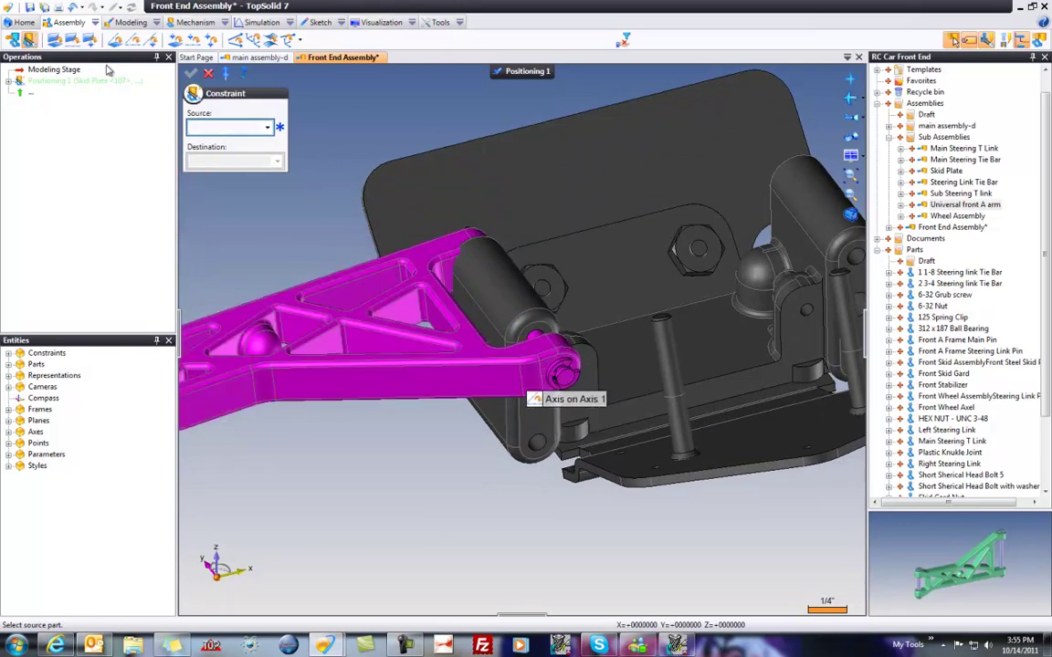
Step: Start a Plane on Plane constraint, using the midplane between the inner faces of the A arm's two hinge lugs as source
{"action": "left_click", "coordinate": [54, 40]}
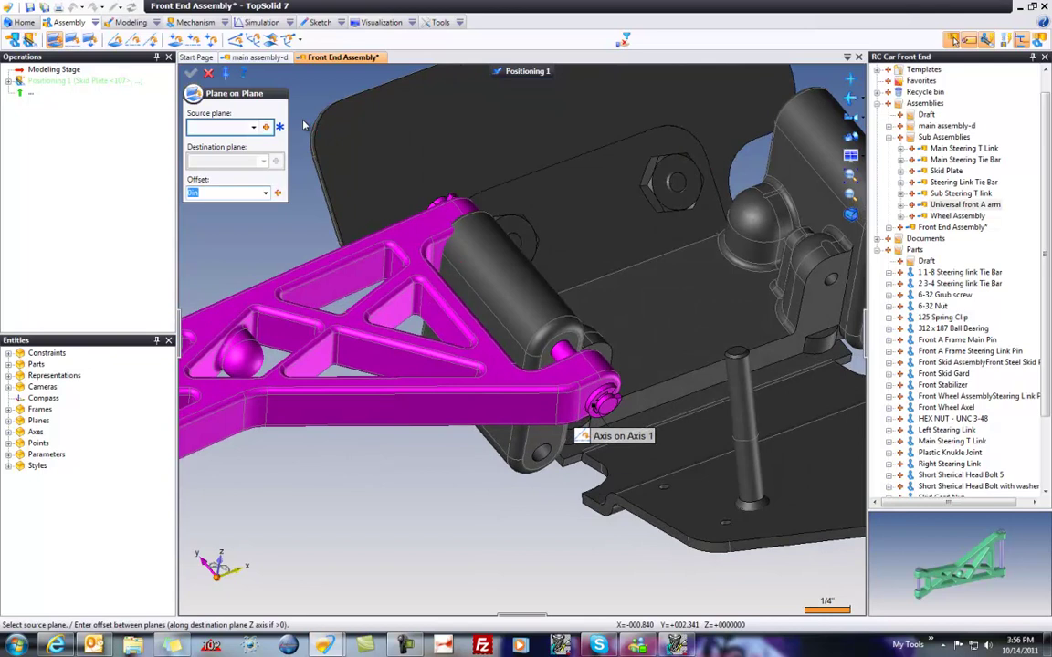
{"action": "left_click", "coordinate": [266, 127]}
{"action": "left_click", "coordinate": [299, 154]}
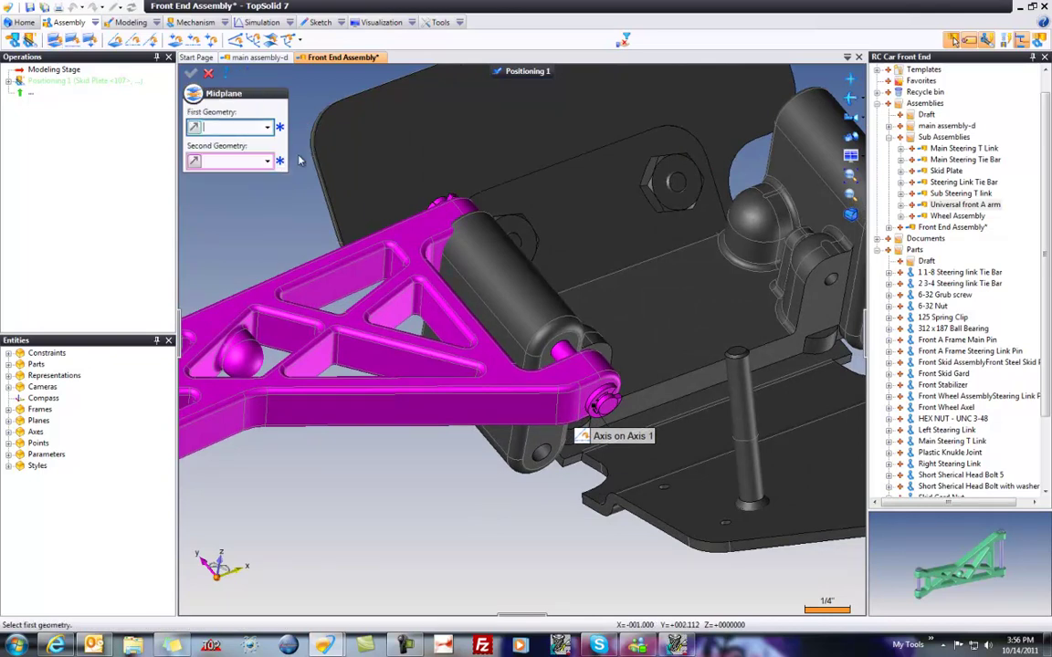
{"action": "left_click", "coordinate": [440, 260]}
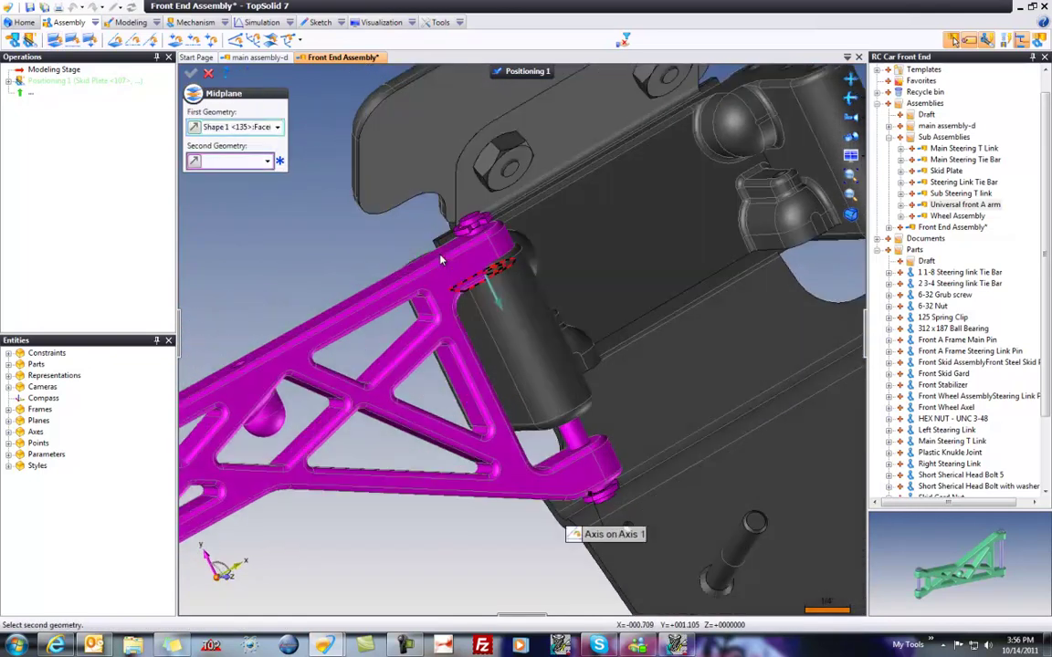
{"action": "left_click", "coordinate": [558, 482]}
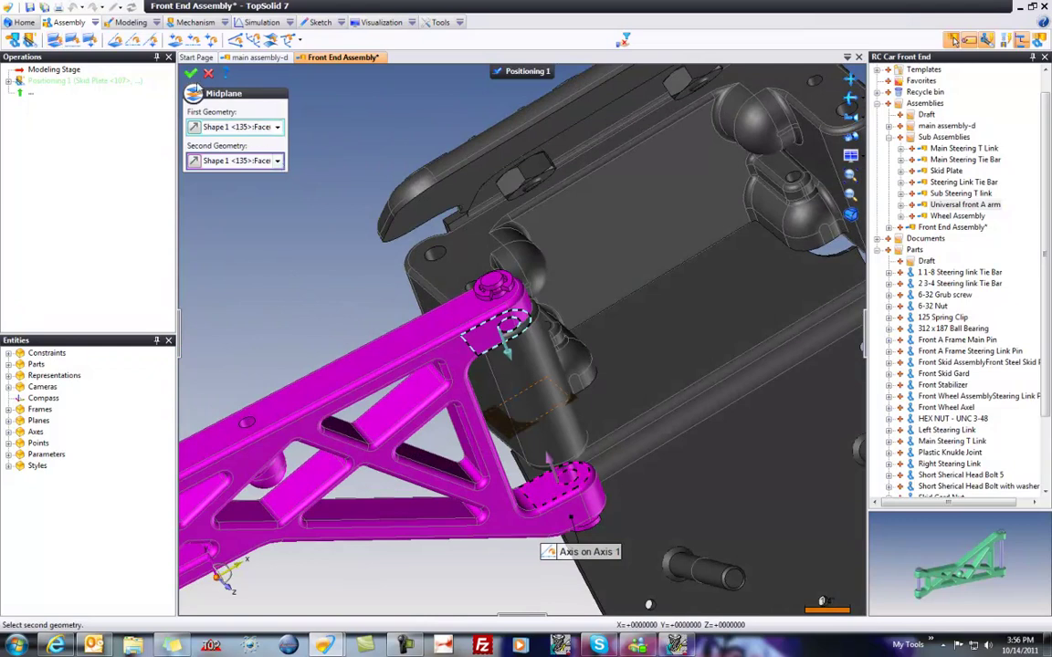
{"action": "left_click", "coordinate": [190, 73]}
Step: Complete the Plane on Plane constraint with the midplane between the skid plate block's two end faces as destination, at 0in offset
{"action": "left_click", "coordinate": [265, 162]}
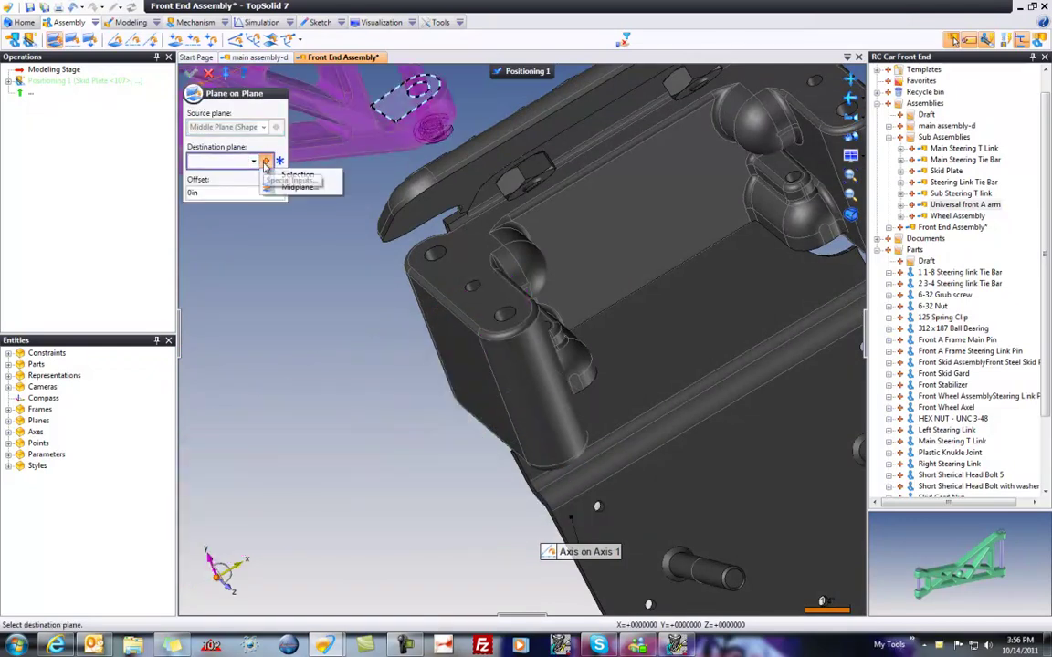
{"action": "left_click", "coordinate": [290, 186]}
{"action": "left_click", "coordinate": [459, 290]}
{"action": "middle_click_drag", "start_coordinate": [459, 290], "coordinate": [509, 370]}
{"action": "left_click", "coordinate": [519, 375]}
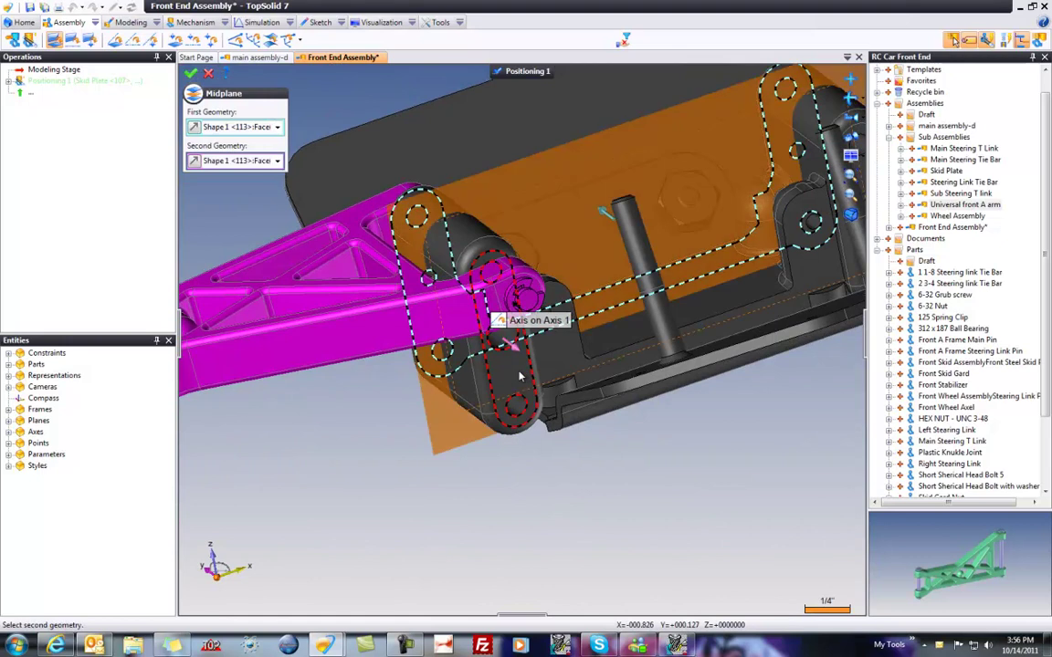
{"action": "left_click", "coordinate": [191, 73]}
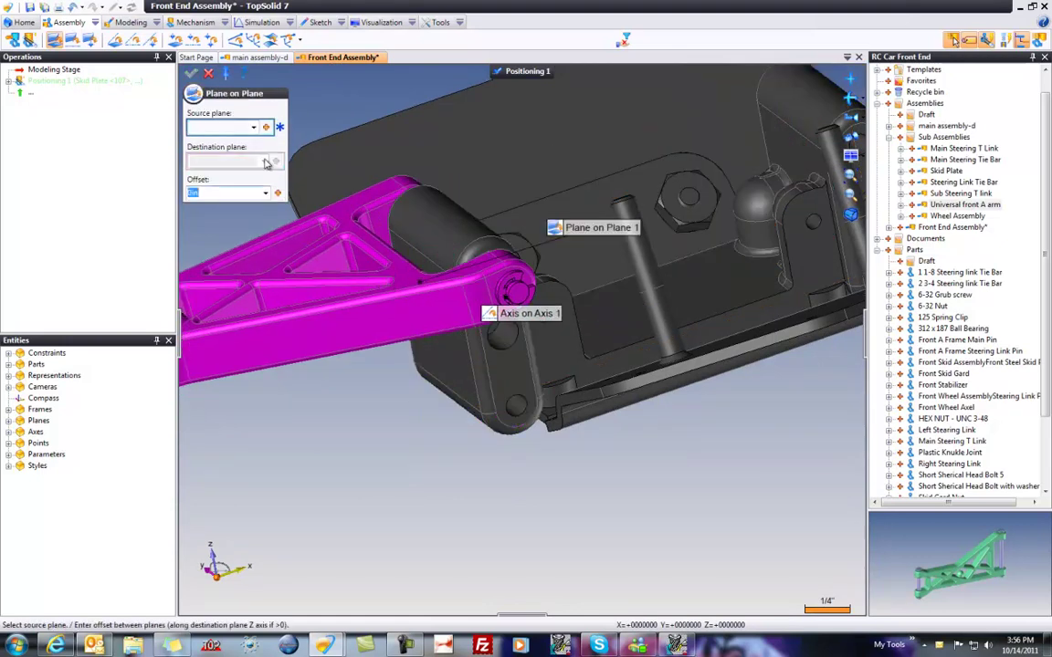
{"action": "middle_click_drag", "start_coordinate": [321, 226], "coordinate": [370, 285]}
{"action": "left_click", "coordinate": [210, 74]}
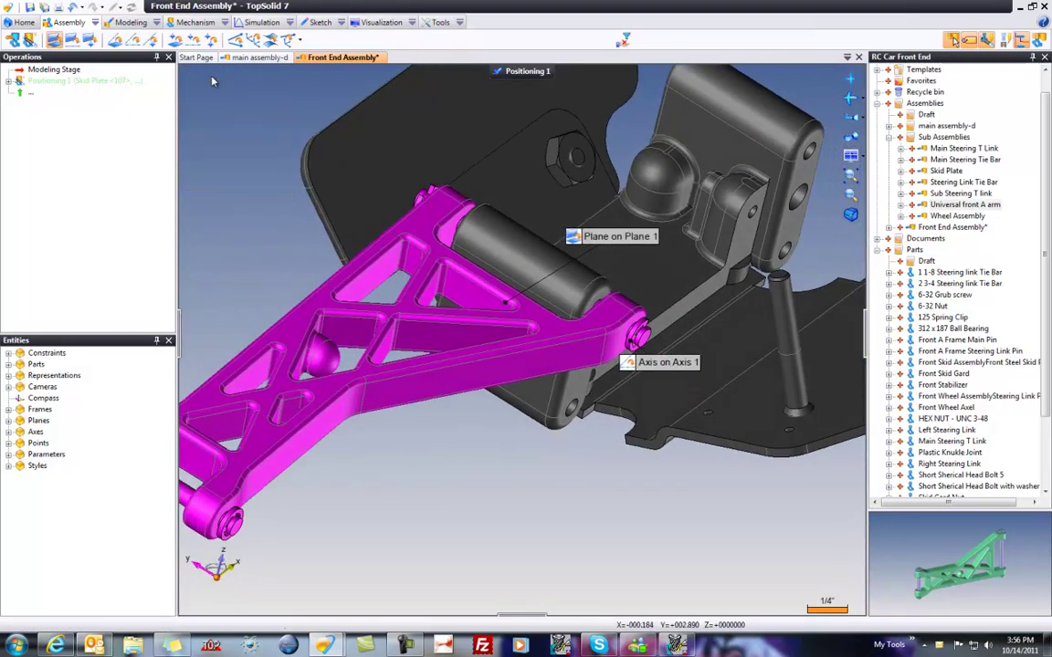
Step: Finish the positioning operation and move the A arm about its hinge to test its remaining motion
{"action": "left_click", "coordinate": [512, 76]}
{"action": "middle_click_drag", "start_coordinate": [255, 201], "coordinate": [348, 352]}
{"action": "scroll", "coordinate": [389, 377], "scroll_direction": "down", "scroll_amount": 3}
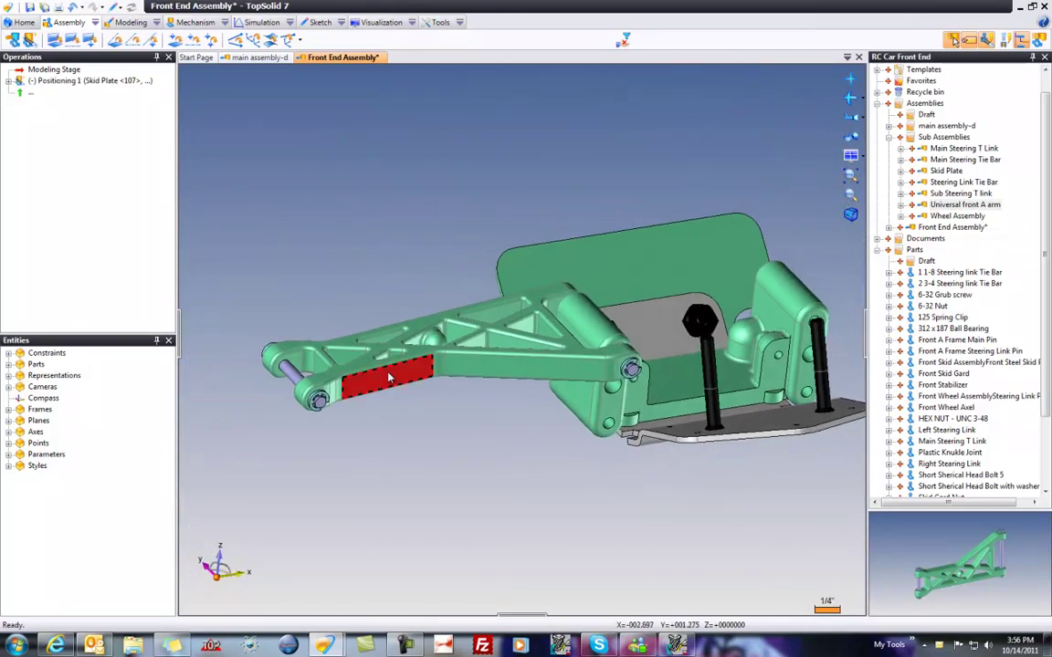
{"action": "left_click_drag", "start_coordinate": [388, 377], "coordinate": [453, 380]}
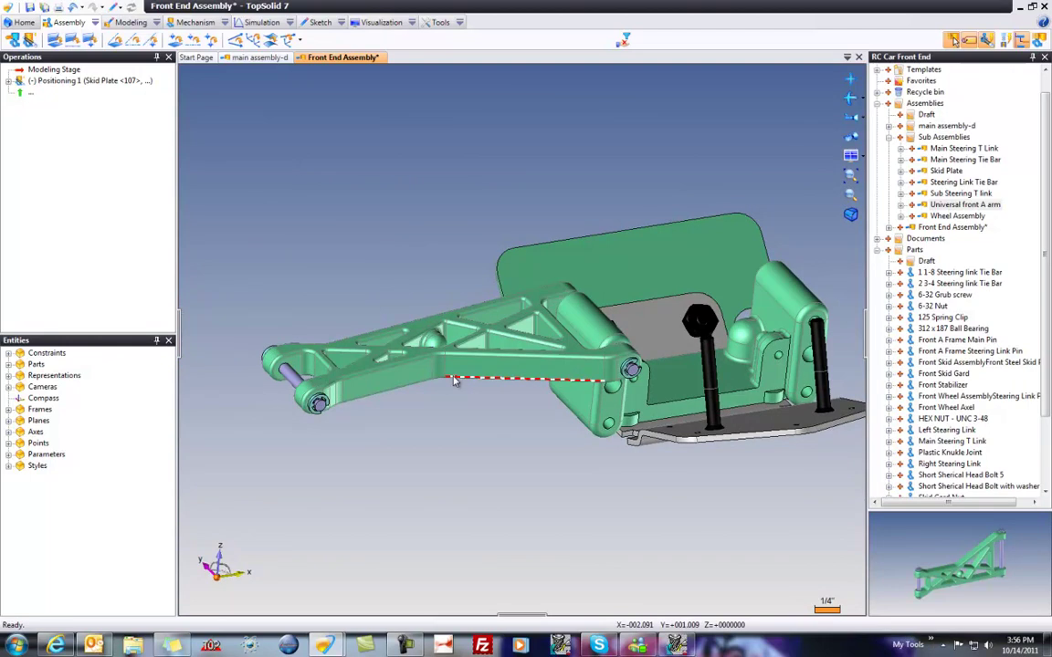
Step: Copy the mounted A arm and place the duplicate directly below the original
{"action": "scroll", "coordinate": [457, 378], "scroll_direction": "down", "scroll_amount": 3}
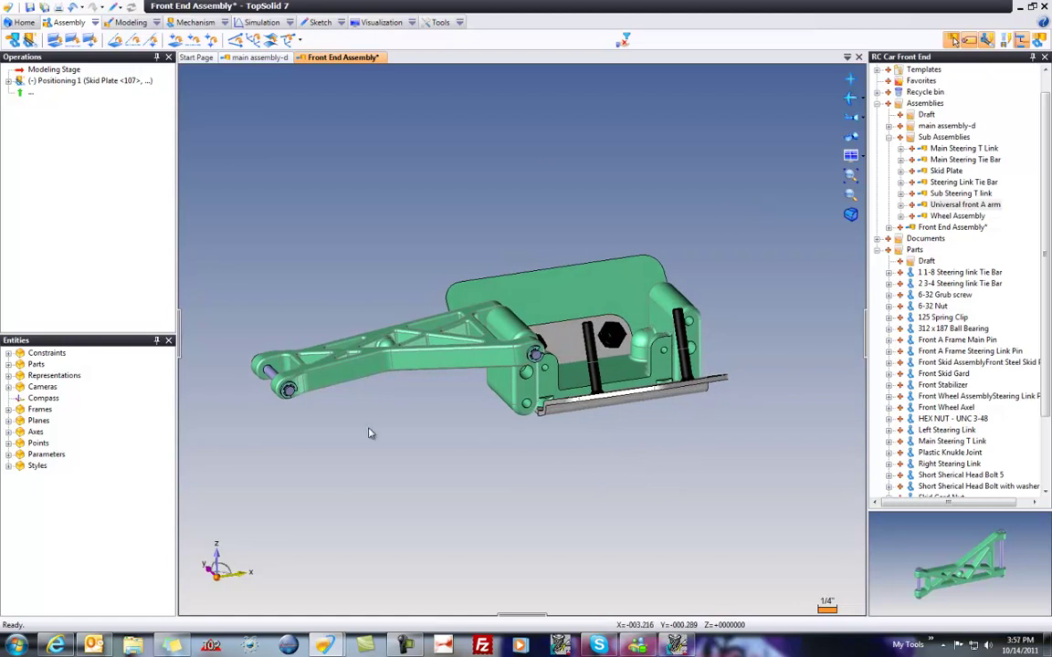
{"action": "left_click_drag", "start_coordinate": [356, 376], "coordinate": [353, 465], "text": "ctrl"}
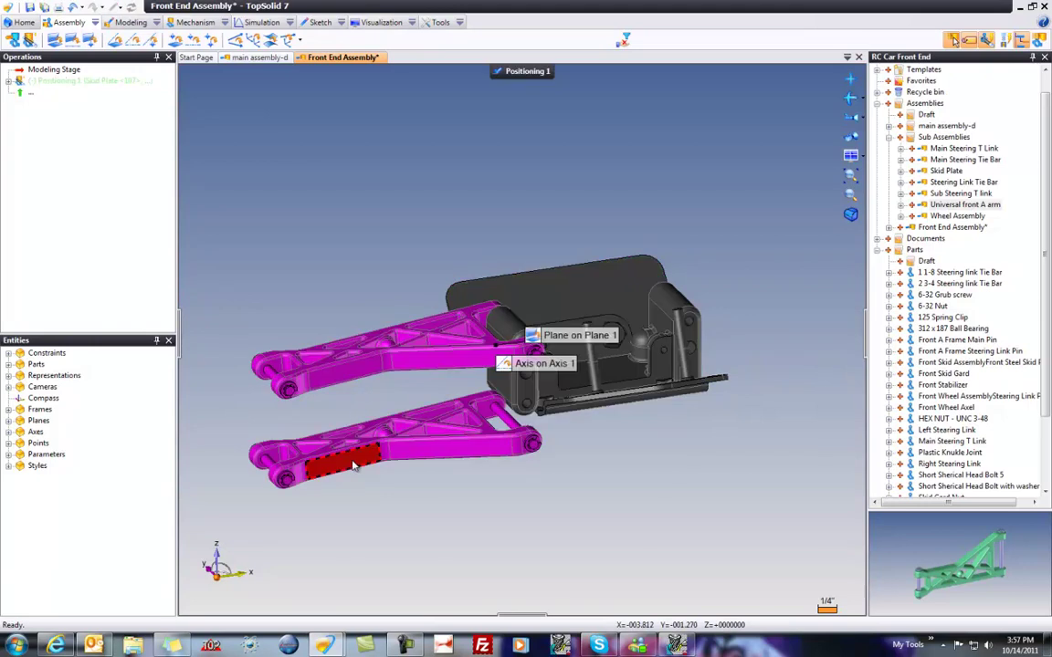
Step: Mount the copied A arm on the skid plate block's lower pivot hole with axis and plane constraints, then swing it below the upper arm
{"action": "scroll", "coordinate": [438, 453], "scroll_direction": "up", "scroll_amount": 4}
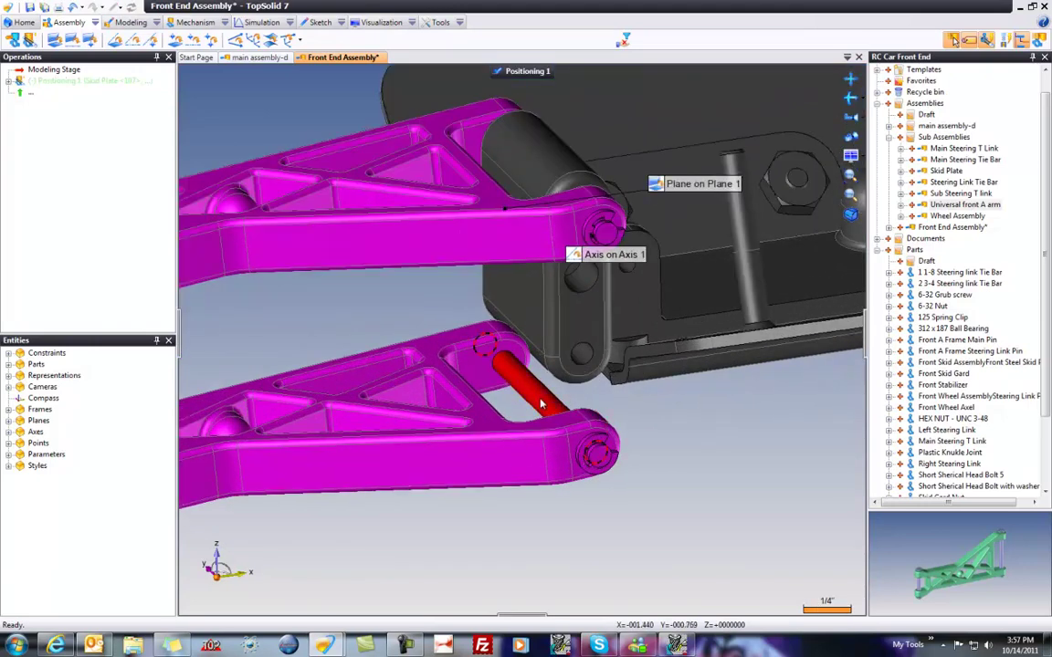
{"action": "left_click", "coordinate": [29, 41]}
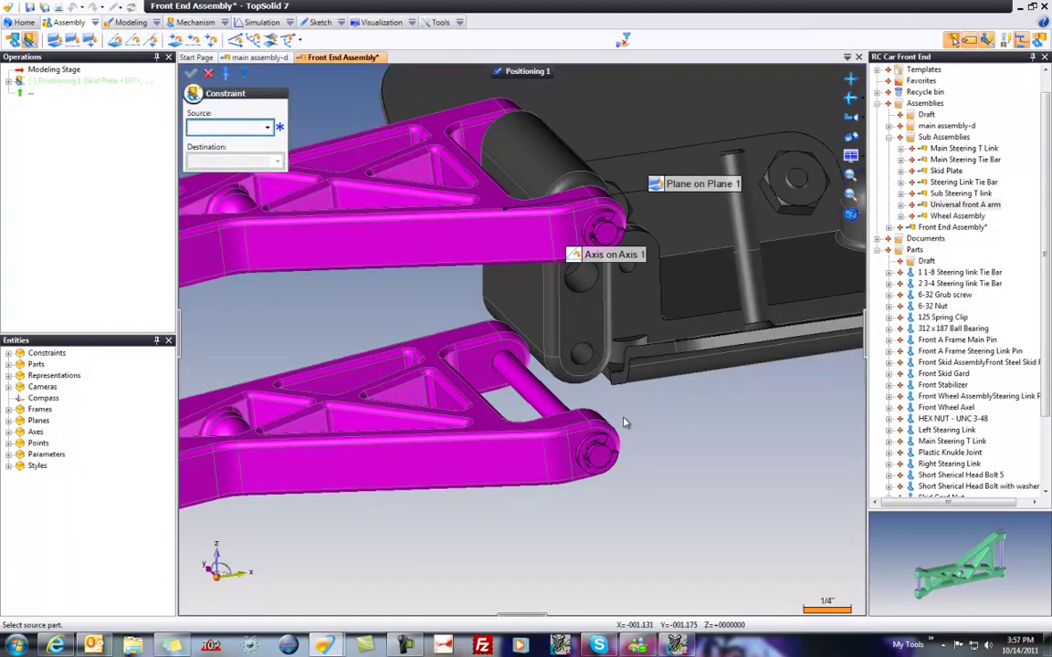
{"action": "left_click", "coordinate": [523, 393]}
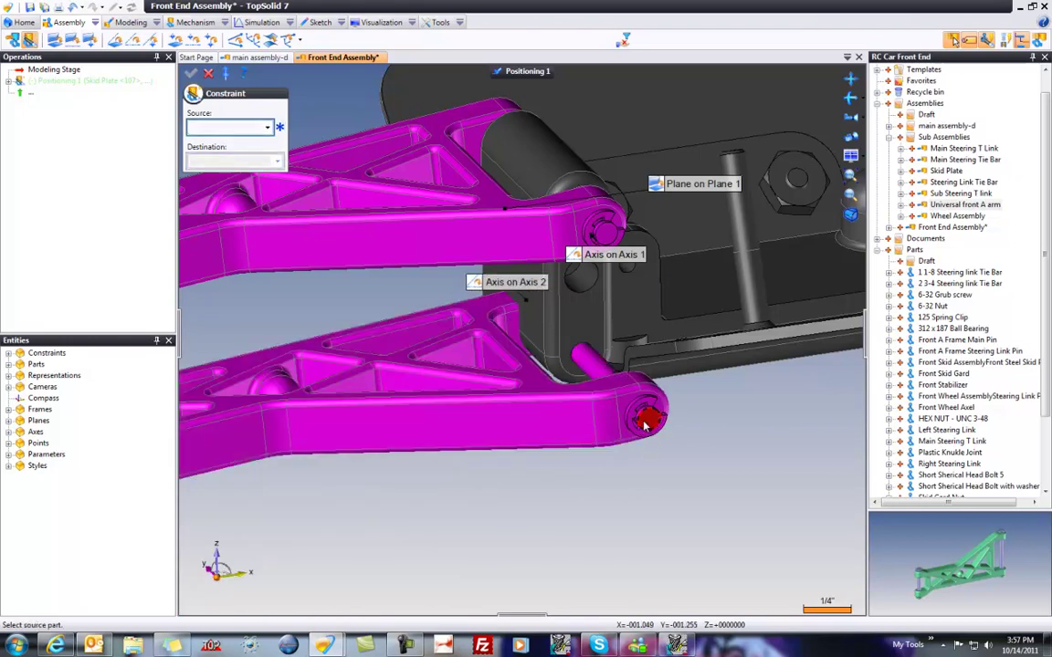
{"action": "left_click", "coordinate": [604, 234]}
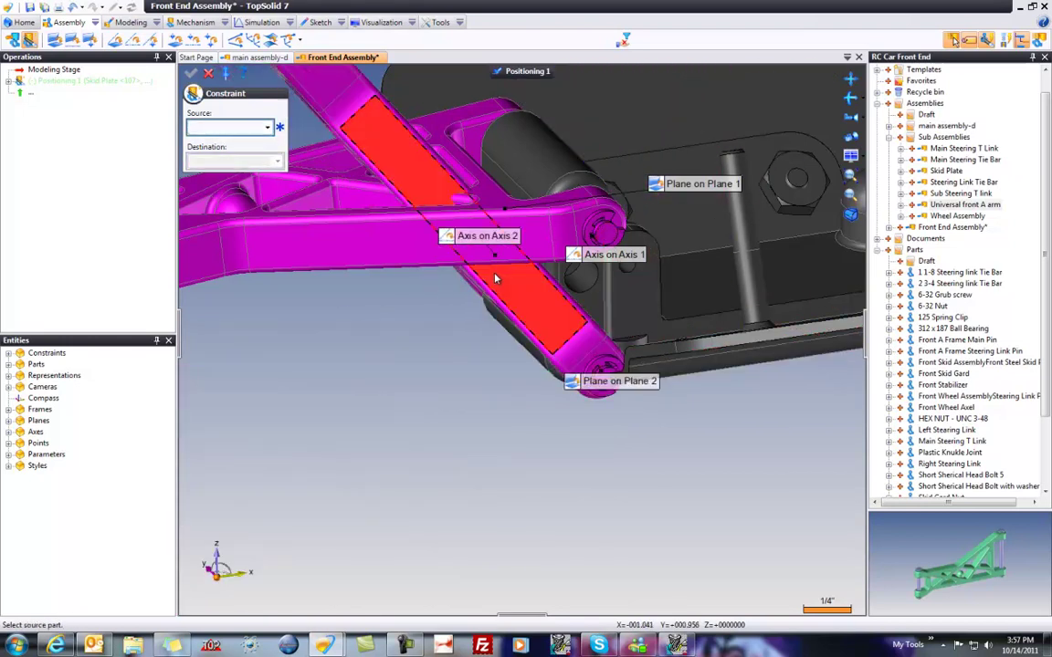
{"action": "left_click_drag", "start_coordinate": [495, 277], "coordinate": [477, 429]}
{"action": "scroll", "coordinate": [604, 564], "scroll_direction": "down", "scroll_amount": 5}
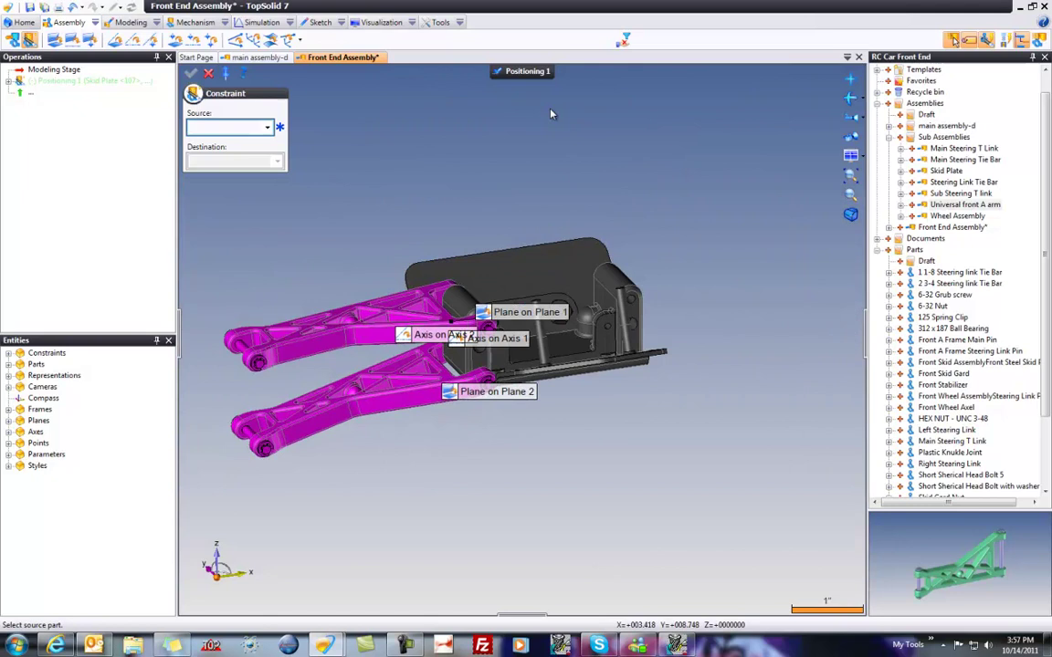
Step: Finish the positioning and copy the A arm twice to the opposite side of the skid plate, one copy above the other
{"action": "left_click", "coordinate": [527, 74]}
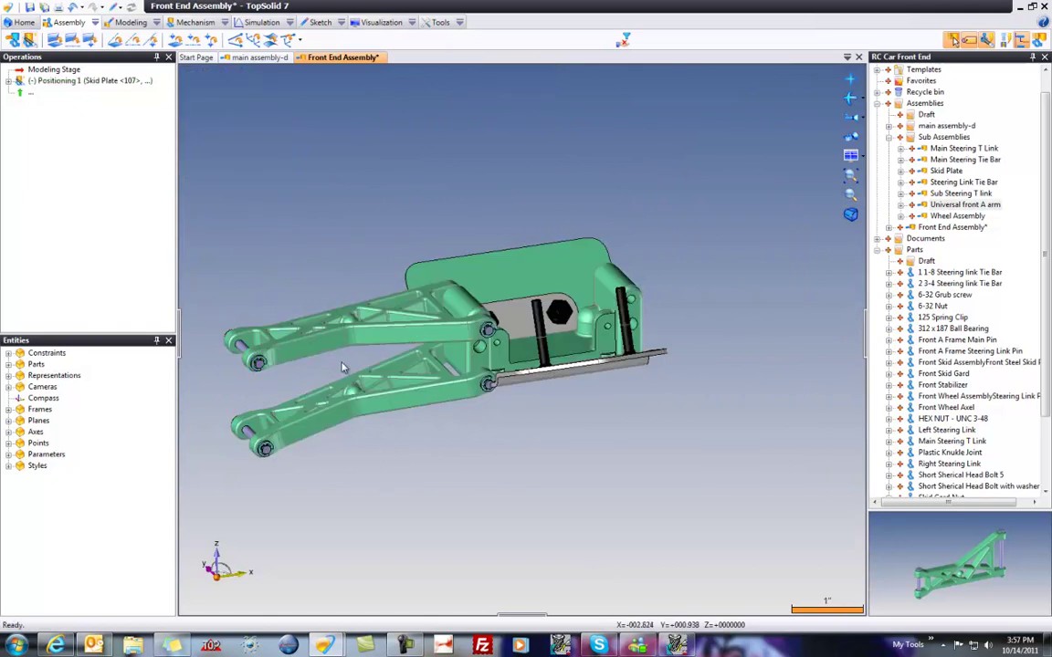
{"action": "left_click_drag", "start_coordinate": [343, 367], "coordinate": [741, 343]}
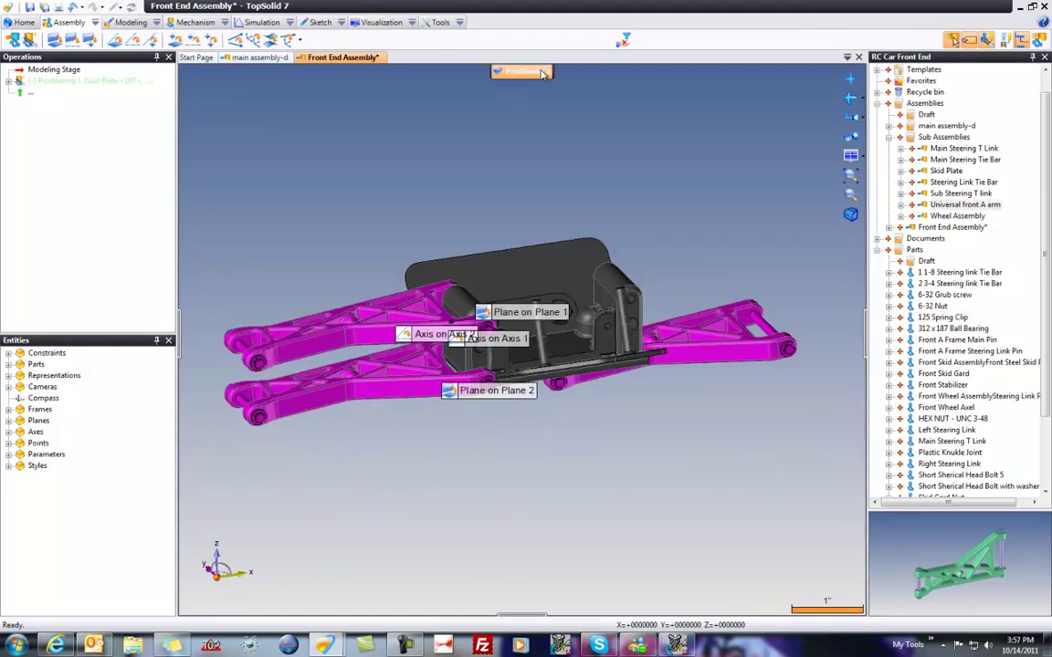
{"action": "left_click_drag", "start_coordinate": [415, 390], "coordinate": [680, 240], "text": "ctrl"}
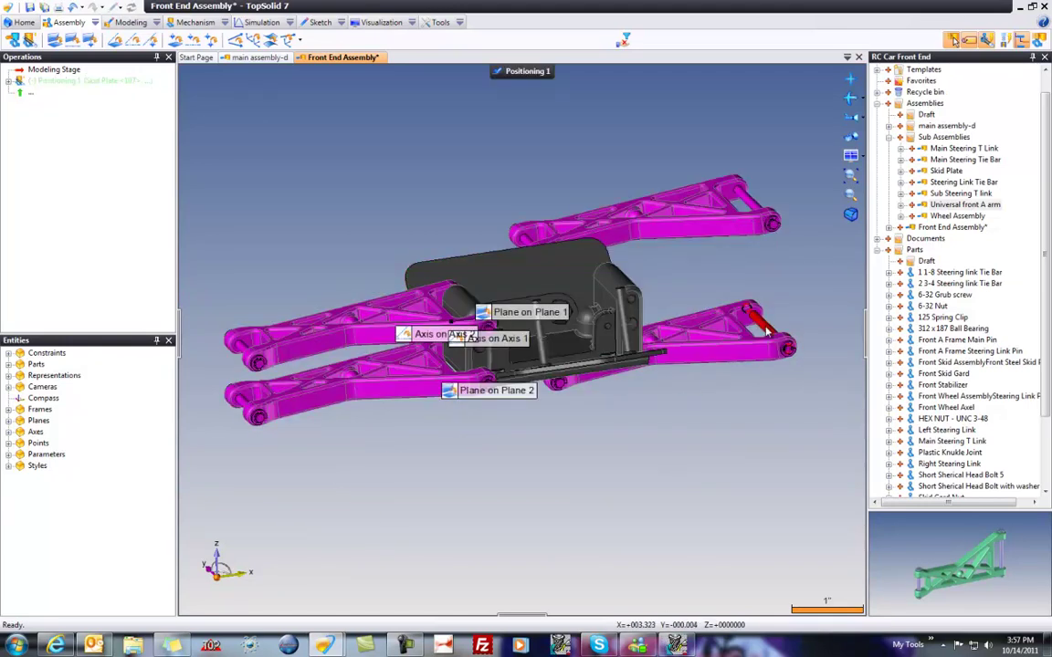
Step: Mount the lower copied A arm on the opposite block's lower pivot hole with axis and plane constraints, and swing it outward
{"action": "scroll", "coordinate": [763, 332], "scroll_direction": "up", "scroll_amount": 3}
{"action": "scroll", "coordinate": [769, 360], "scroll_direction": "up", "scroll_amount": 3}
{"action": "middle_click_drag", "start_coordinate": [774, 360], "coordinate": [852, 493]}
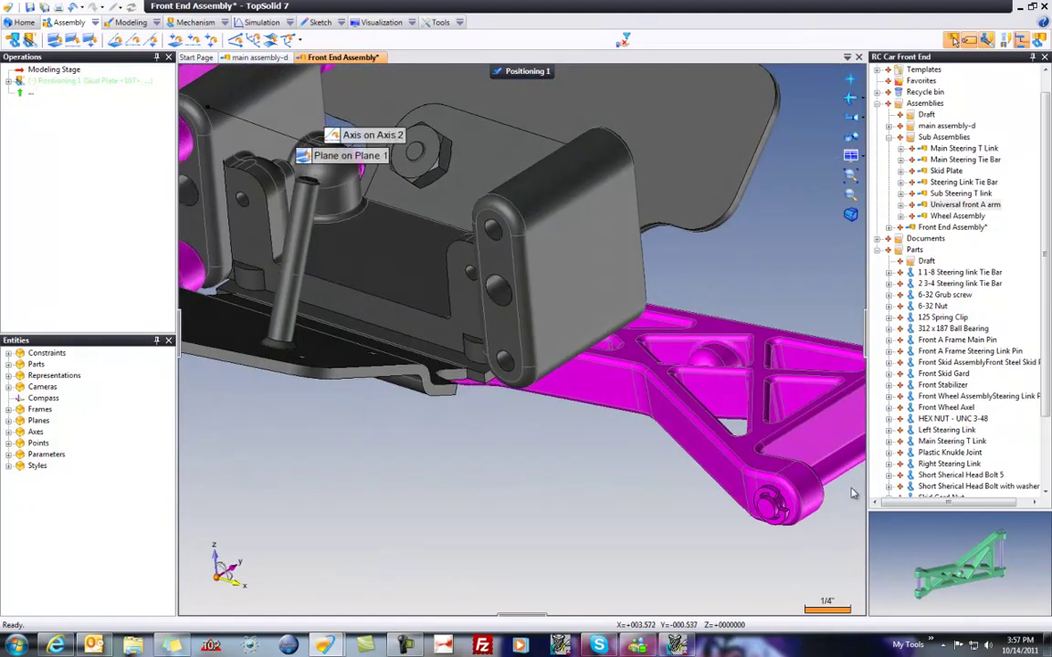
{"action": "left_click", "coordinate": [29, 39]}
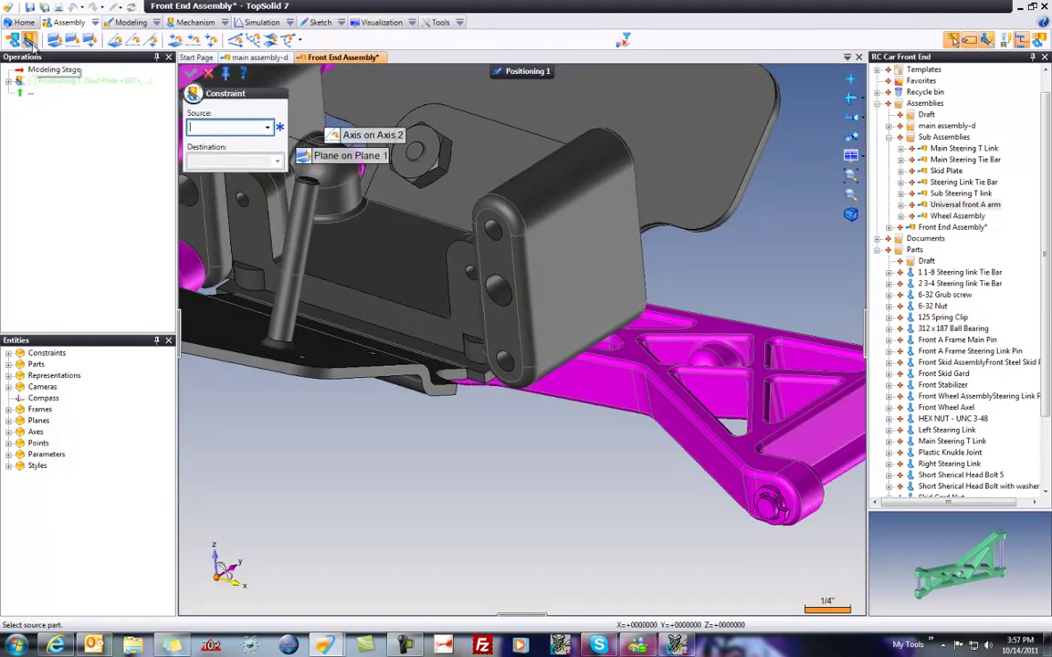
{"action": "left_click", "coordinate": [787, 479]}
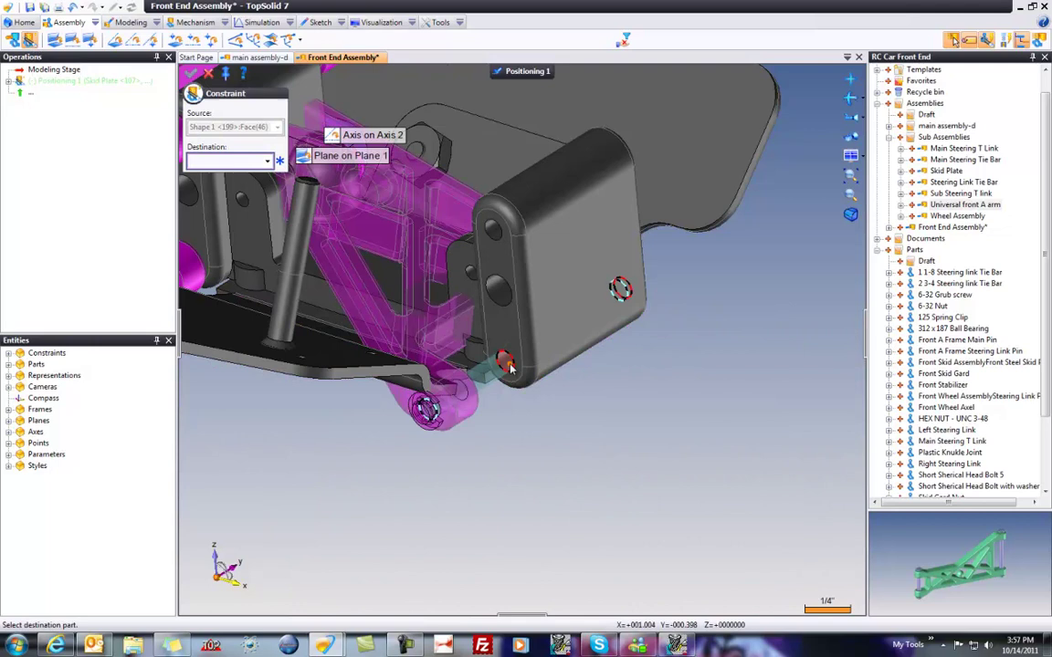
{"action": "left_click", "coordinate": [407, 409]}
{"action": "left_click", "coordinate": [416, 415]}
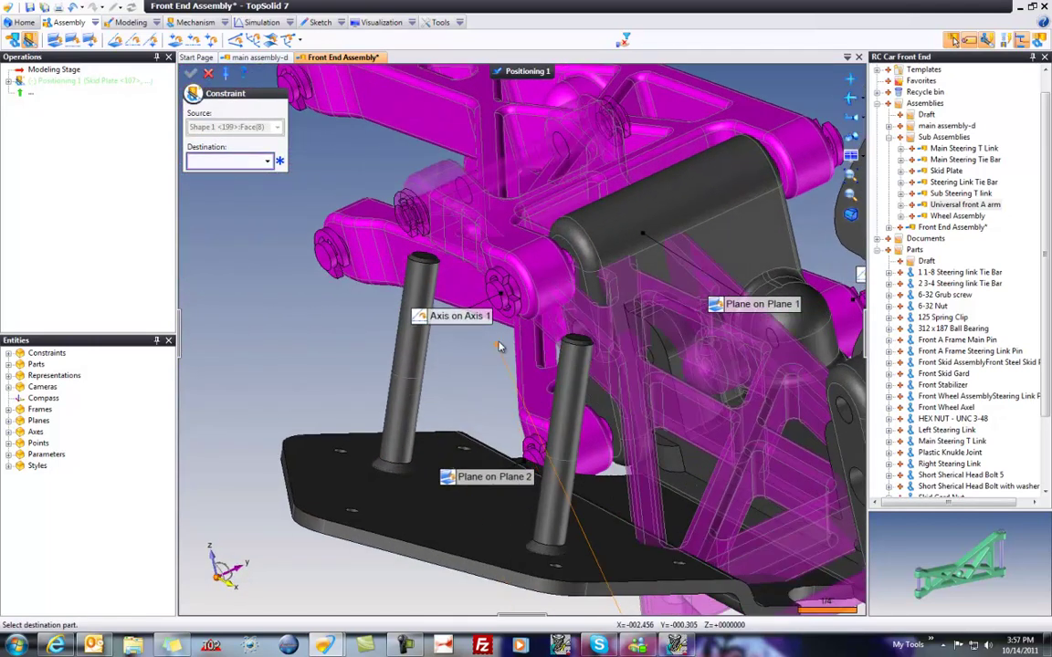
{"action": "left_click", "coordinate": [444, 273]}
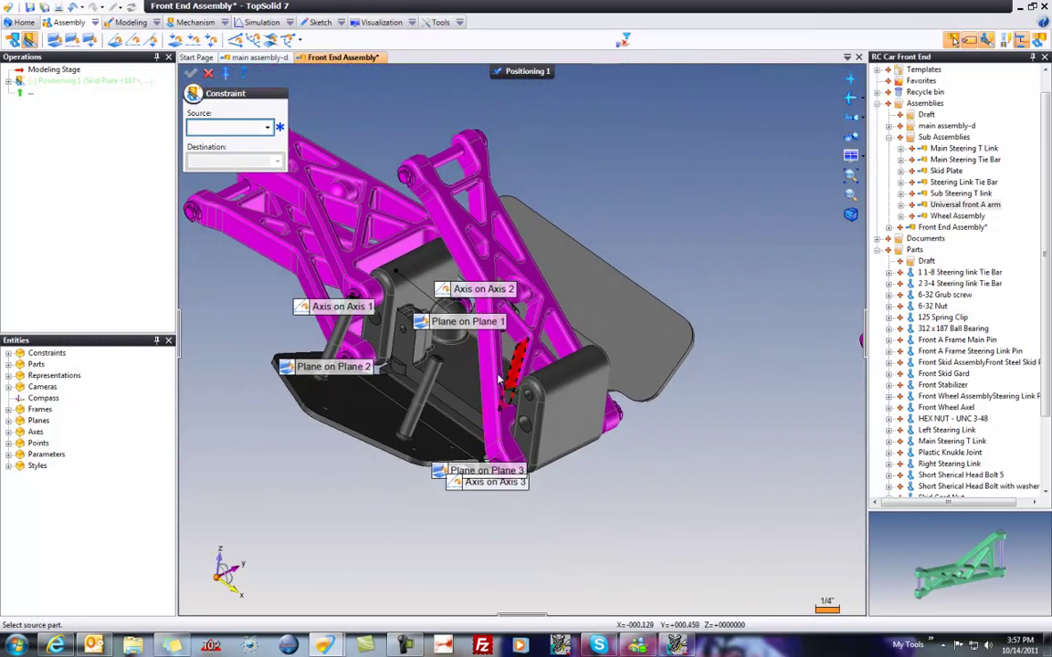
{"action": "left_click_drag", "start_coordinate": [586, 516], "coordinate": [587, 513]}
{"action": "middle_click_drag", "start_coordinate": [587, 513], "coordinate": [676, 343]}
{"action": "left_click_drag", "start_coordinate": [741, 268], "coordinate": [530, 271]}
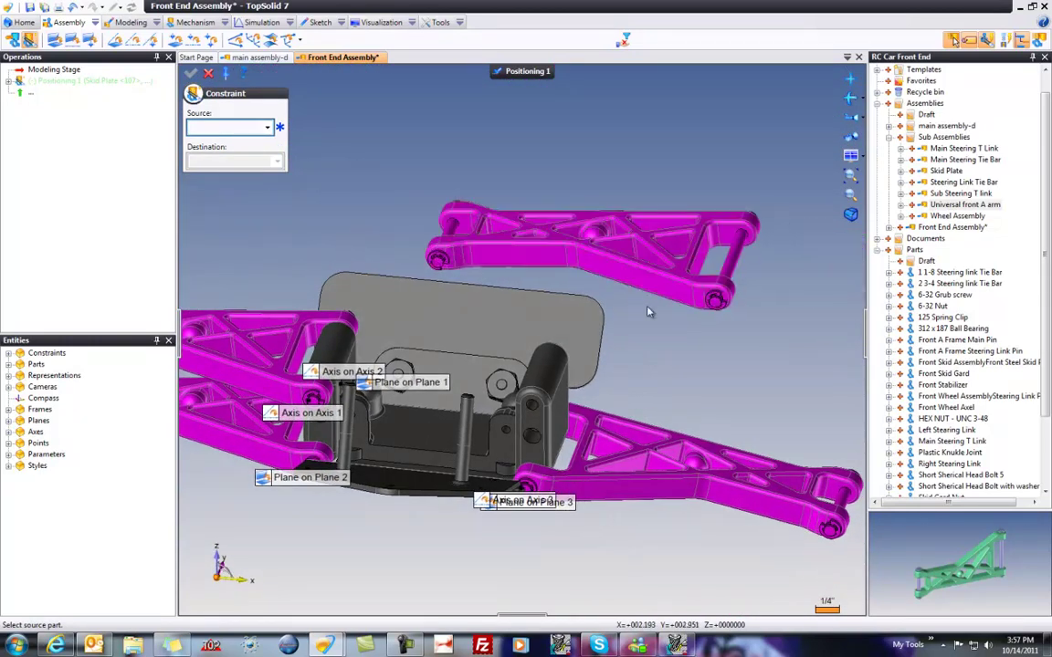
Step: Constrain the remaining A arm to the same block's upper pivot hole by axis and plane, and save the assembly
{"action": "left_click", "coordinate": [734, 245]}
{"action": "left_click", "coordinate": [671, 363]}
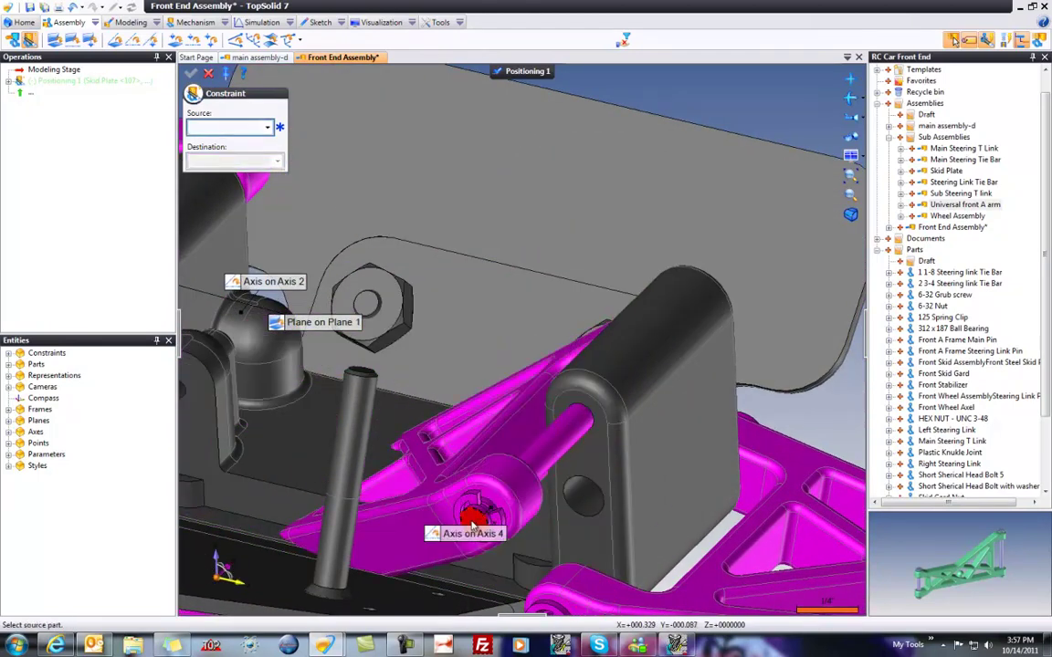
{"action": "left_click", "coordinate": [516, 520]}
{"action": "left_click", "coordinate": [515, 456]}
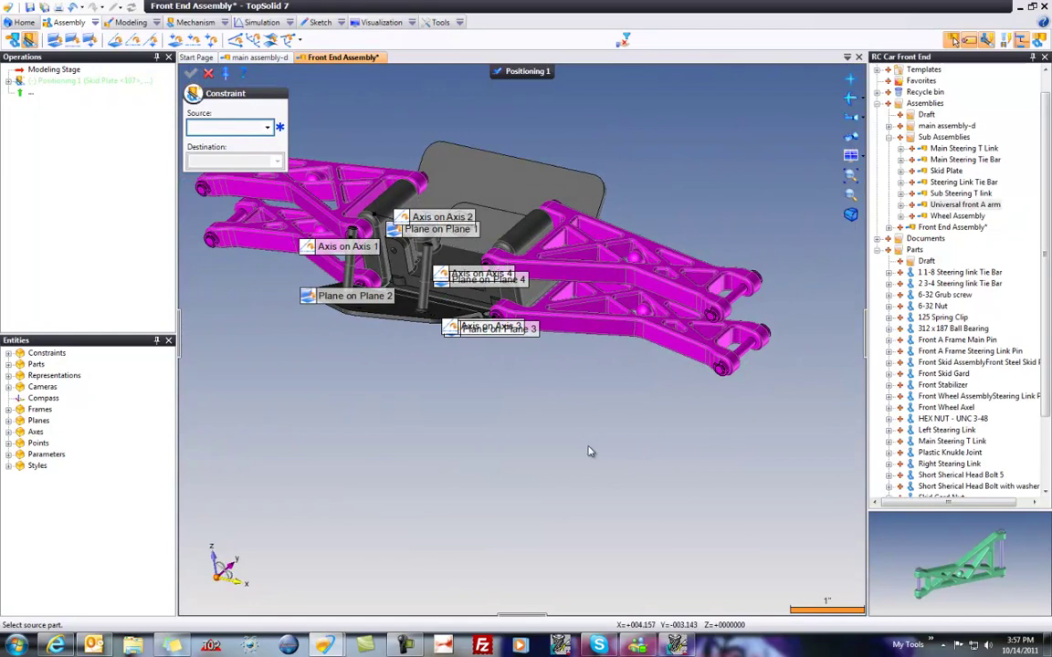
{"action": "left_click", "coordinate": [499, 72]}
{"action": "key", "text": "ctrl+s"}
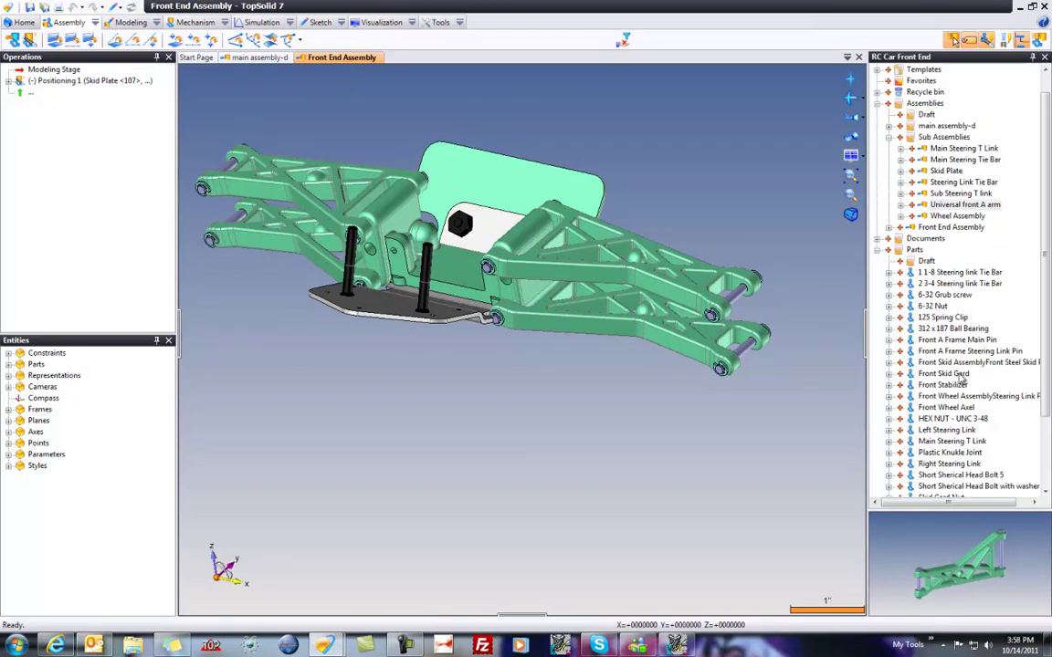
Step: Find the Right Steering Link part in the project and insert it below the outer ends of the newly mounted A arms
{"action": "scroll", "coordinate": [1046, 438], "scroll_direction": "down", "scroll_amount": 3}
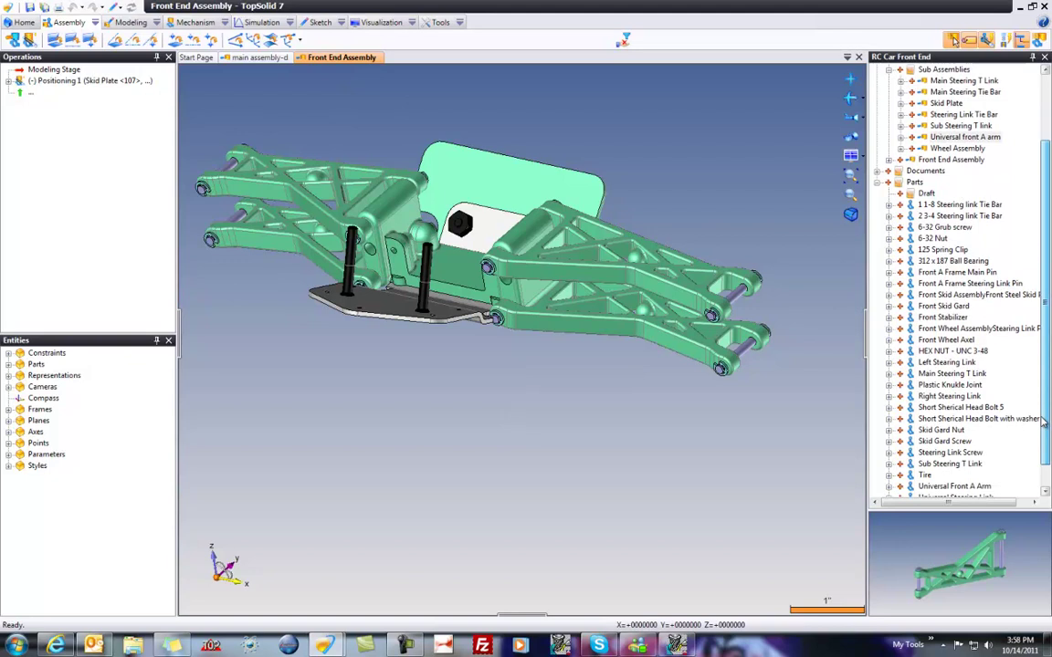
{"action": "left_click", "coordinate": [932, 330]}
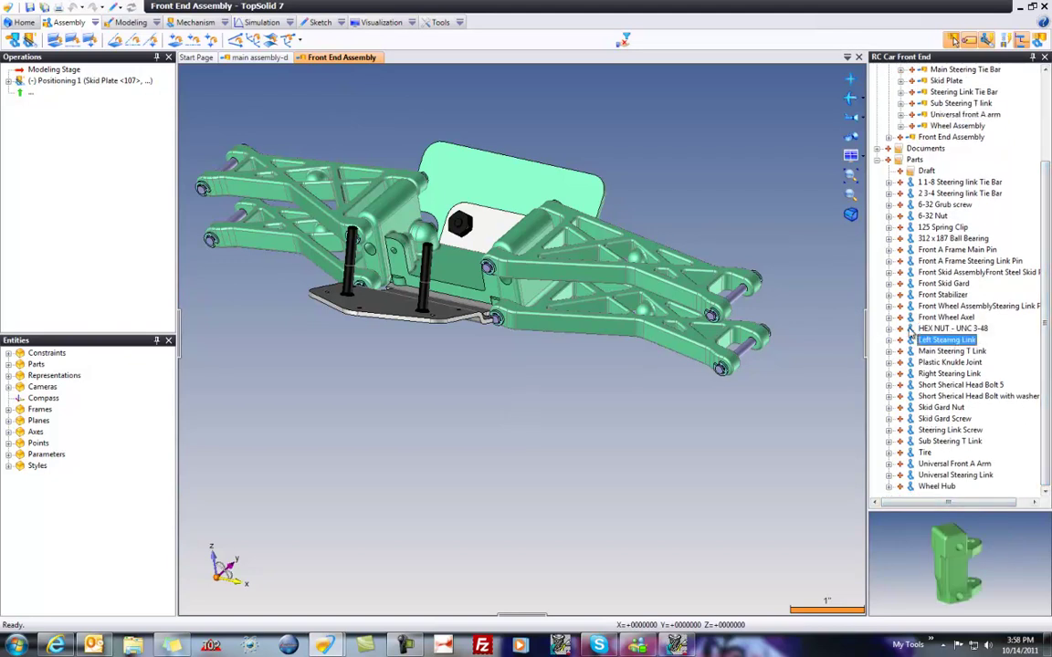
{"action": "key", "text": "Down"}
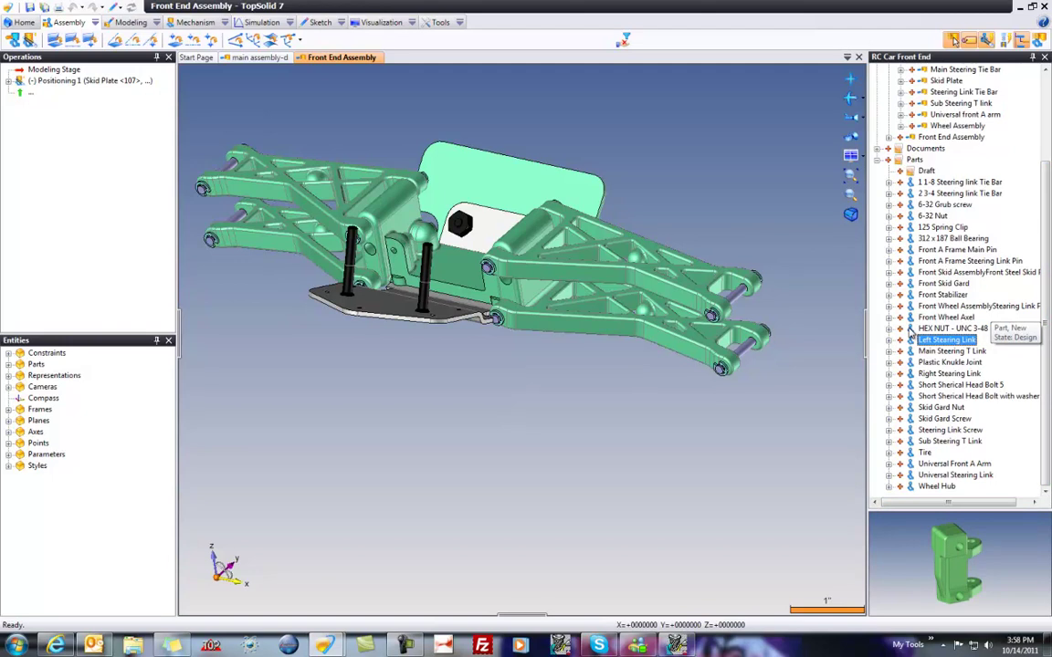
{"action": "key", "text": "Down"}
{"action": "key", "text": "Down"}
{"action": "key", "text": "Down"}
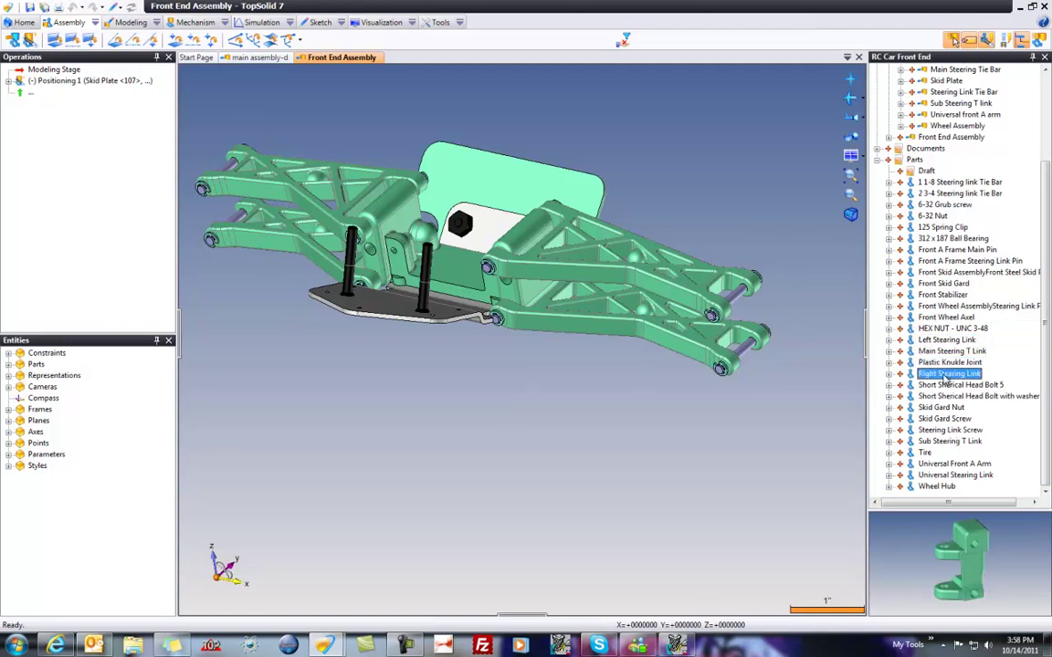
{"action": "left_click_drag", "start_coordinate": [620, 466], "coordinate": [630, 459]}
Step: Constrain the Right Steering Link's hole axis to the upper A arm's outer pin
{"action": "scroll", "coordinate": [785, 362], "scroll_direction": "up", "scroll_amount": 4}
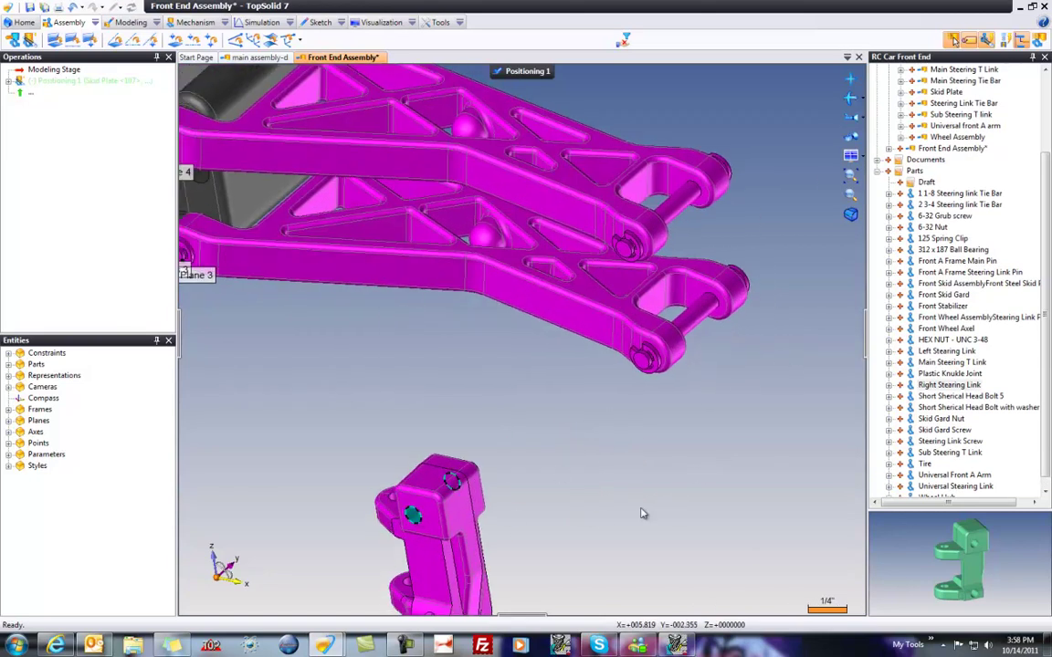
{"action": "left_click", "coordinate": [33, 41]}
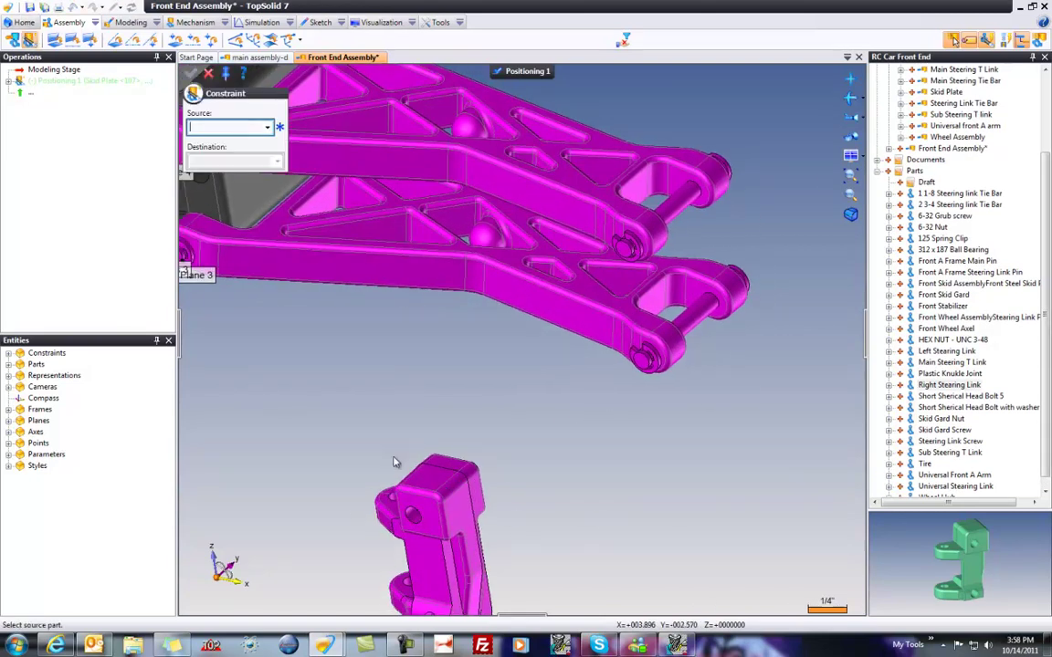
{"action": "left_click", "coordinate": [413, 518]}
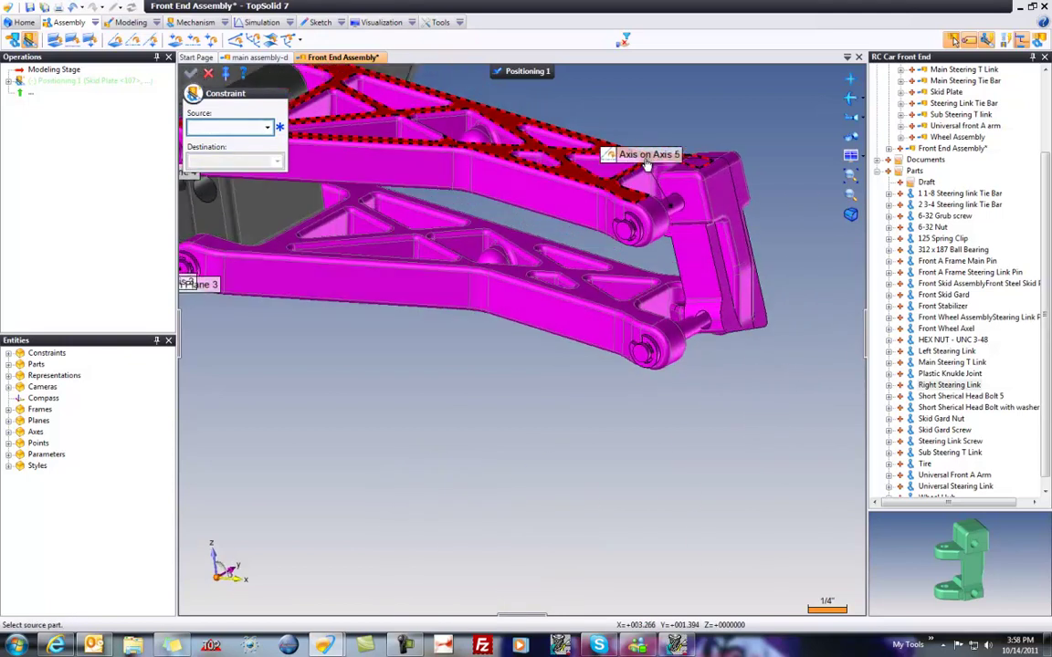
Step: Try to constrain the steering link's free hole to the lower A arm's outer pin
{"action": "middle_click_drag", "start_coordinate": [647, 165], "coordinate": [635, 171]}
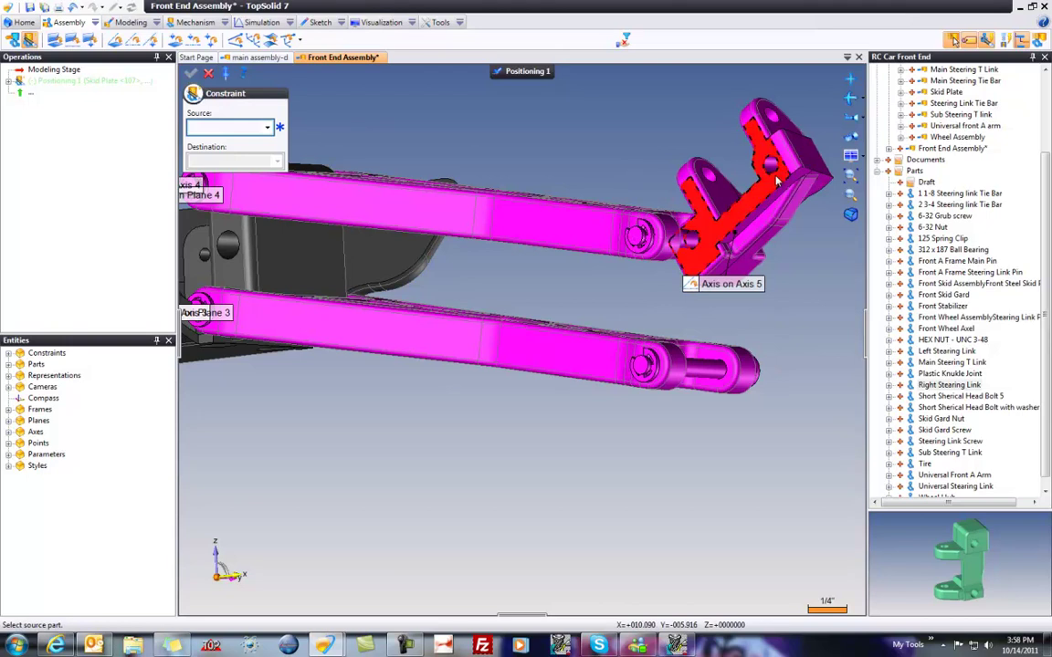
{"action": "left_click", "coordinate": [770, 169]}
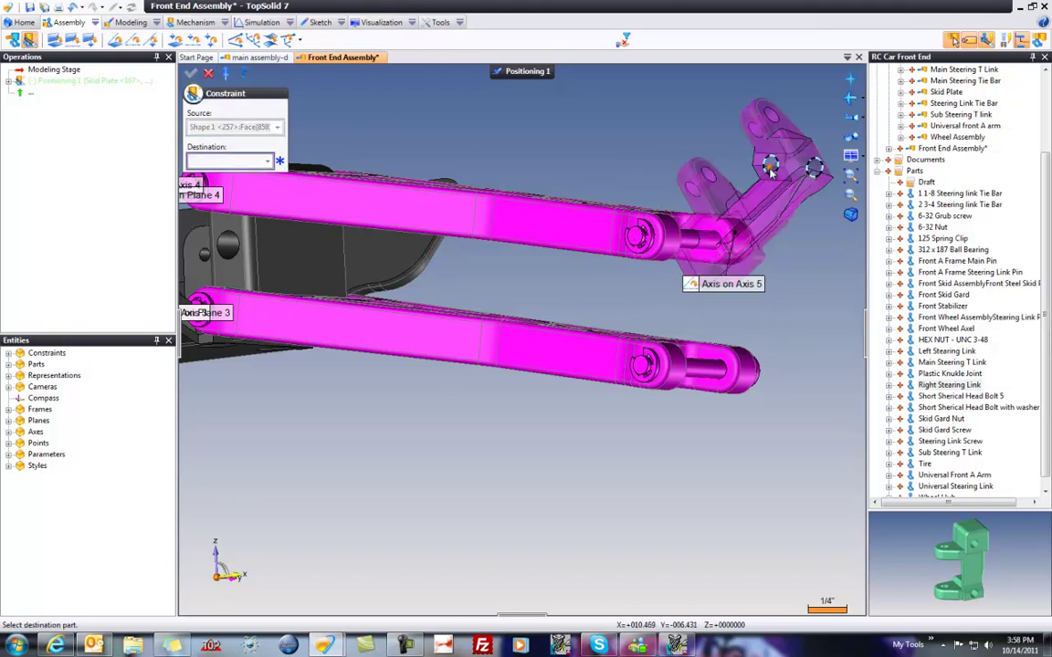
{"action": "left_click", "coordinate": [711, 373]}
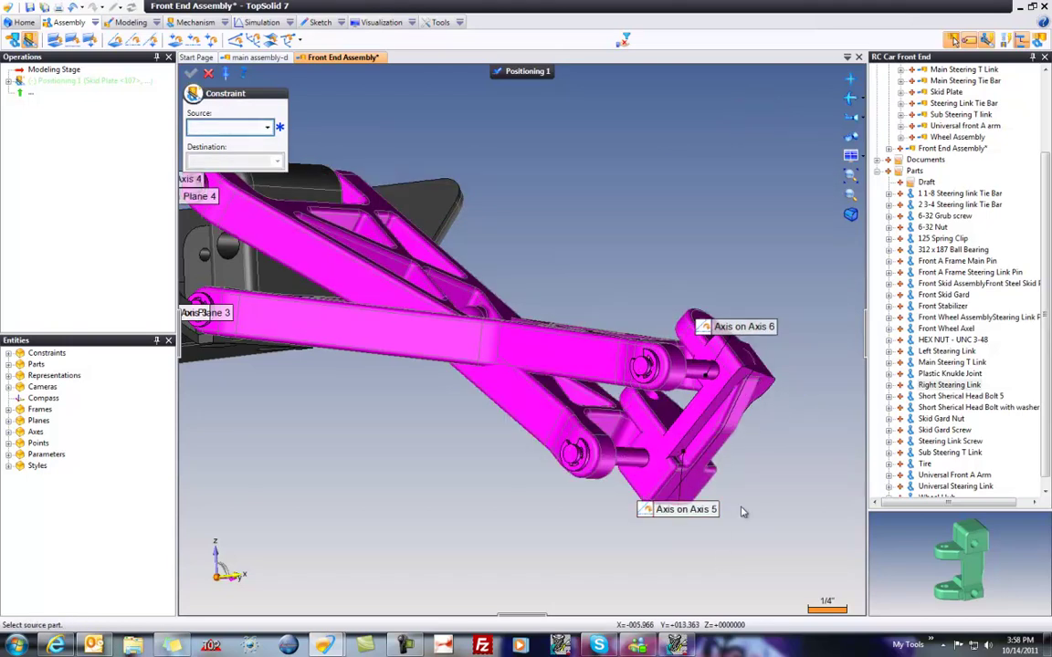
{"action": "left_click", "coordinate": [538, 415]}
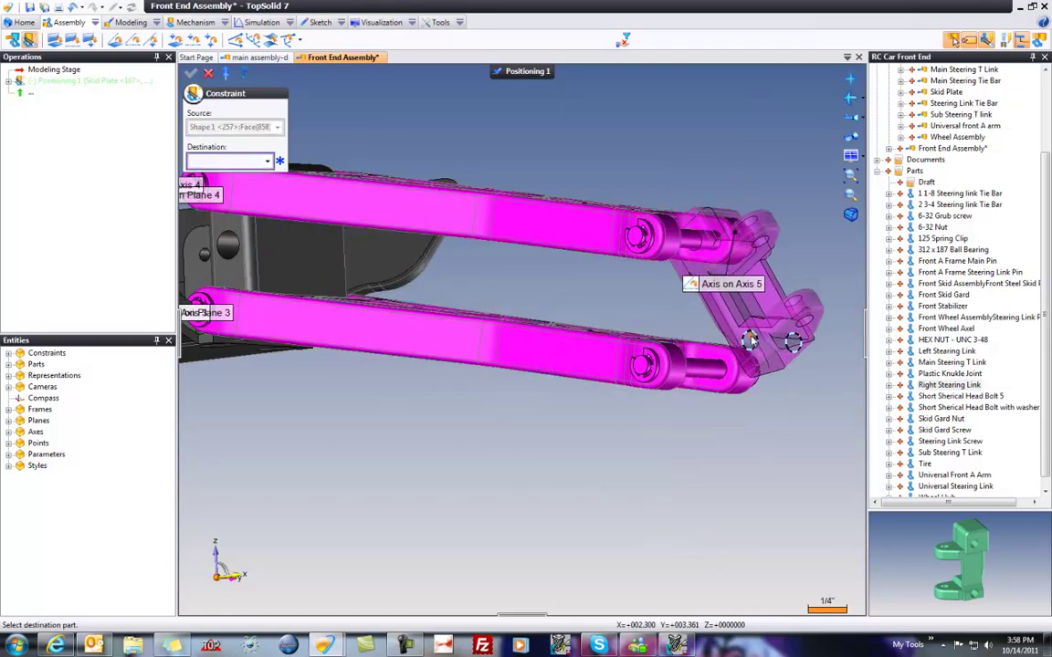
{"action": "left_click", "coordinate": [751, 383]}
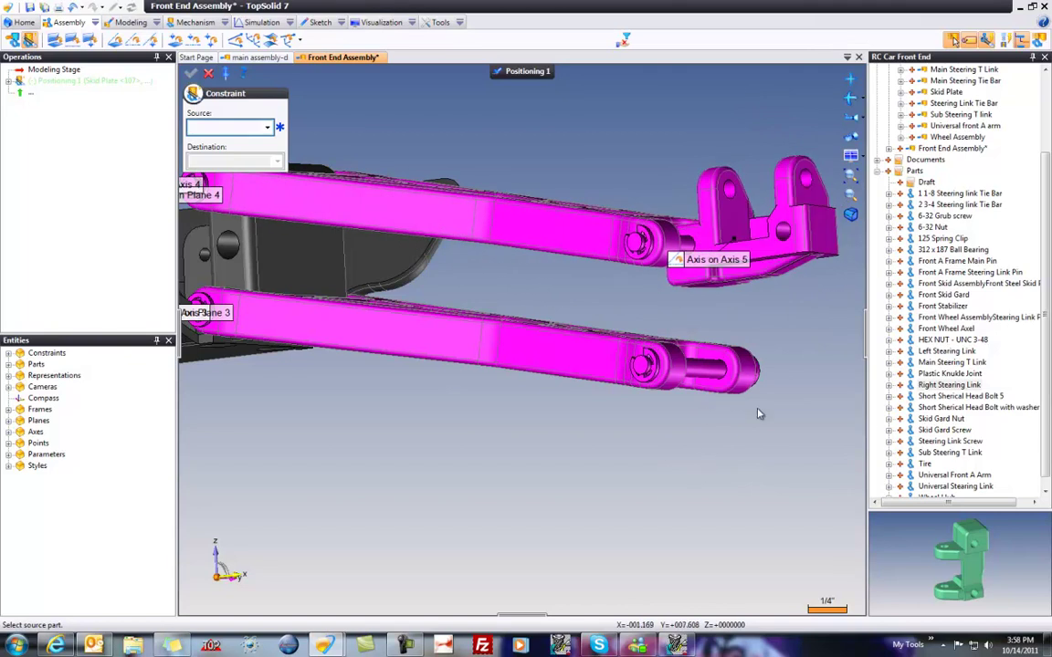
{"action": "left_click", "coordinate": [705, 215]}
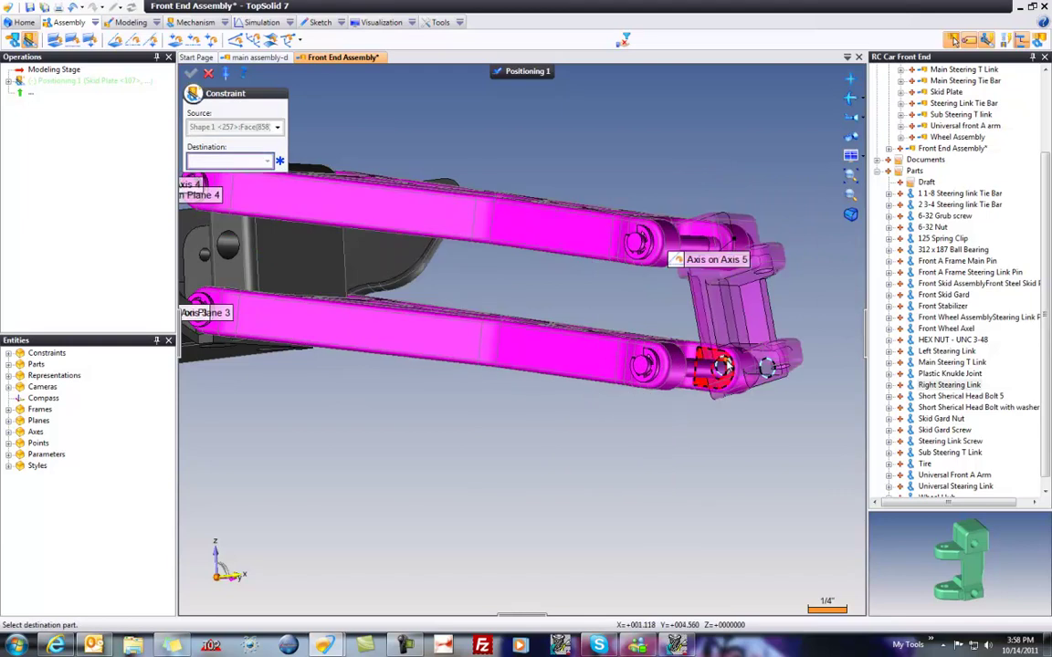
{"action": "left_click", "coordinate": [711, 345]}
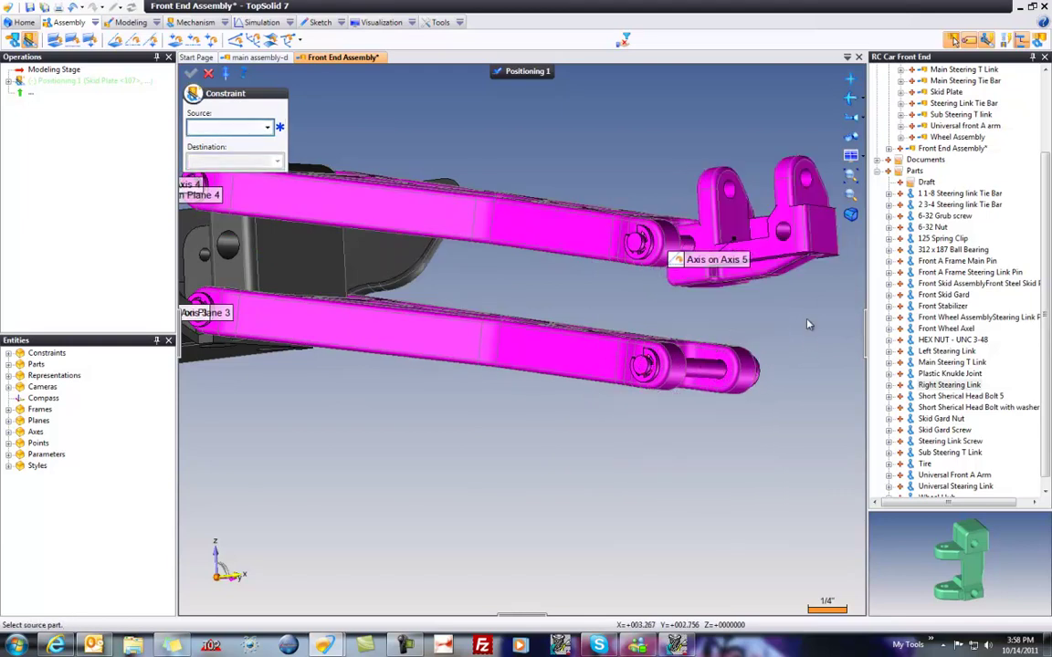
{"action": "middle_click_drag", "start_coordinate": [808, 324], "coordinate": [807, 322]}
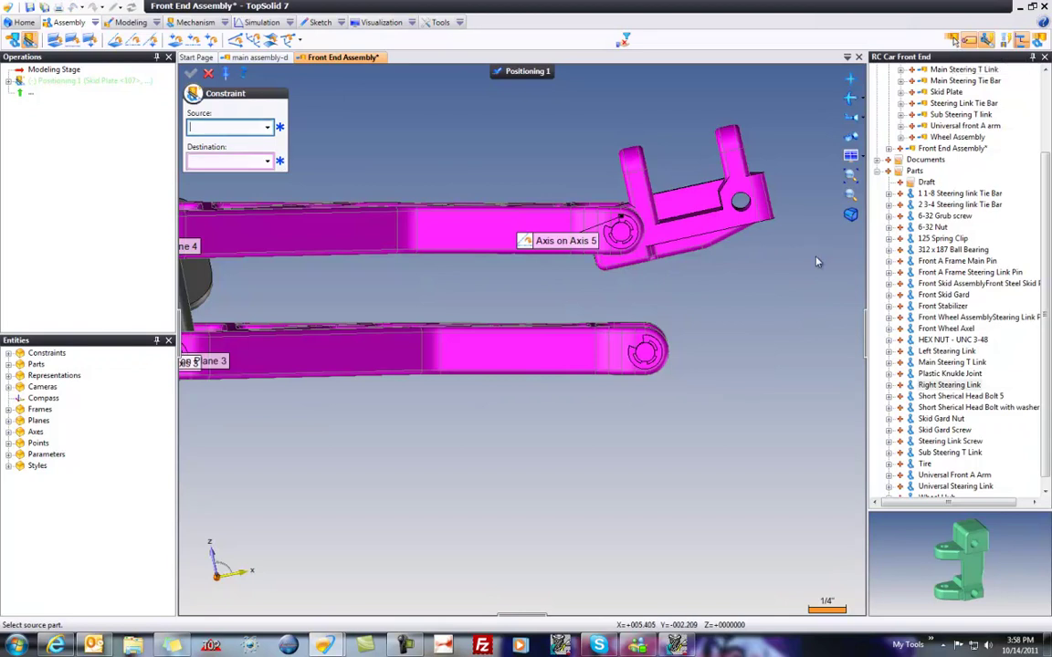
{"action": "mouse_move", "coordinate": [723, 239]}
{"action": "left_mouse_down"}
{"action": "mouse_move", "coordinate": [722, 251]}
{"action": "mouse_move", "coordinate": [736, 252]}
{"action": "left_mouse_up"}
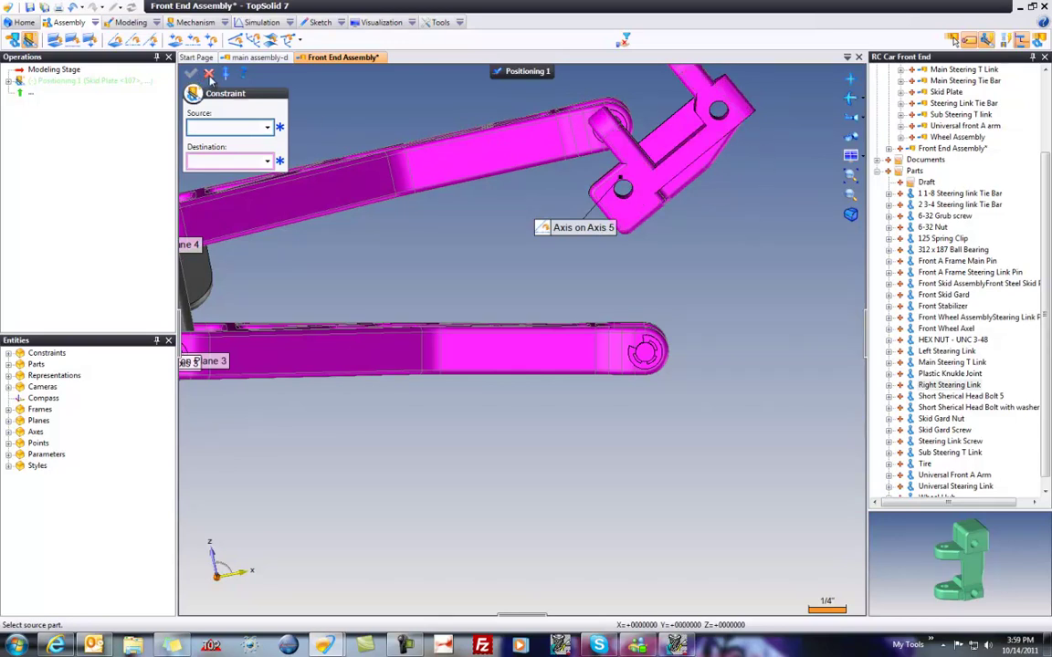
{"action": "left_click", "coordinate": [209, 76]}
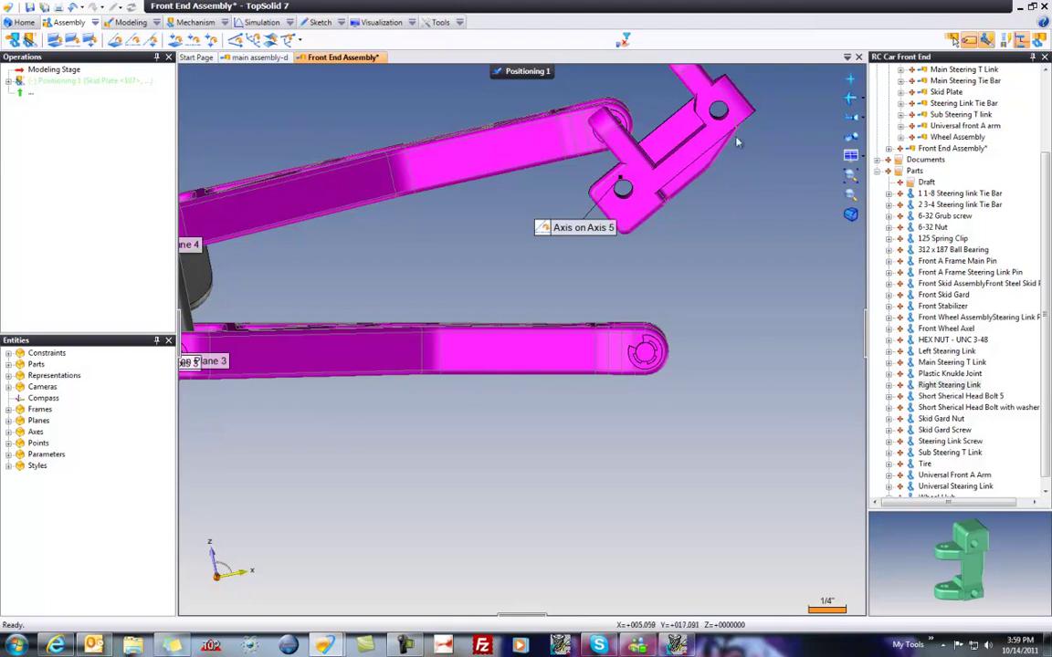
Step: Swing the upper A arm back down and reposition the steering link along the arm's outer pin axis
{"action": "left_click_drag", "start_coordinate": [733, 132], "coordinate": [730, 358]}
{"action": "middle_click_drag", "start_coordinate": [729, 358], "coordinate": [650, 403]}
{"action": "scroll", "coordinate": [552, 420], "scroll_direction": "down", "scroll_amount": 5}
{"action": "middle_click_drag", "start_coordinate": [486, 462], "coordinate": [489, 558]}
{"action": "left_click_drag", "start_coordinate": [610, 520], "coordinate": [639, 273]}
{"action": "middle_click_drag", "start_coordinate": [639, 272], "coordinate": [623, 304]}
{"action": "scroll", "coordinate": [624, 307], "scroll_direction": "up", "scroll_amount": 4}
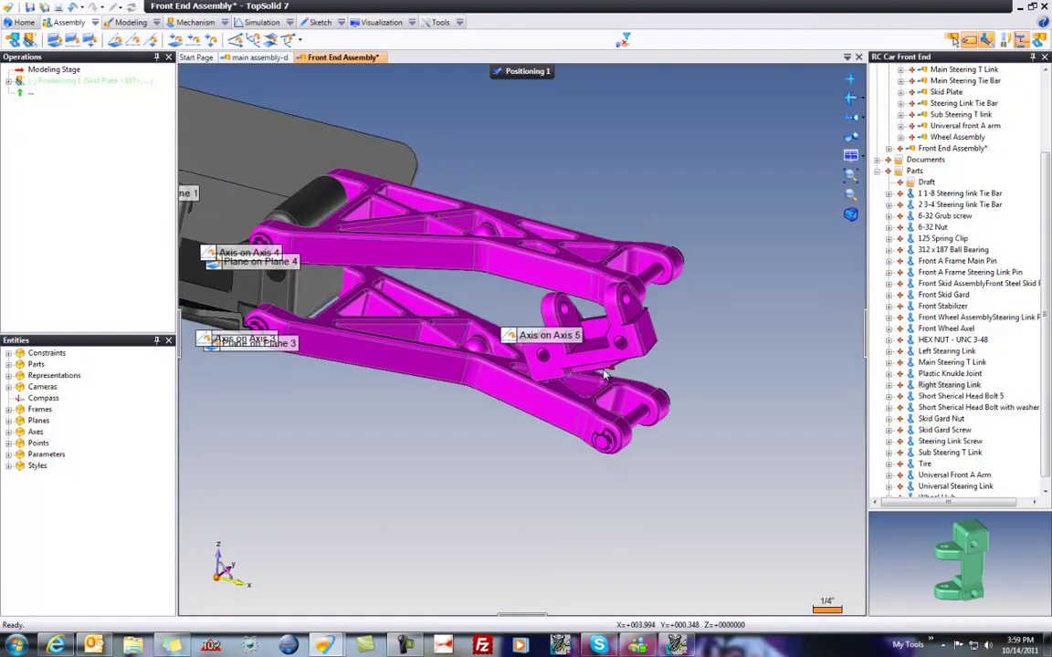
Step: Start a Plane on Plane constraint with the midplane between the steering link's two opposite side faces as source
{"action": "left_click", "coordinate": [54, 40]}
{"action": "left_click", "coordinate": [270, 127]}
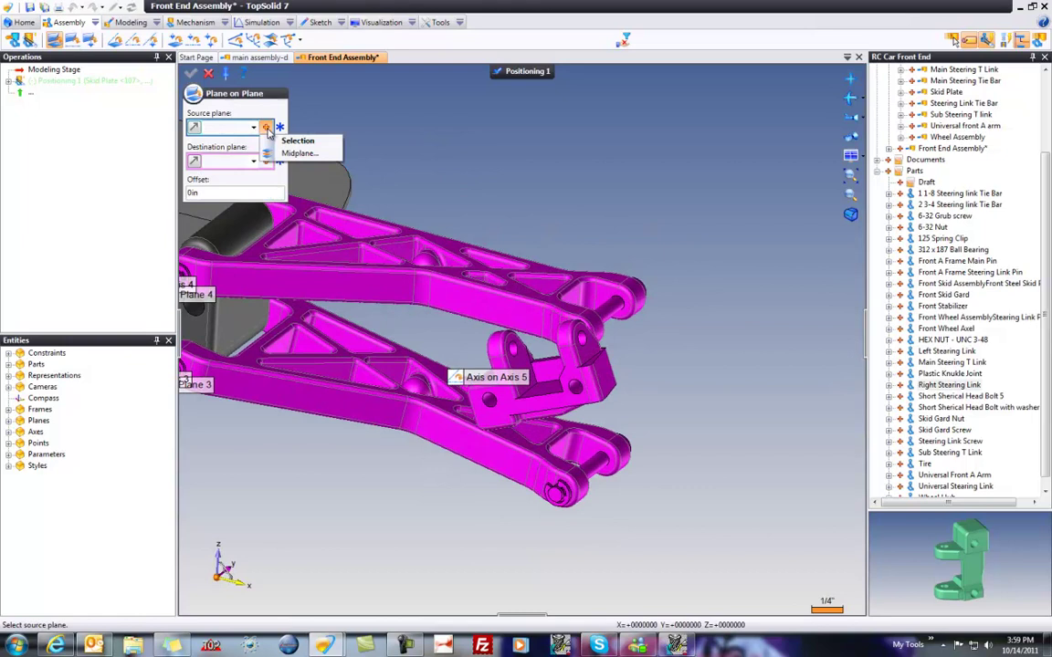
{"action": "left_click", "coordinate": [297, 150]}
{"action": "left_click", "coordinate": [491, 416]}
{"action": "middle_click_drag", "start_coordinate": [490, 416], "coordinate": [454, 380]}
{"action": "left_click", "coordinate": [402, 382]}
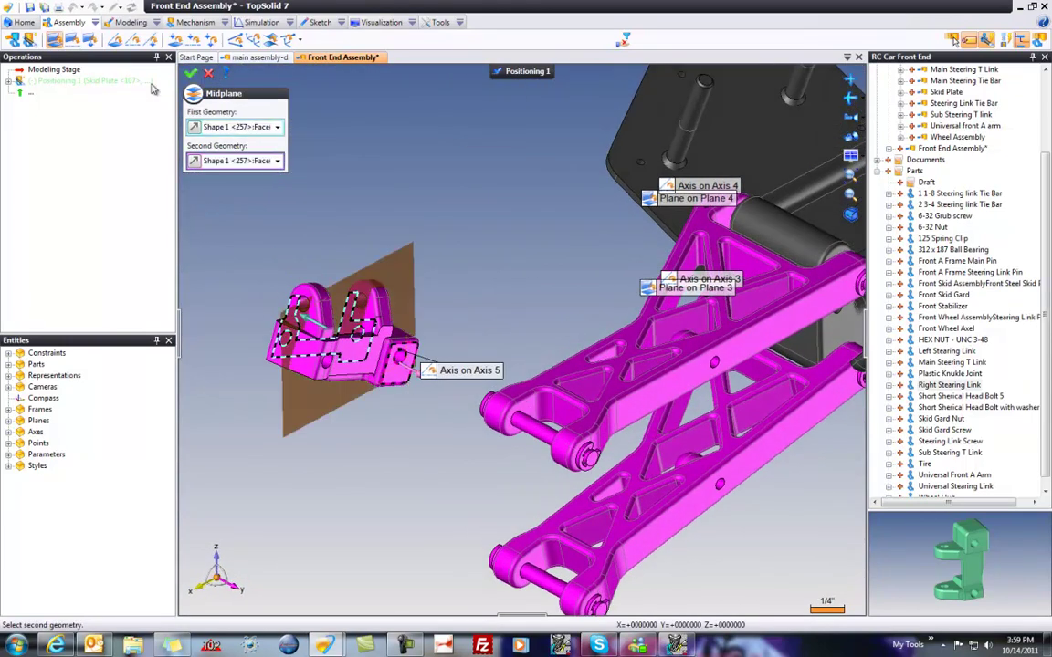
{"action": "left_click", "coordinate": [189, 73]}
Step: Complete the Plane on Plane constraint with the midplane between the upper A arm's inner fork faces as destination, at 0in offset
{"action": "left_click", "coordinate": [267, 162]}
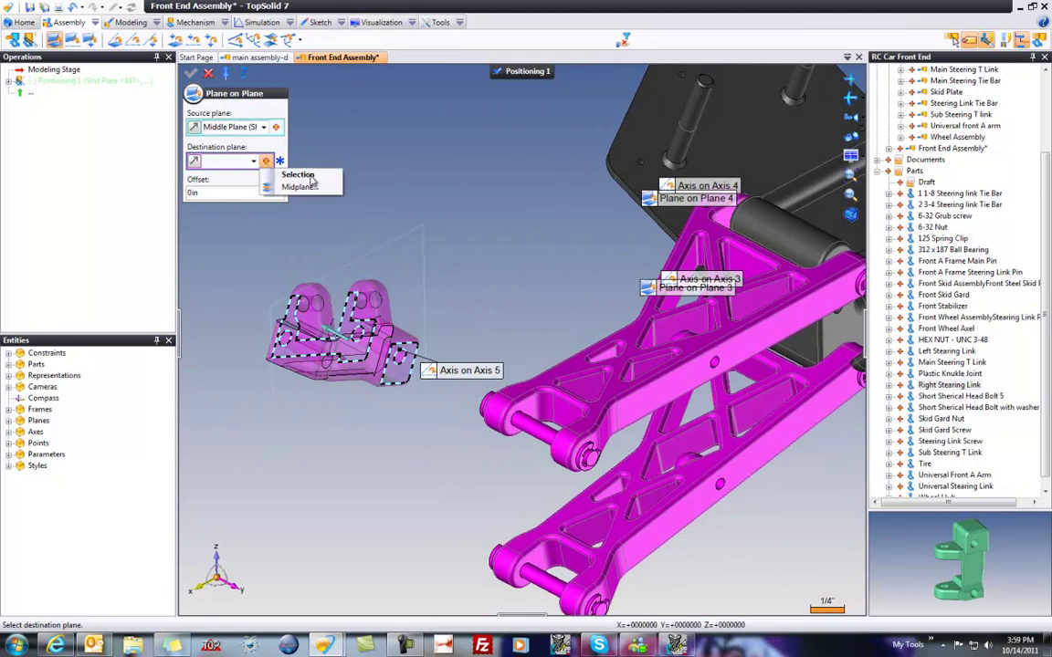
{"action": "left_click", "coordinate": [297, 185]}
{"action": "left_click", "coordinate": [532, 408]}
{"action": "middle_click_drag", "start_coordinate": [532, 409], "coordinate": [605, 449]}
{"action": "left_click", "coordinate": [651, 468]}
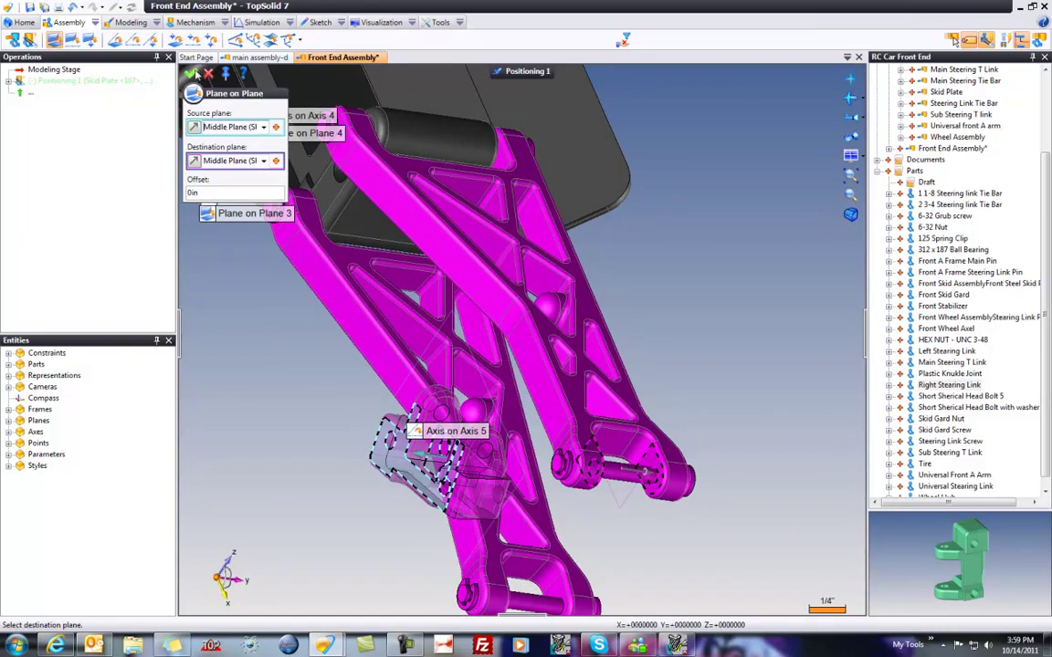
{"action": "left_click", "coordinate": [195, 75]}
{"action": "key", "text": "F2"}
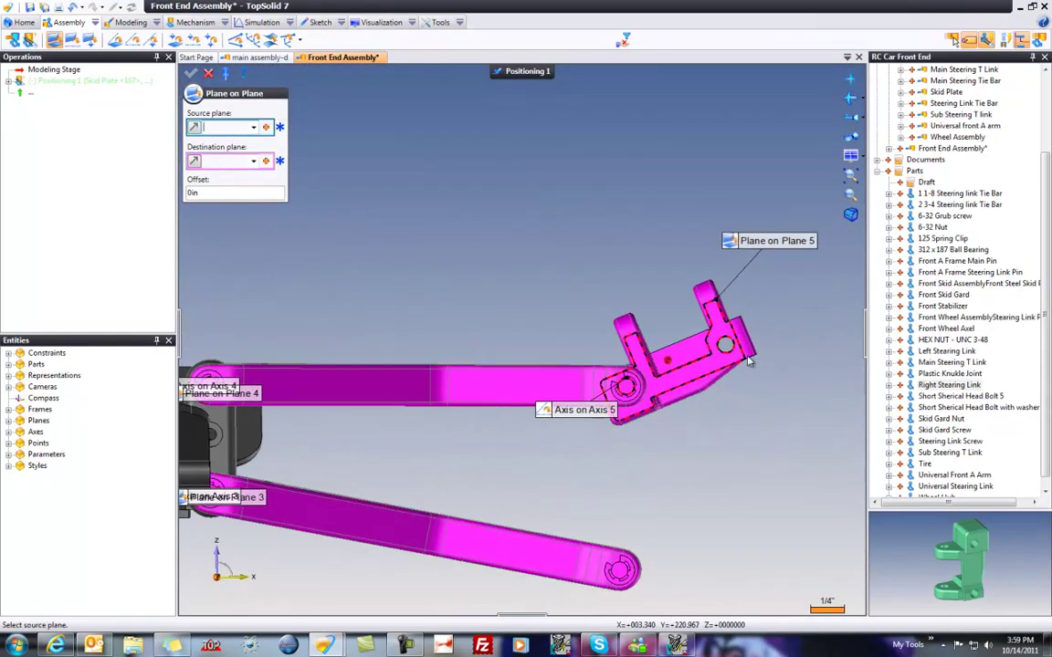
Step: Swing the right steering link down so its free hole hangs near the lower A arm's outer pin
{"action": "left_click_drag", "start_coordinate": [748, 362], "coordinate": [573, 404]}
{"action": "key", "text": "F3"}
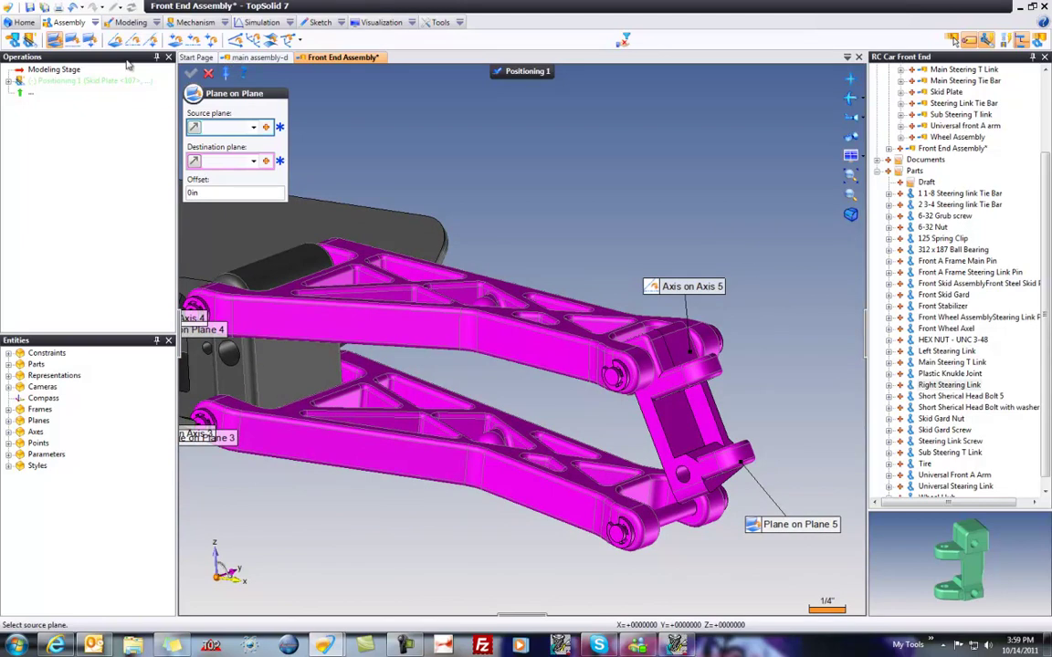
{"action": "left_click", "coordinate": [29, 39]}
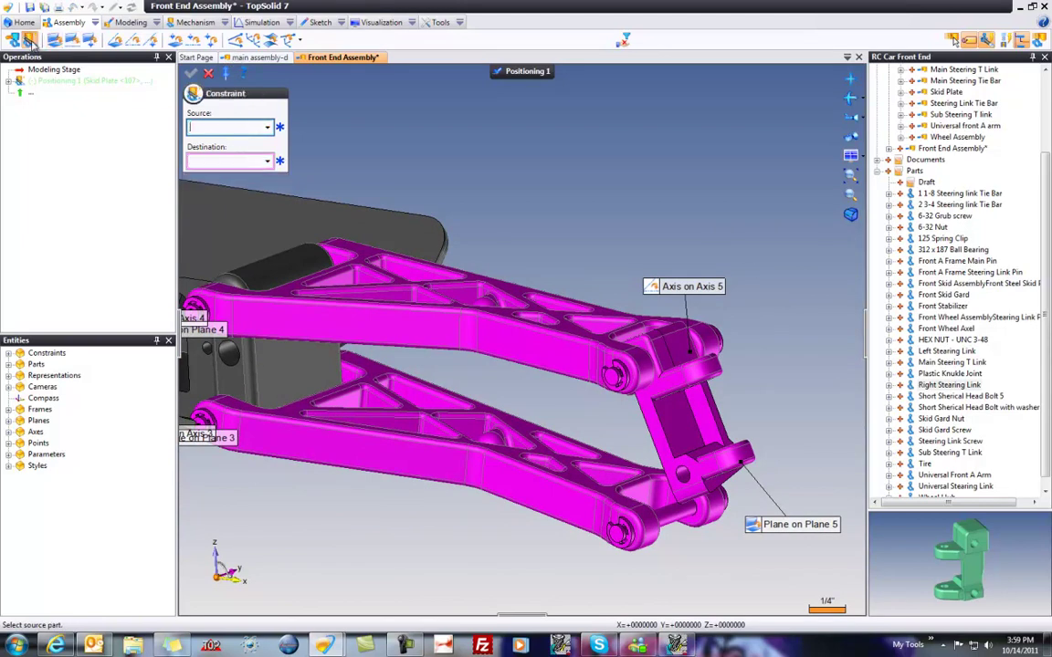
{"action": "left_click", "coordinate": [683, 477]}
{"action": "left_click", "coordinate": [669, 516]}
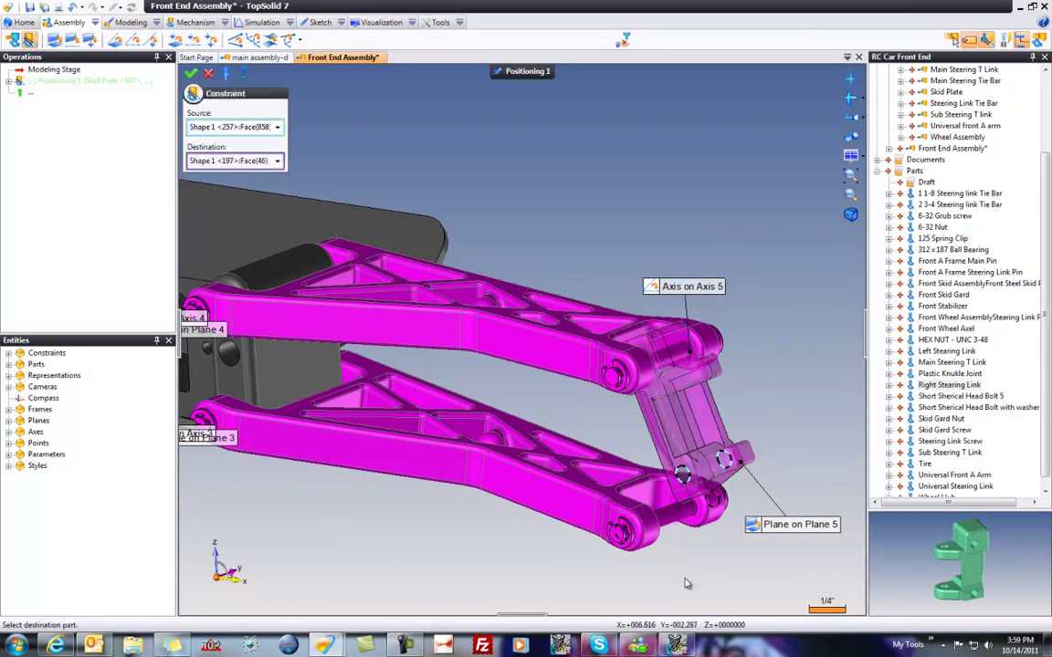
{"action": "left_click", "coordinate": [208, 75]}
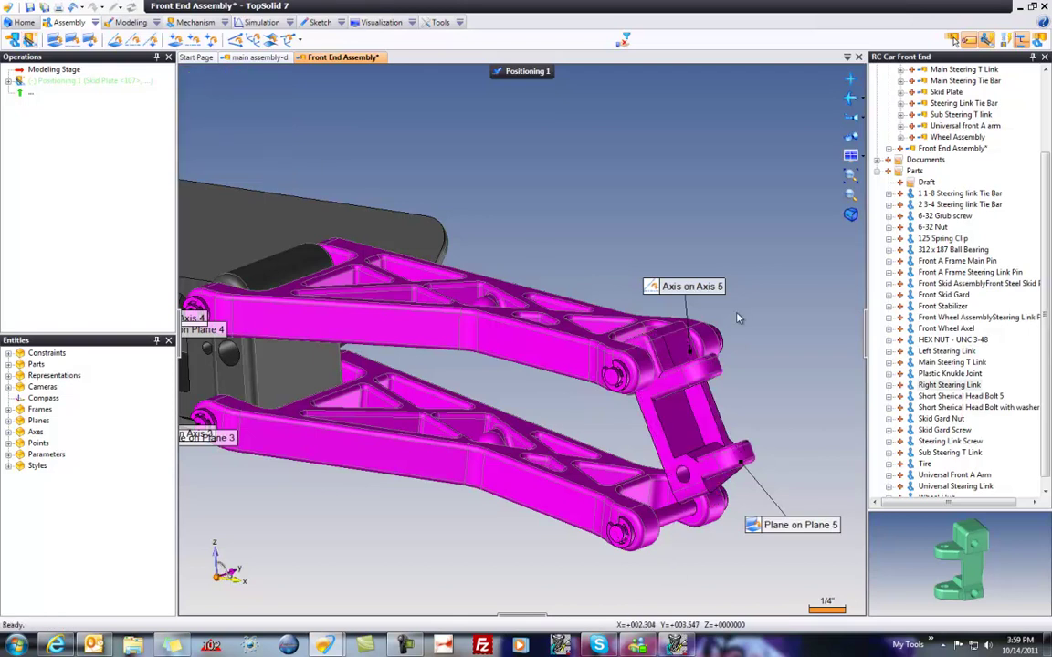
Step: Constrain the right steering link's free hole to the outer pin of the lower A arm with a Constraint
{"action": "scroll", "coordinate": [661, 281], "scroll_direction": "up", "scroll_amount": 4}
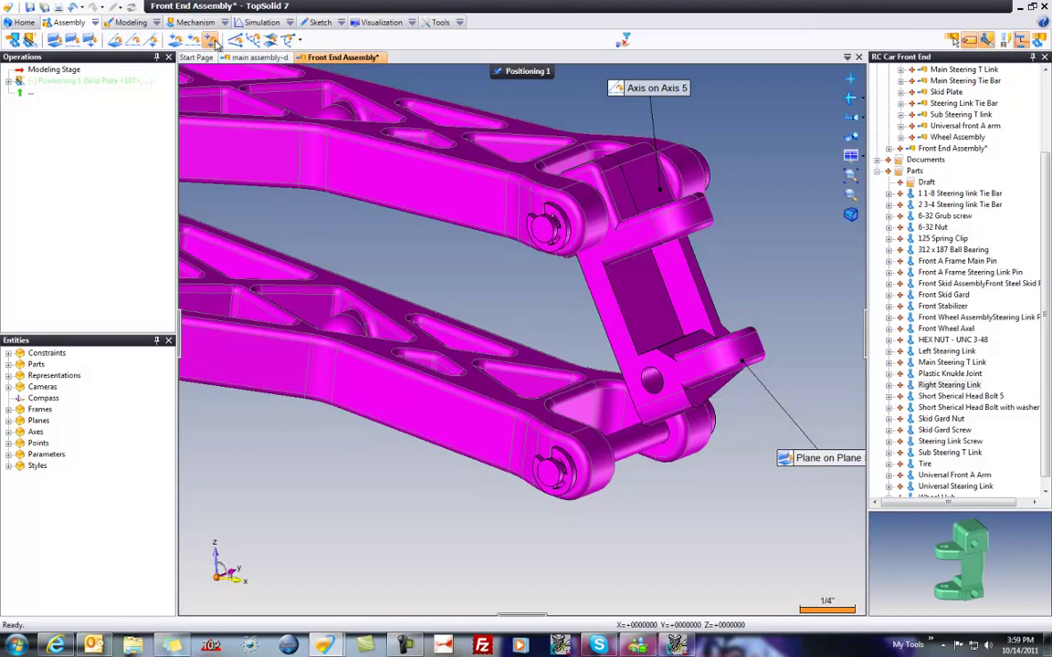
{"action": "left_click", "coordinate": [60, 42]}
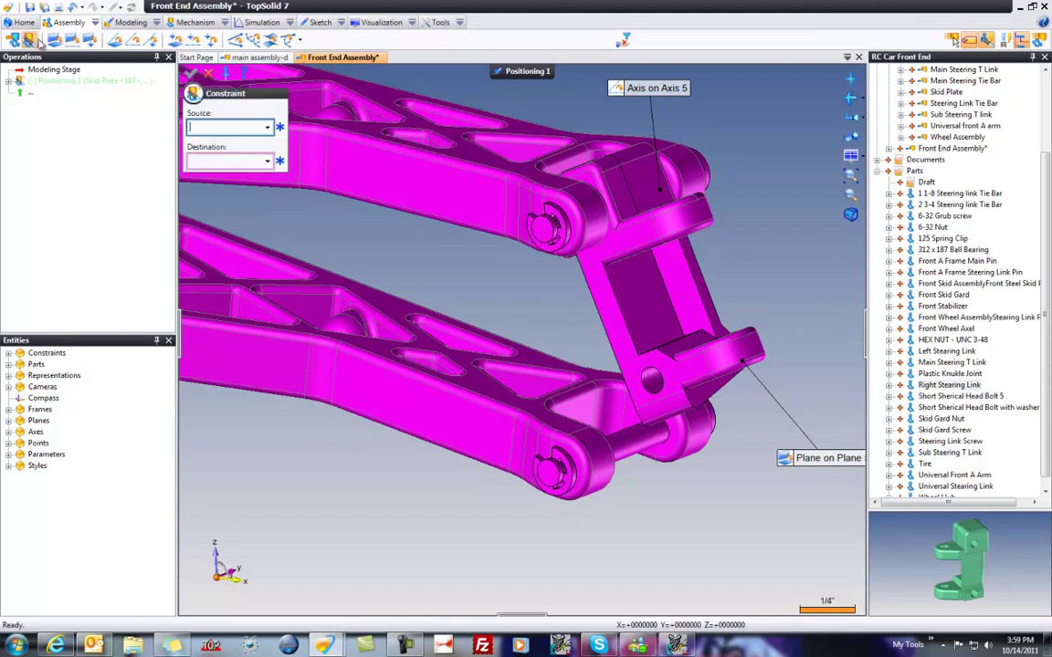
{"action": "left_click", "coordinate": [652, 381]}
{"action": "left_click", "coordinate": [589, 452]}
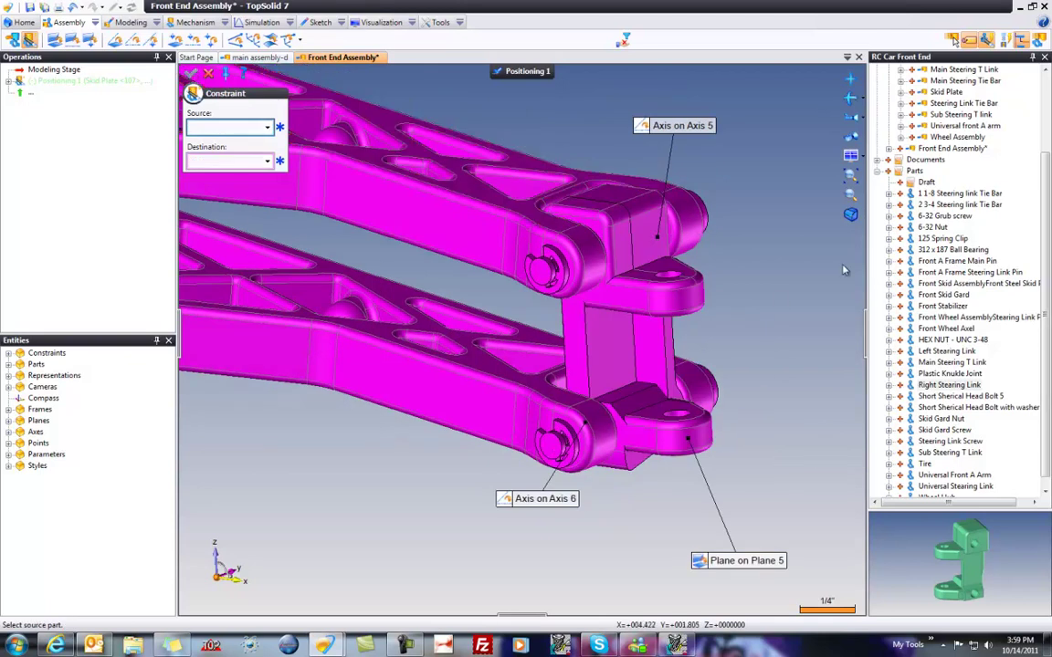
{"action": "left_click", "coordinate": [209, 74]}
Step: Swing the linked A arms and steering link together to a nearly level position and finish the positioning
{"action": "scroll", "coordinate": [657, 235], "scroll_direction": "down", "scroll_amount": 2}
{"action": "middle_click_drag", "start_coordinate": [658, 235], "coordinate": [537, 324]}
{"action": "left_click_drag", "start_coordinate": [537, 323], "coordinate": [553, 277]}
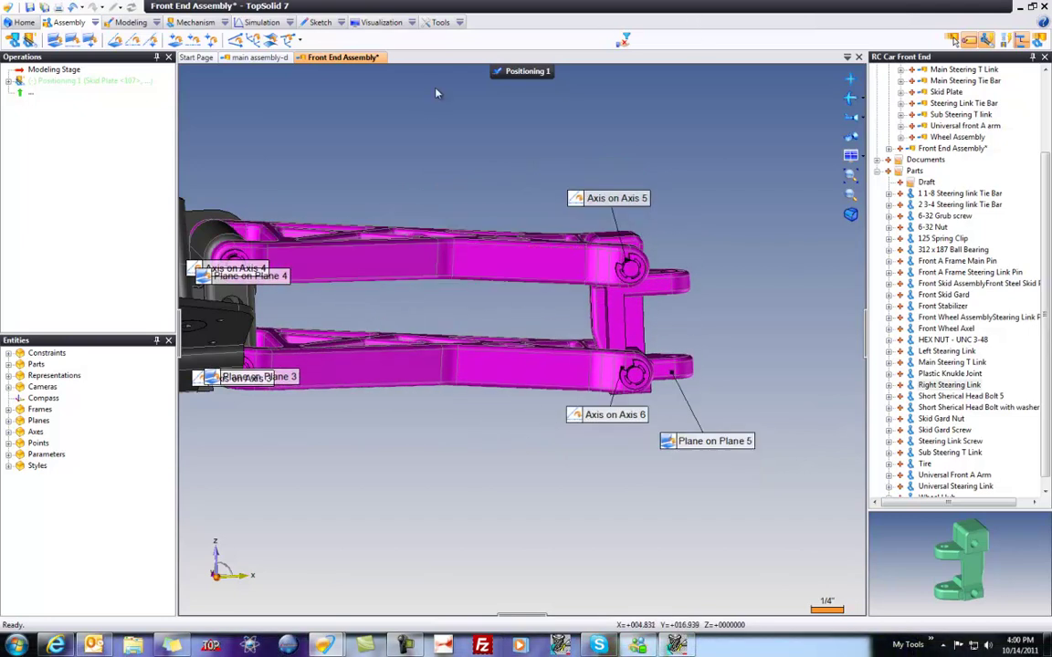
{"action": "left_click", "coordinate": [469, 68]}
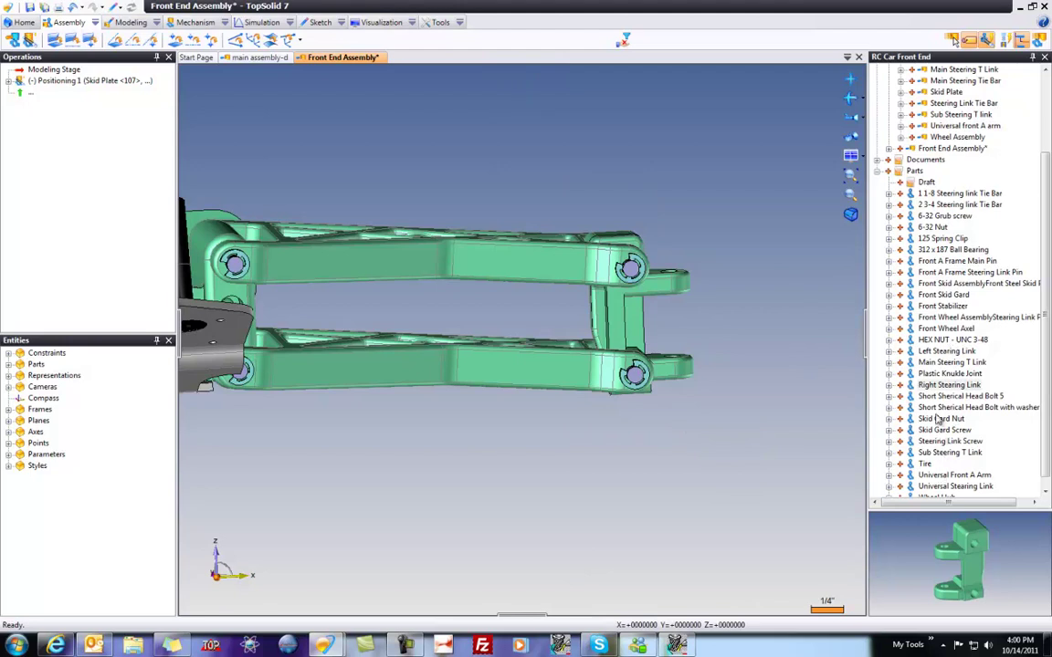
Step: Insert the Left Steering Link part and move it beside the outer ends of the opposite pair of A arms
{"action": "left_click", "coordinate": [940, 352]}
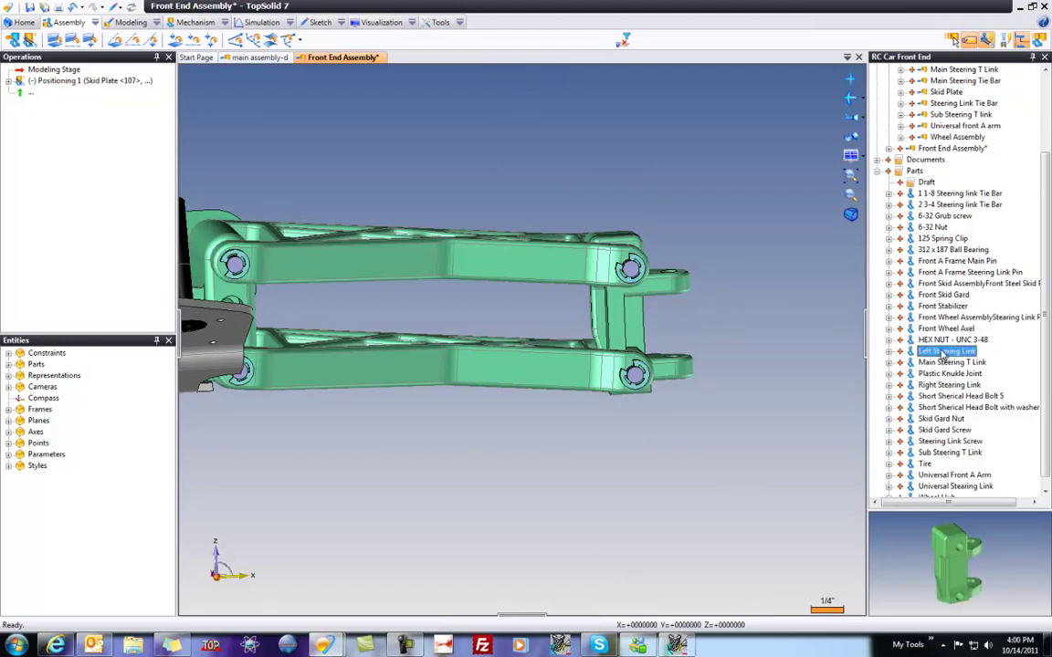
{"action": "left_click_drag", "start_coordinate": [370, 445], "coordinate": [373, 448]}
{"action": "scroll", "coordinate": [376, 449], "scroll_direction": "down", "scroll_amount": 4}
{"action": "middle_click_drag", "start_coordinate": [375, 449], "coordinate": [719, 438]}
{"action": "left_click_drag", "start_coordinate": [758, 378], "coordinate": [273, 417]}
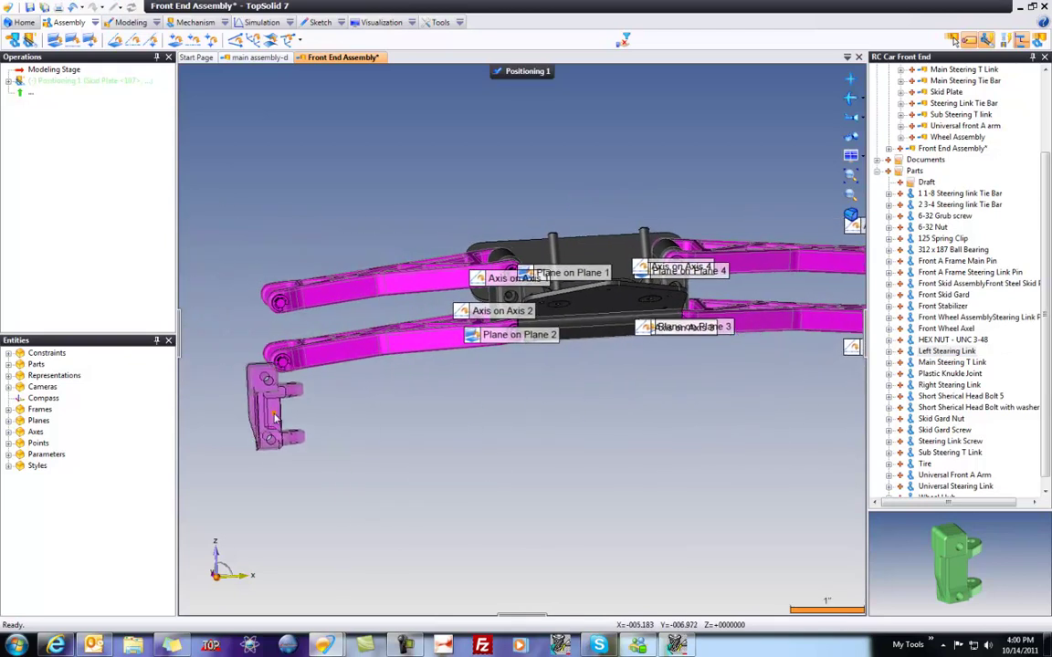
Step: Reposition and rotate the left steering link so it sits tilted just below the outer ends of the A arms
{"action": "mouse_move", "coordinate": [370, 449]}
{"action": "middle_mouse_down"}
{"action": "mouse_move", "coordinate": [387, 464]}
{"action": "mouse_move", "coordinate": [359, 459]}
{"action": "middle_mouse_up"}
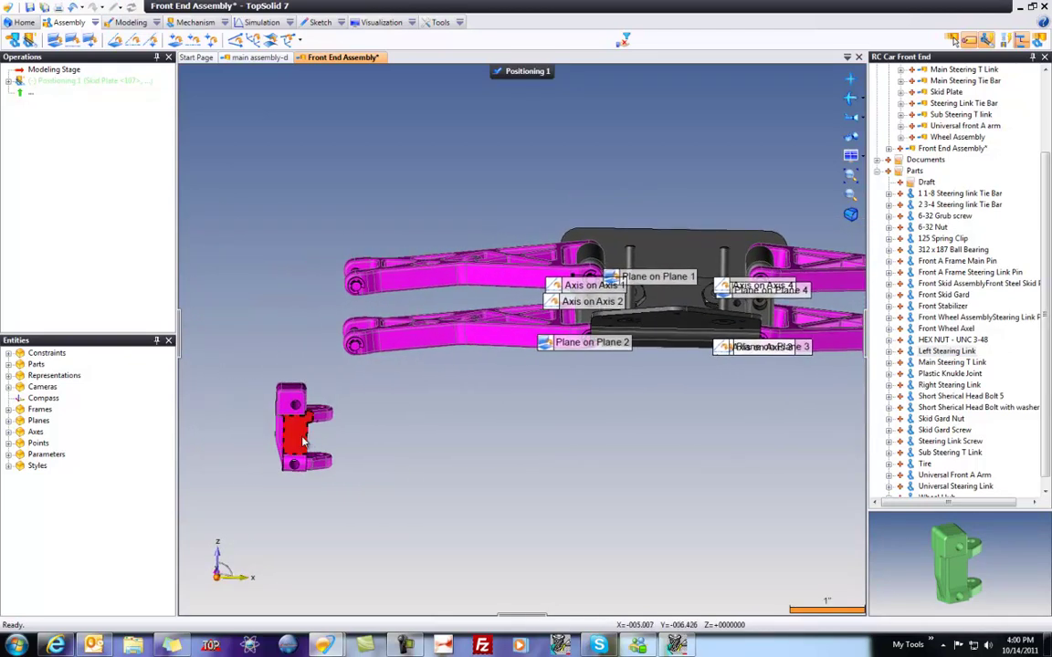
{"action": "left_click_drag", "start_coordinate": [303, 442], "coordinate": [302, 409]}
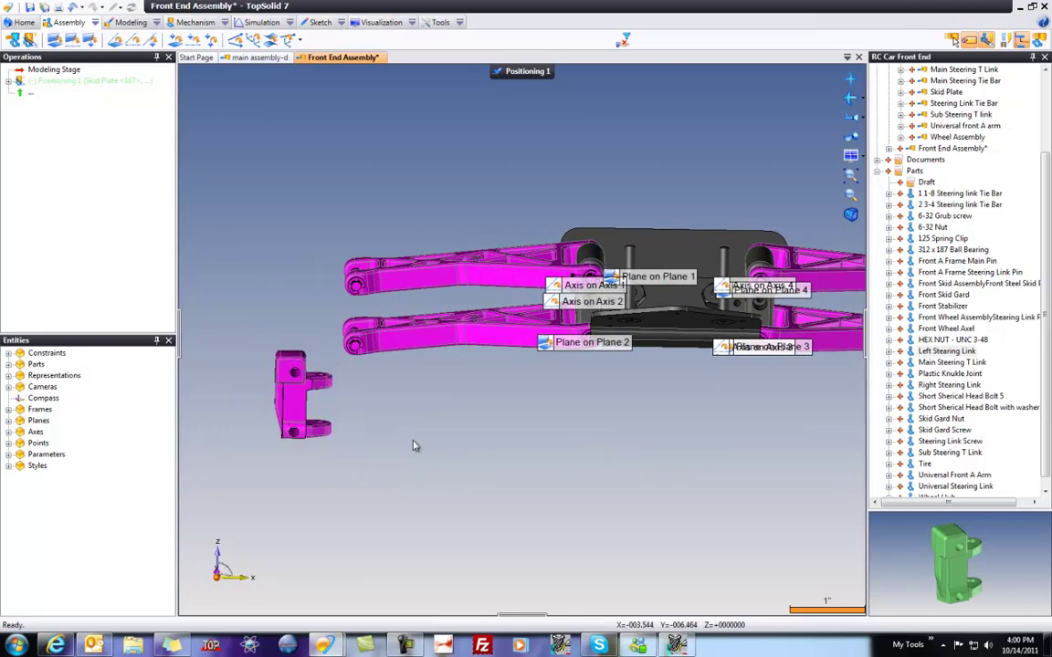
{"action": "mouse_move", "coordinate": [472, 427]}
{"action": "middle_mouse_down"}
{"action": "mouse_move", "coordinate": [404, 451]}
{"action": "mouse_move", "coordinate": [469, 439]}
{"action": "mouse_move", "coordinate": [437, 439]}
{"action": "mouse_move", "coordinate": [466, 447]}
{"action": "middle_mouse_up"}
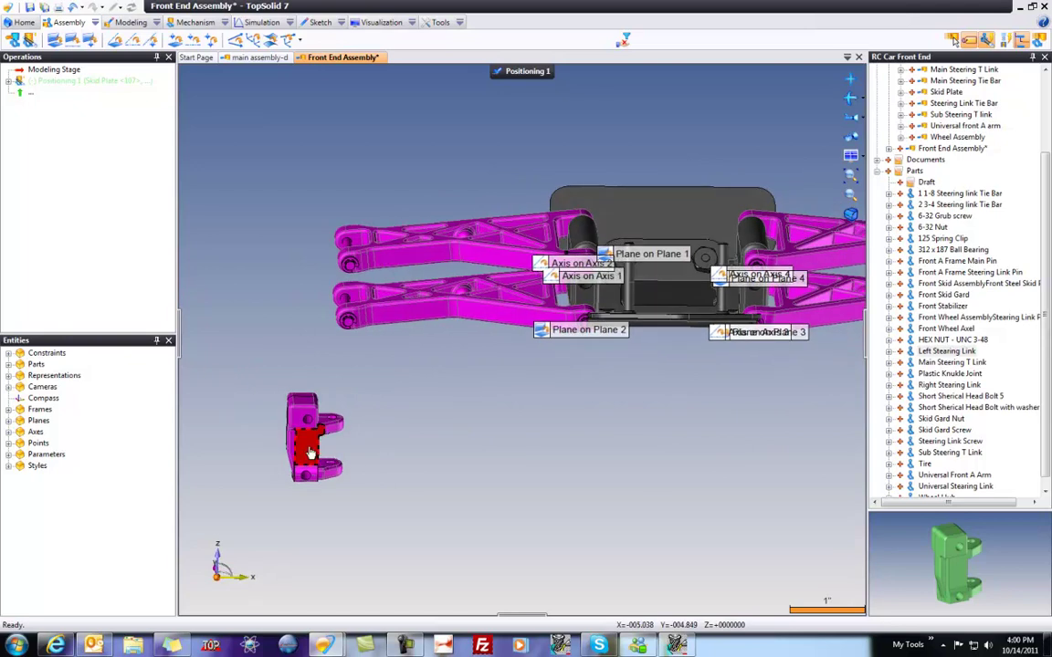
{"action": "mouse_move", "coordinate": [300, 465]}
{"action": "middle_mouse_down"}
{"action": "mouse_move", "coordinate": [281, 468]}
{"action": "mouse_move", "coordinate": [298, 460]}
{"action": "middle_mouse_up"}
{"action": "left_click_drag", "start_coordinate": [318, 461], "coordinate": [340, 437]}
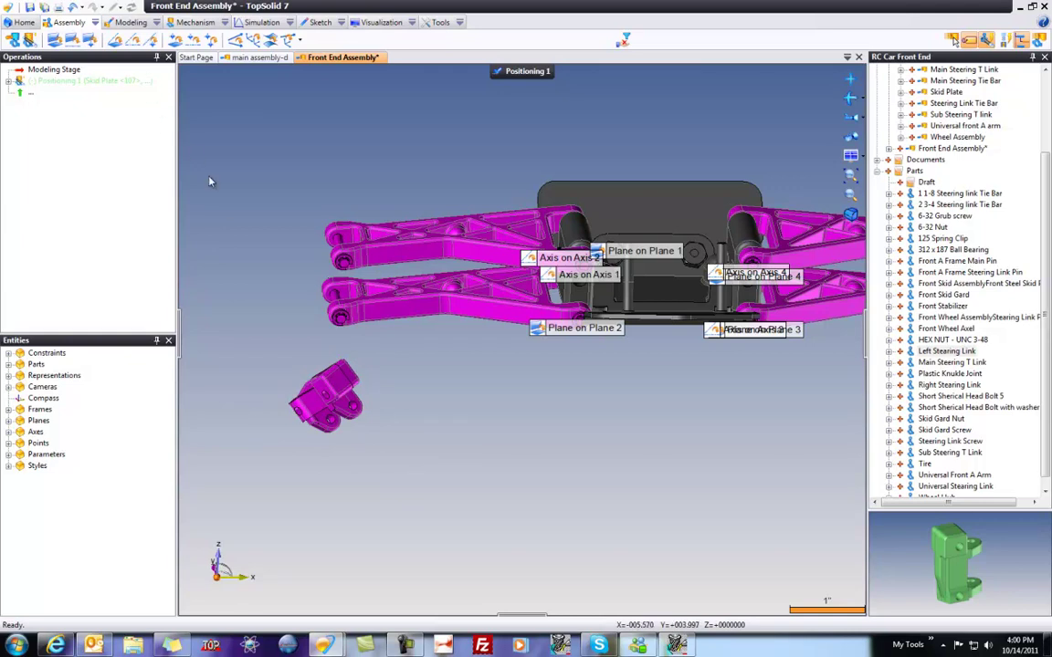
Step: Constrain the left steering link's pin hole to the outer pin of the adjacent upper A arm
{"action": "left_click", "coordinate": [28, 41]}
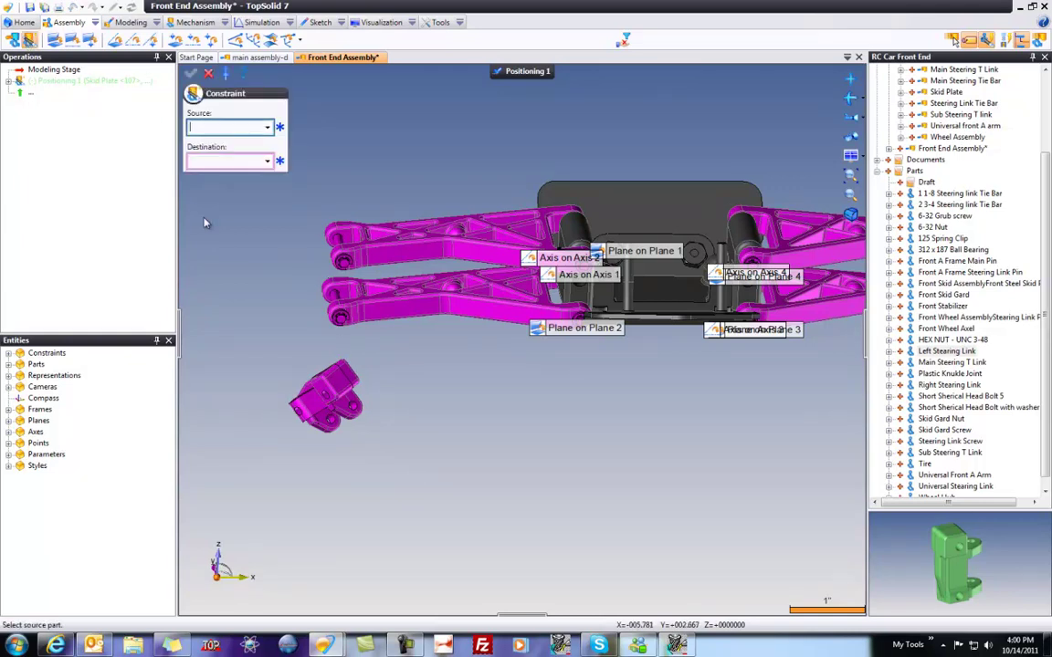
{"action": "middle_click_drag", "start_coordinate": [308, 365], "coordinate": [366, 334]}
{"action": "scroll", "coordinate": [406, 274], "scroll_direction": "up", "scroll_amount": 2}
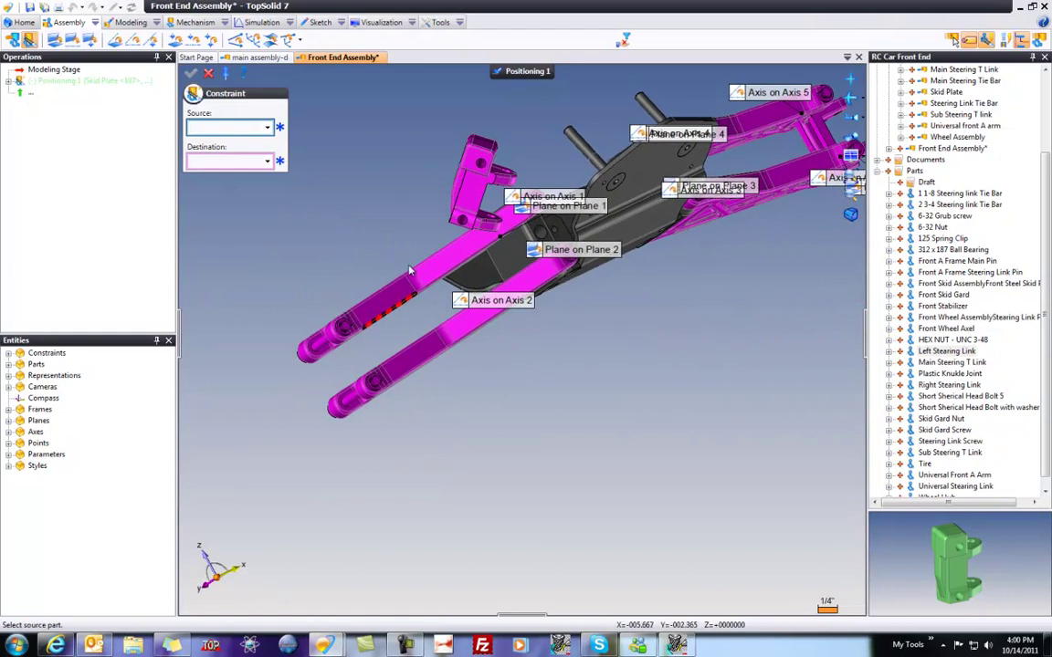
{"action": "left_click", "coordinate": [499, 180]}
{"action": "middle_click_drag", "start_coordinate": [338, 269], "coordinate": [363, 321]}
{"action": "left_click", "coordinate": [347, 315]}
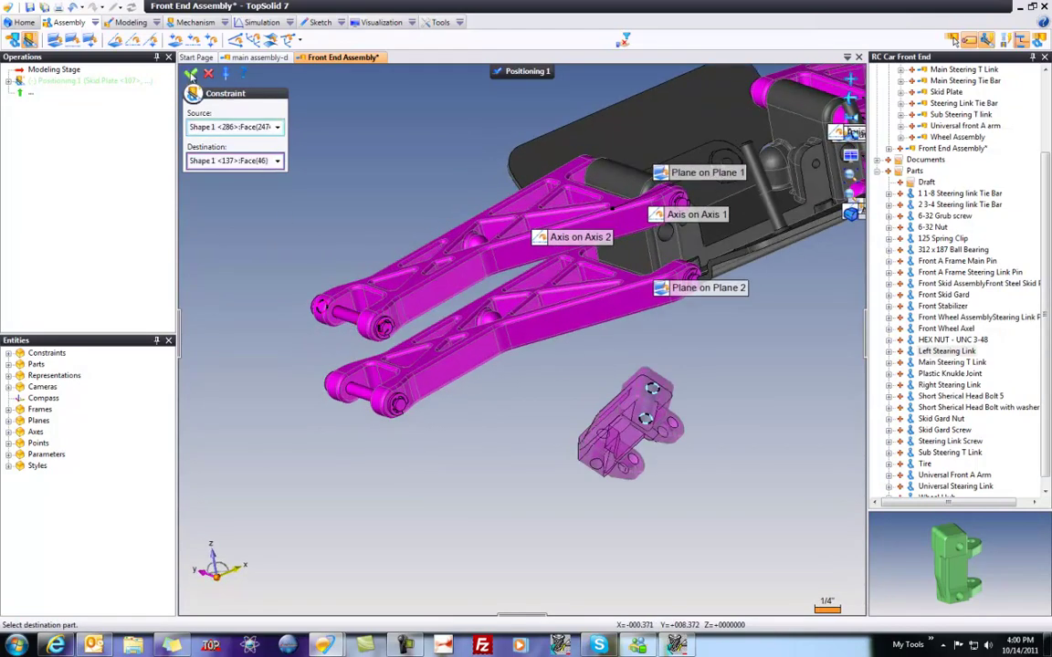
{"action": "left_click", "coordinate": [192, 74]}
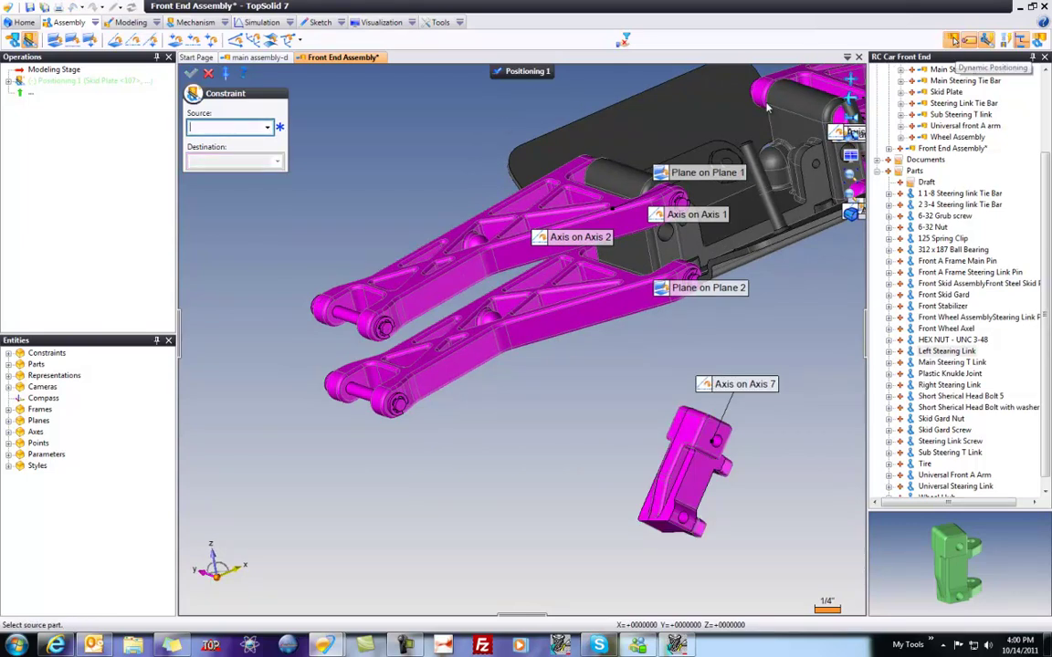
{"action": "left_click", "coordinate": [206, 75]}
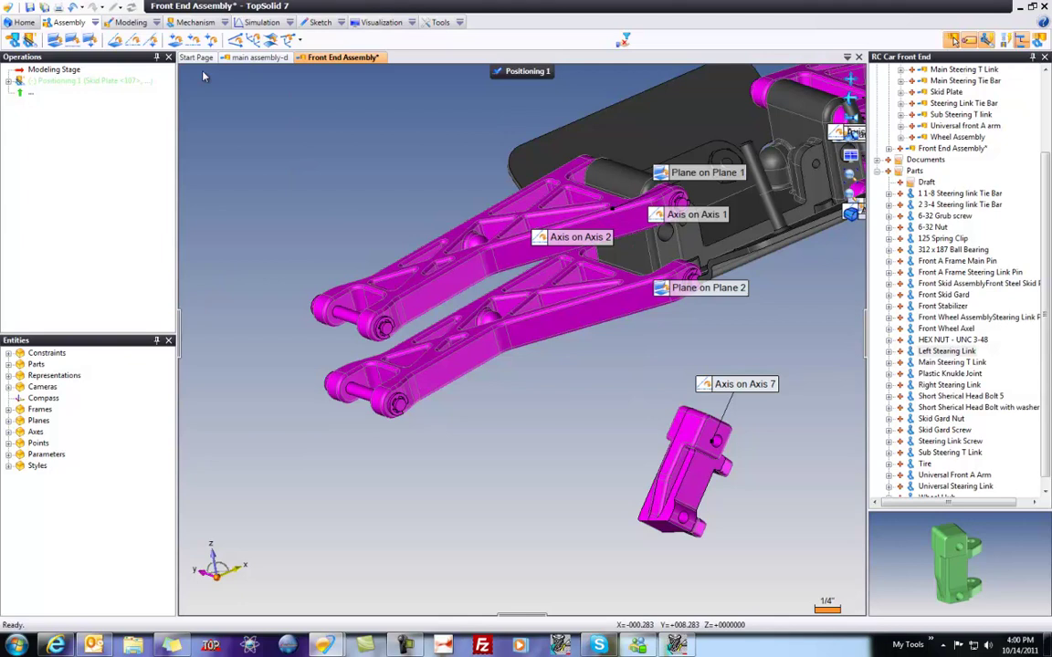
{"action": "left_click", "coordinate": [53, 40]}
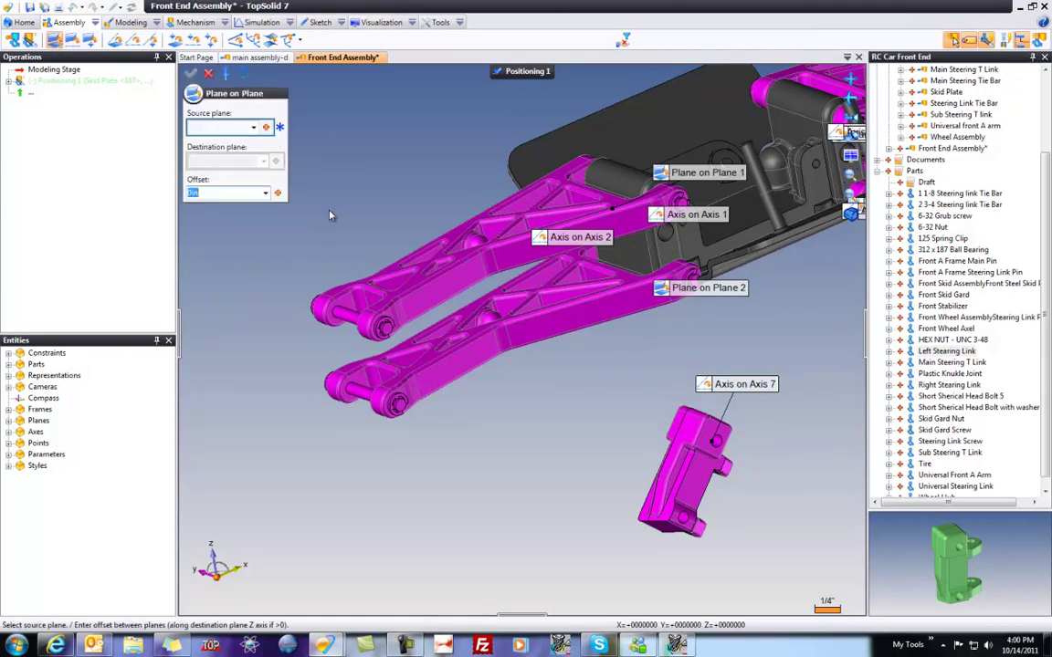
{"action": "left_click", "coordinate": [30, 42]}
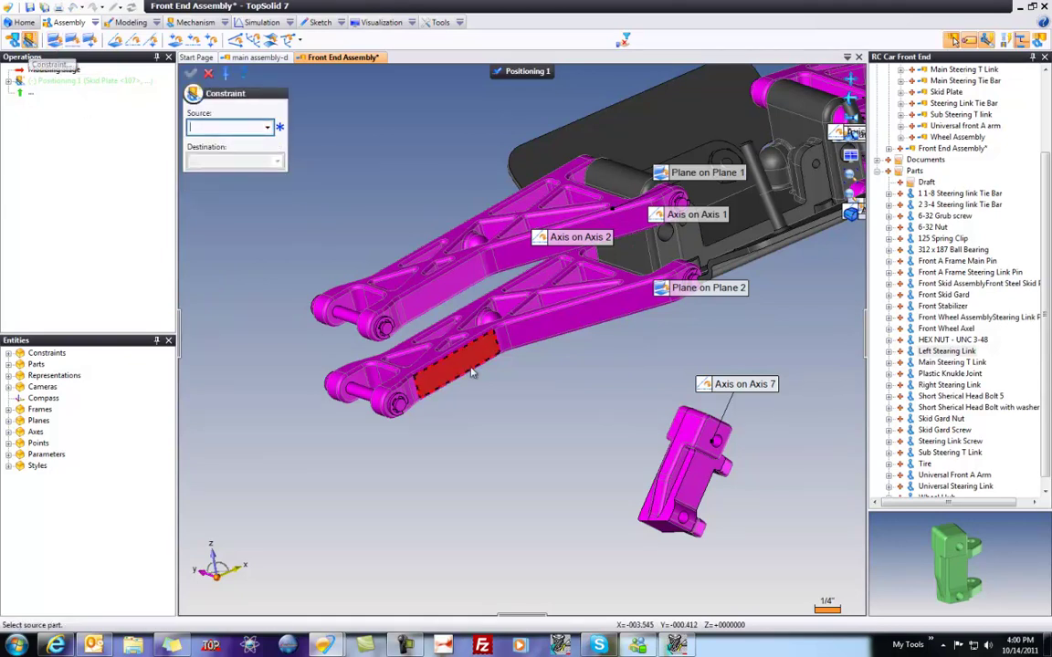
{"action": "left_click", "coordinate": [721, 446]}
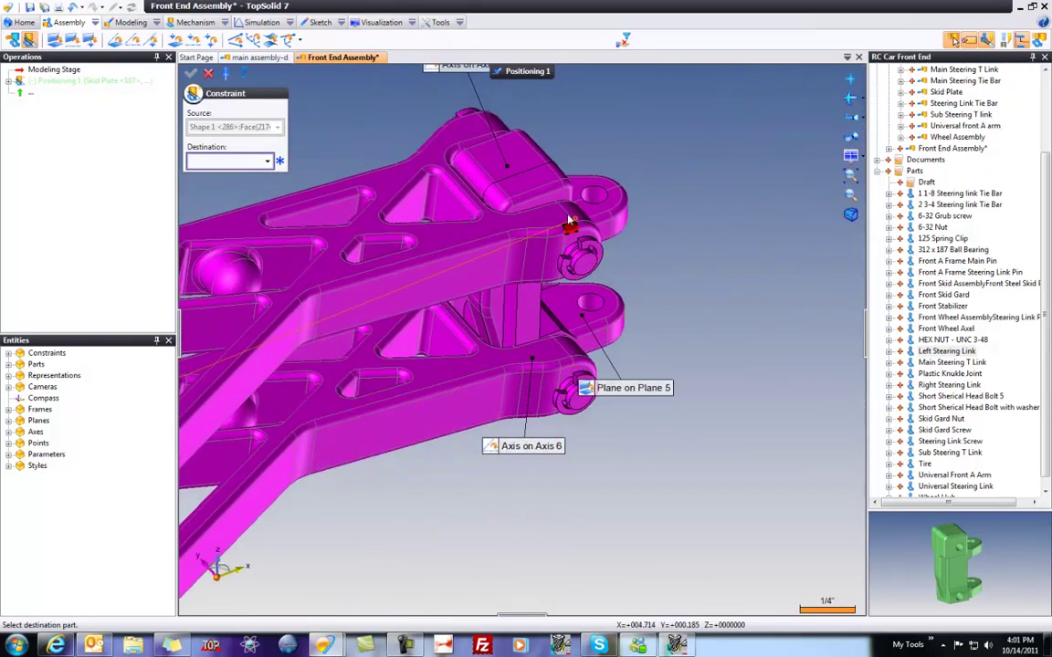
{"action": "scroll", "coordinate": [687, 463], "scroll_direction": "down", "scroll_amount": 3}
{"action": "scroll", "coordinate": [687, 457], "scroll_direction": "up", "scroll_amount": 5}
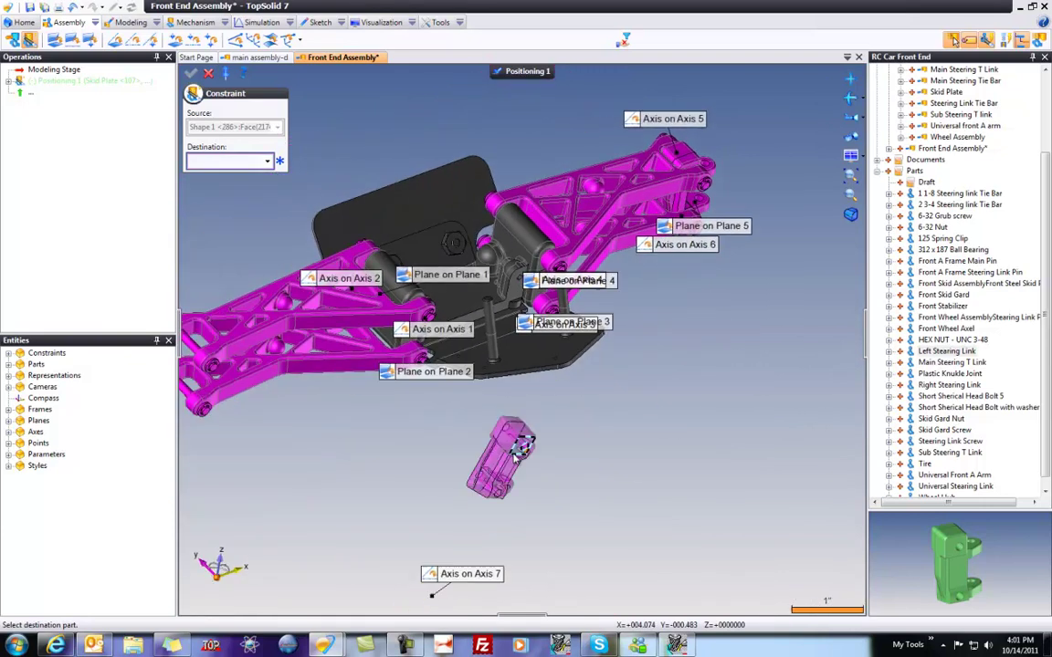
{"action": "left_click", "coordinate": [276, 439]}
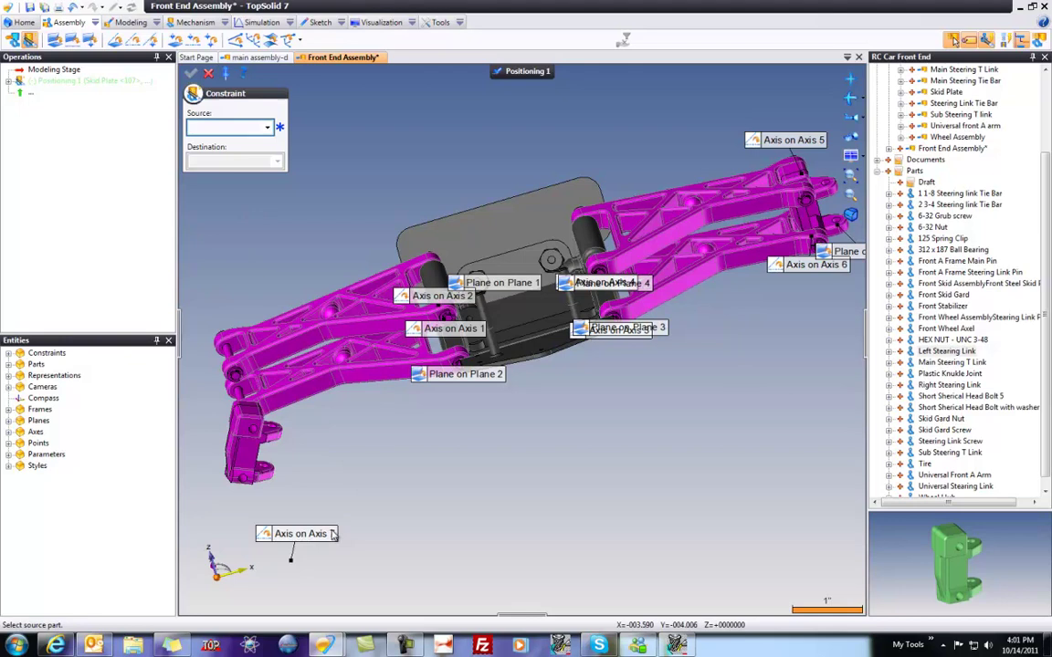
{"action": "middle_click_drag", "start_coordinate": [350, 556], "coordinate": [375, 450]}
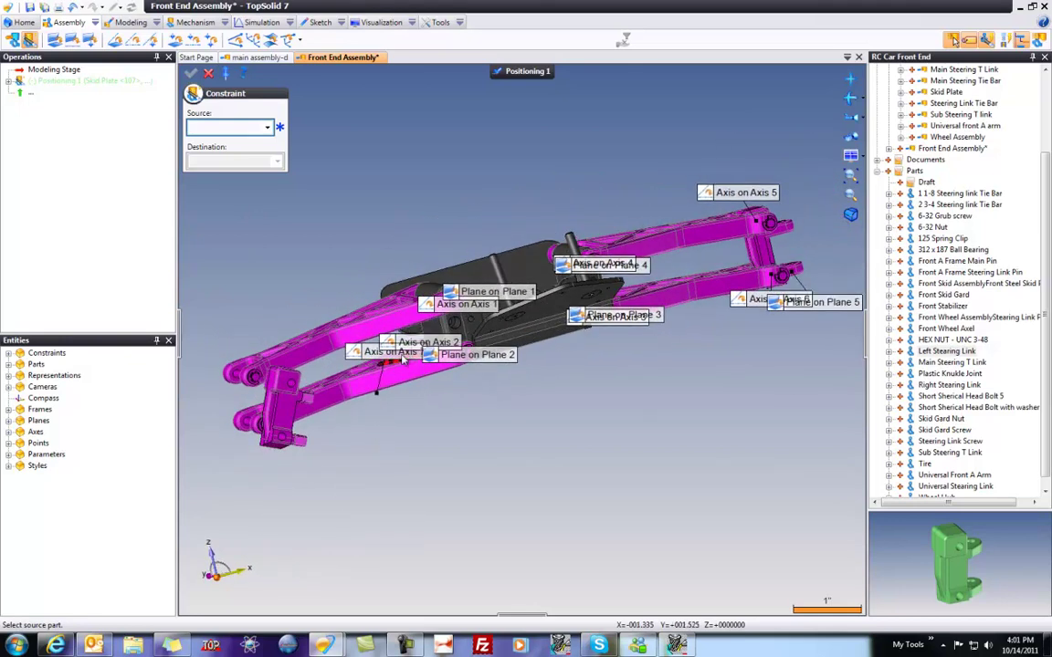
{"action": "middle_click_drag", "start_coordinate": [345, 344], "coordinate": [282, 328]}
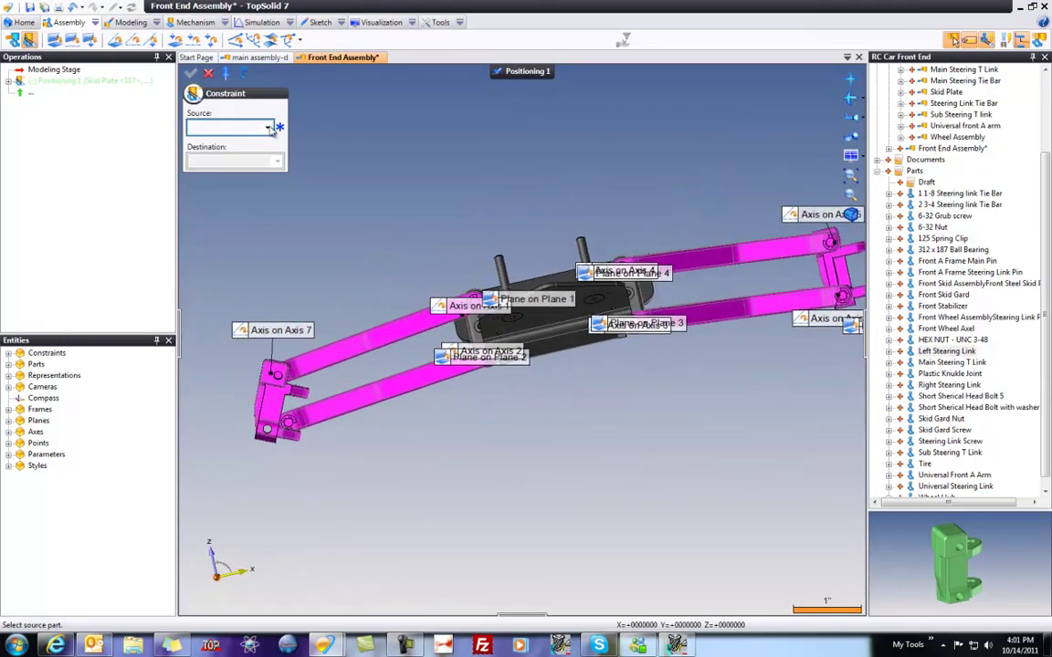
{"action": "left_click", "coordinate": [207, 74]}
Step: Swing the left steering link upward and align its side face with the right steering link's side face using Plane on Plane at 0in offset
{"action": "left_click_drag", "start_coordinate": [261, 330], "coordinate": [272, 351]}
{"action": "left_click", "coordinate": [247, 307]}
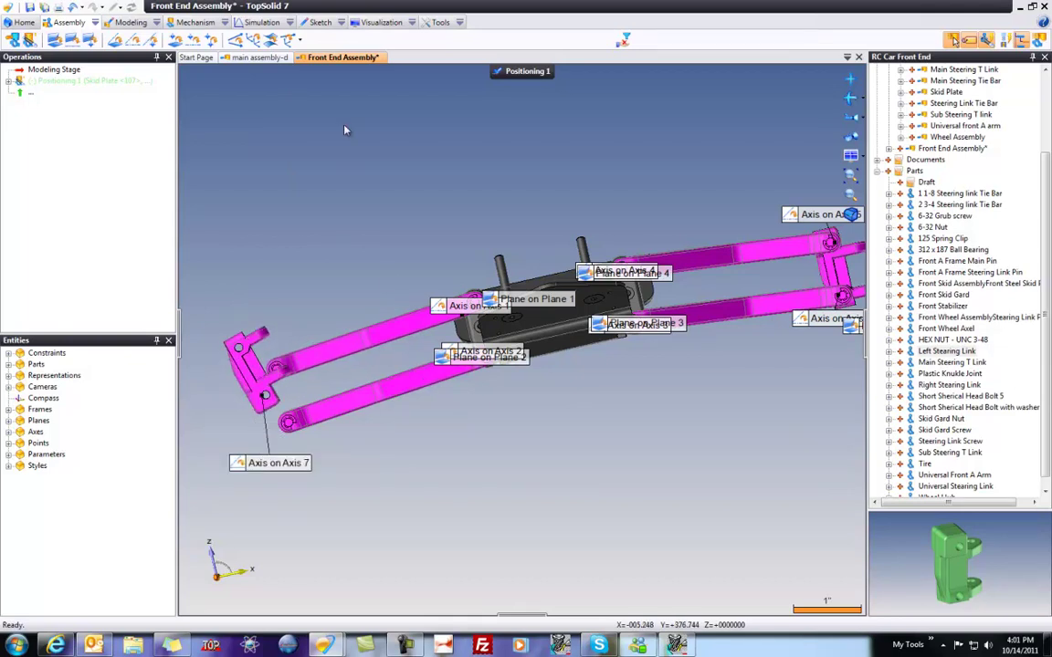
{"action": "left_click", "coordinate": [50, 39]}
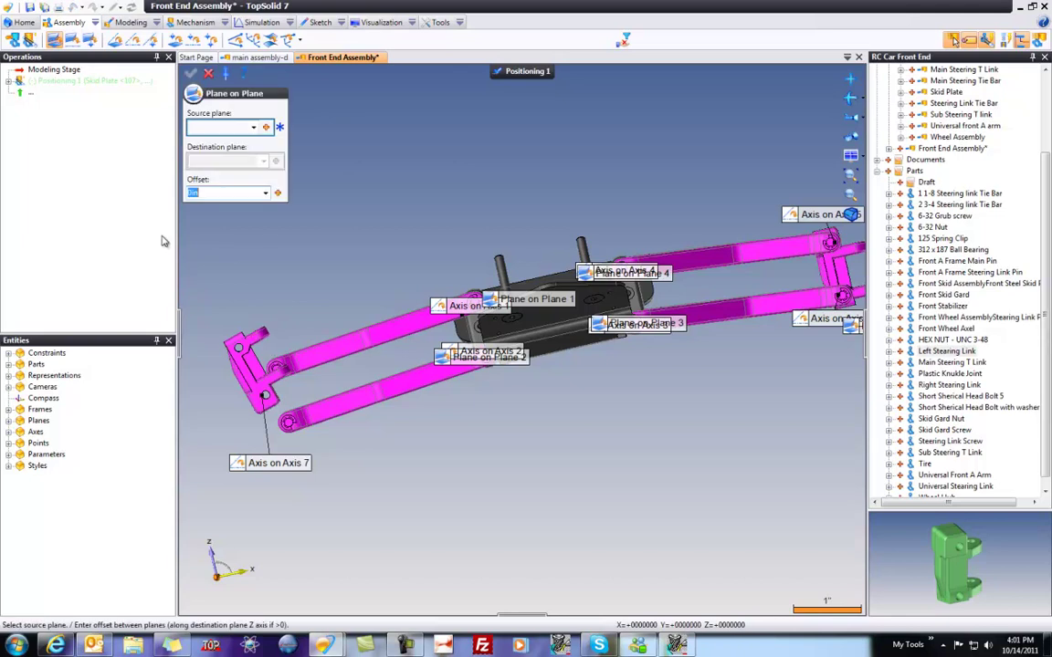
{"action": "left_click", "coordinate": [264, 395]}
{"action": "middle_click_drag", "start_coordinate": [274, 404], "coordinate": [626, 302]}
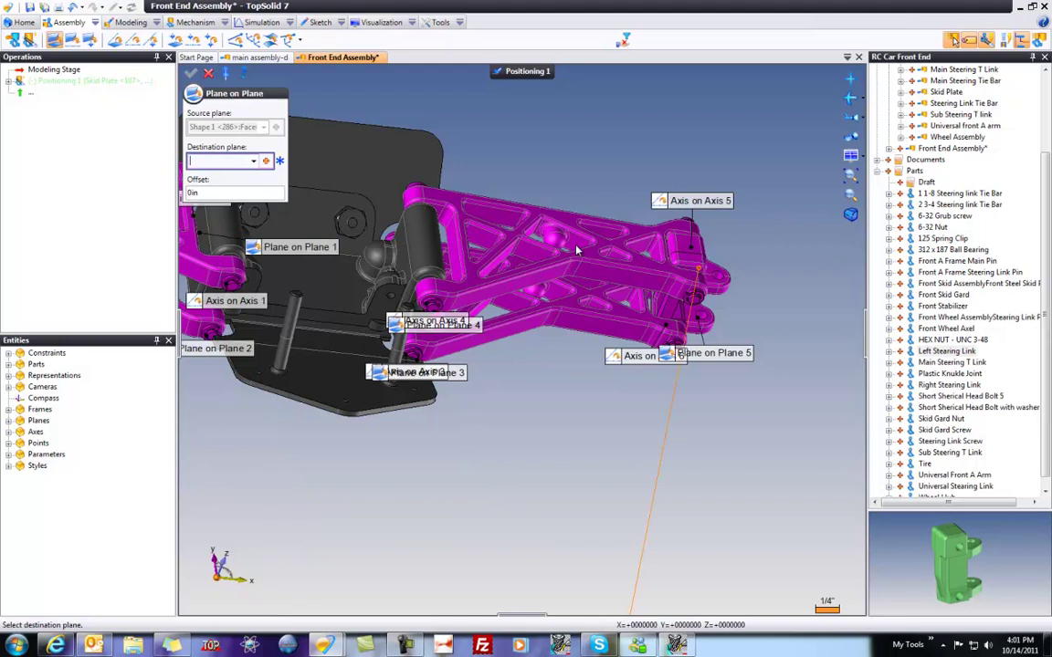
{"action": "scroll", "coordinate": [710, 278], "scroll_direction": "up", "scroll_amount": 5}
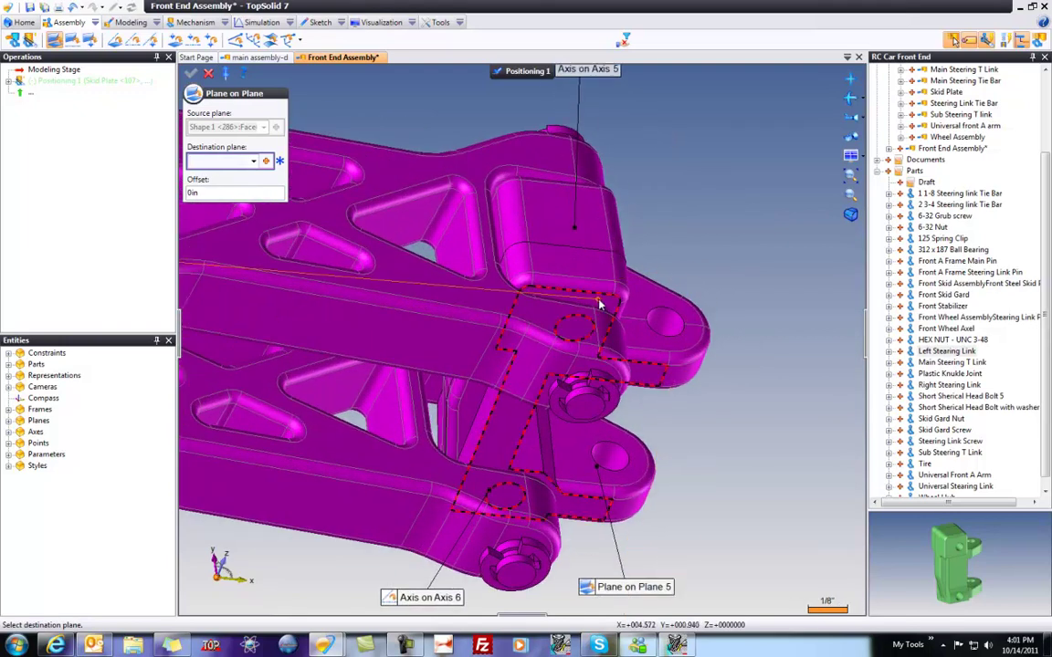
{"action": "left_click", "coordinate": [602, 305]}
{"action": "left_click", "coordinate": [209, 74]}
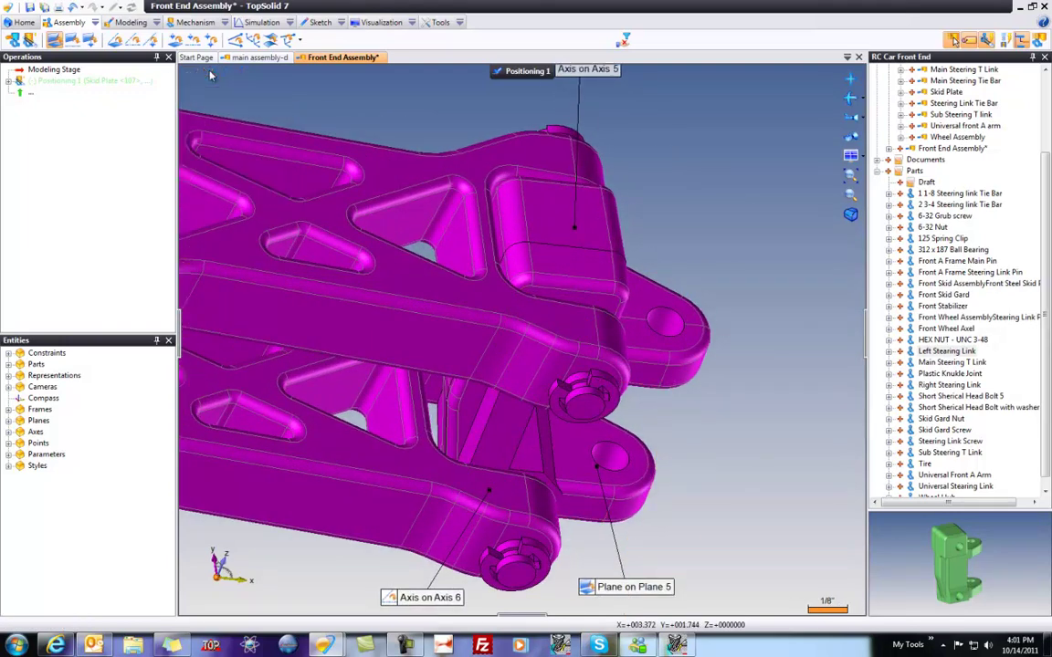
Step: Swing the left steering link down and constrain its free pin hole to the outer pin of the lower A arm
{"action": "scroll", "coordinate": [314, 82], "scroll_direction": "down", "scroll_amount": 6}
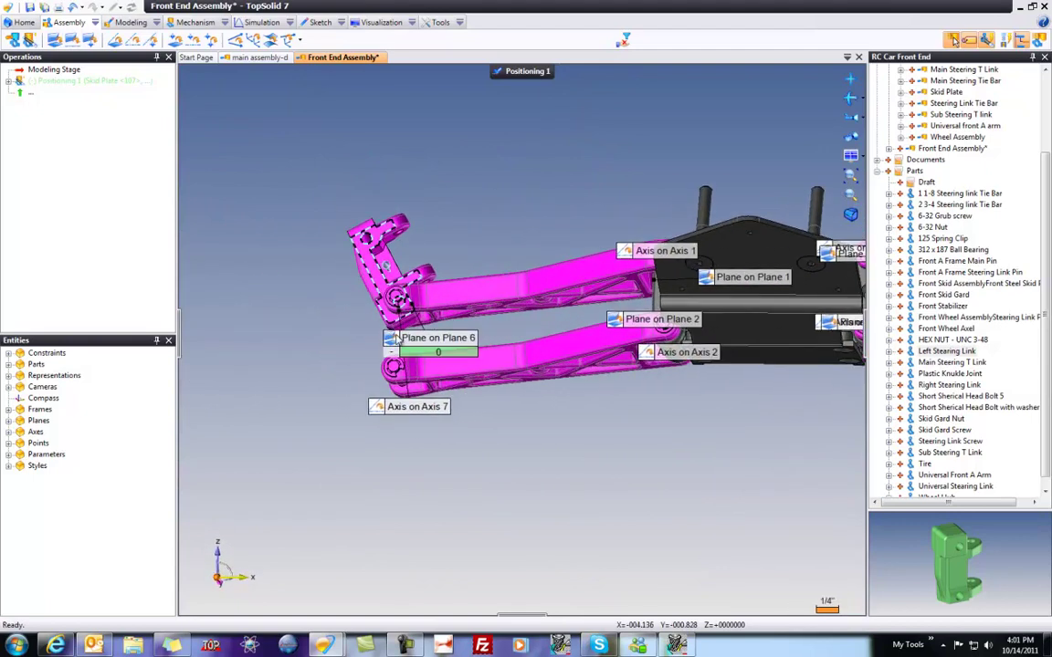
{"action": "left_click_drag", "start_coordinate": [392, 333], "coordinate": [368, 391]}
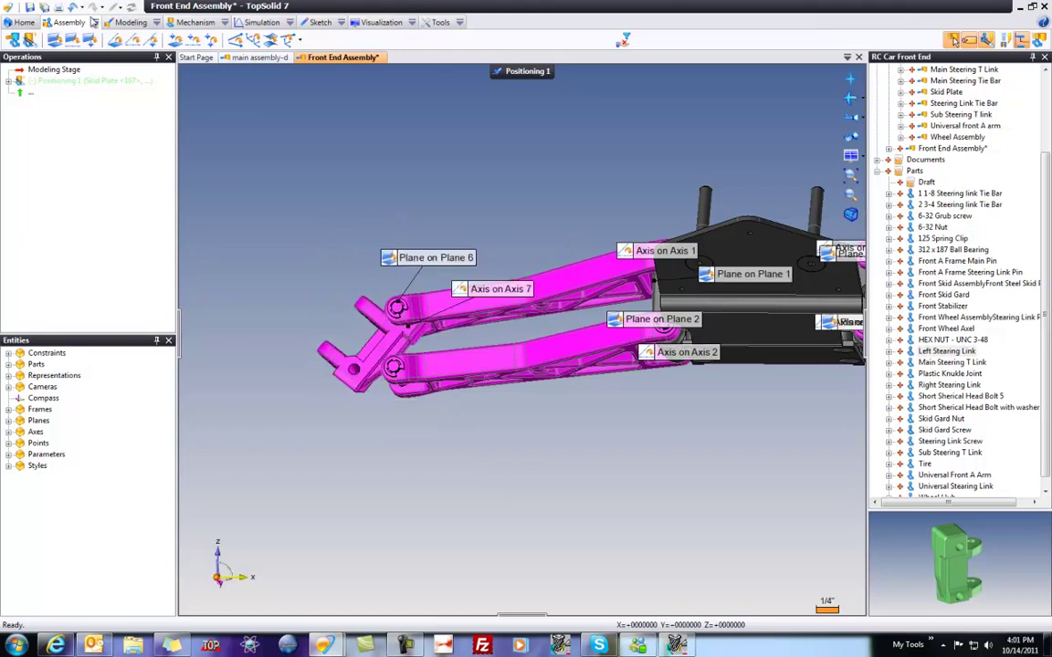
{"action": "left_click", "coordinate": [32, 40]}
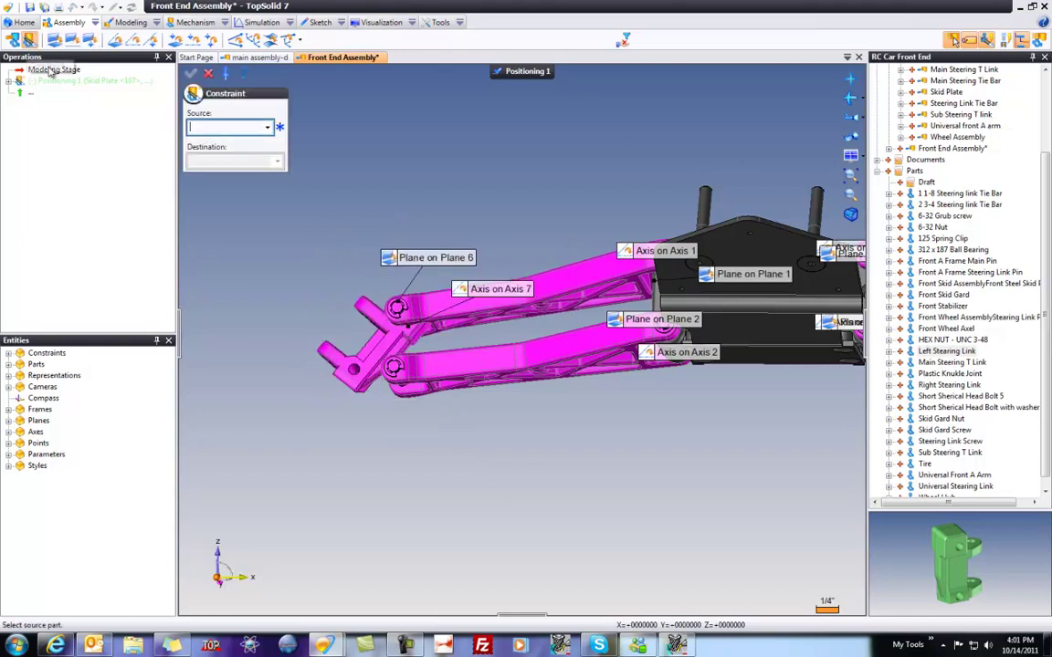
{"action": "left_click", "coordinate": [355, 375]}
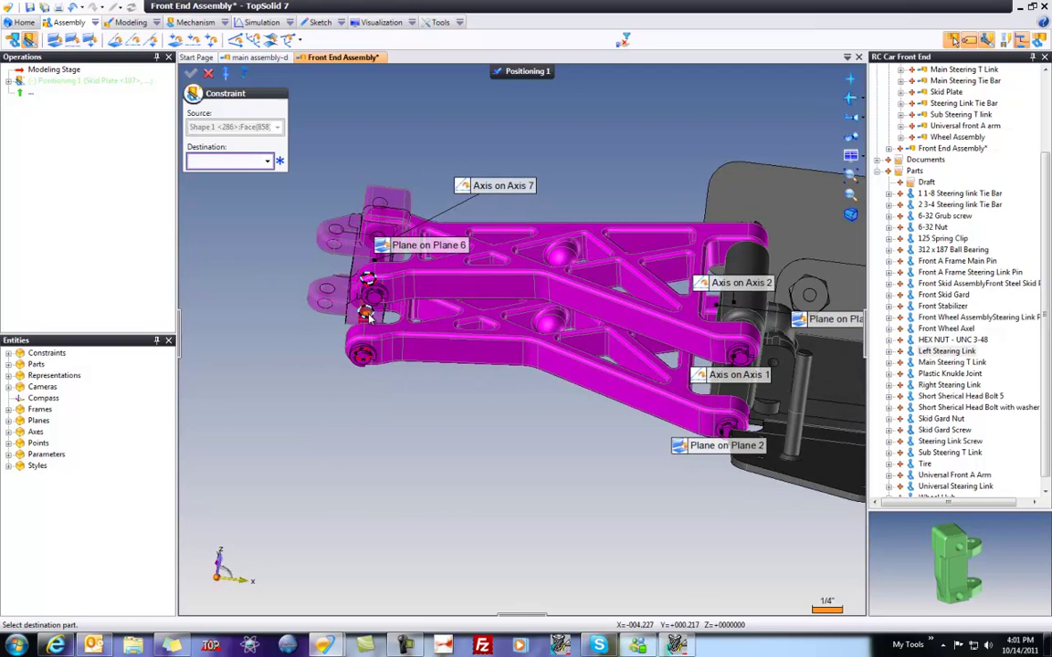
{"action": "left_click", "coordinate": [369, 315]}
{"action": "left_click", "coordinate": [209, 74]}
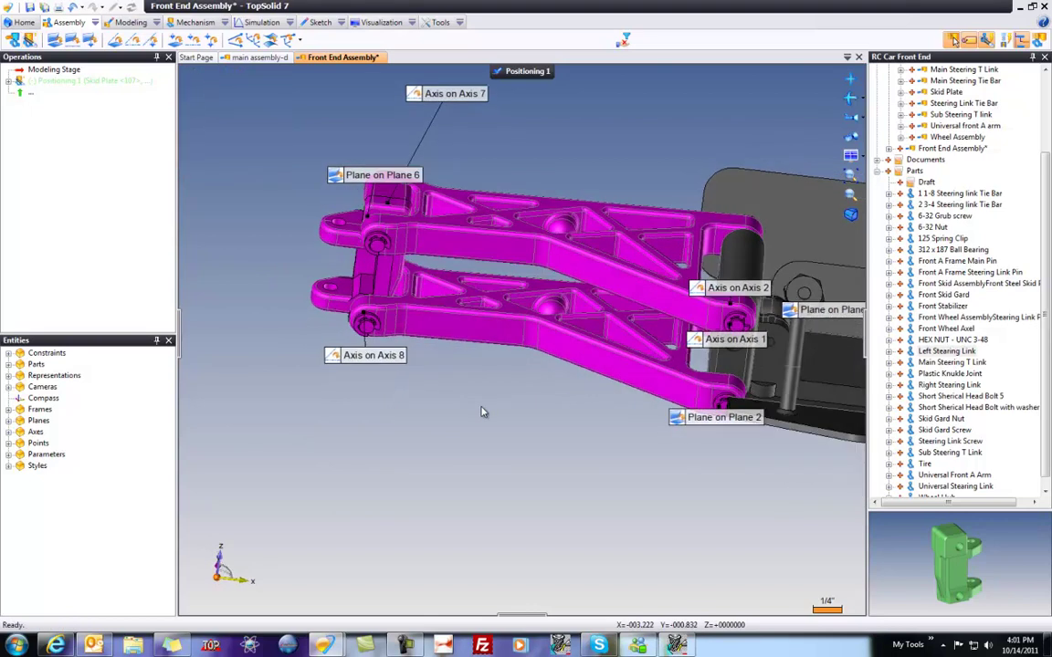
Step: Finish the positioning, move the A arm linkage to check its motion, and save the Front End Assembly
{"action": "left_click", "coordinate": [528, 76]}
{"action": "mouse_move", "coordinate": [407, 257]}
{"action": "left_mouse_down"}
{"action": "mouse_move", "coordinate": [409, 237]}
{"action": "mouse_move", "coordinate": [409, 271]}
{"action": "left_mouse_up"}
{"action": "middle_click_drag", "start_coordinate": [639, 309], "coordinate": [407, 274]}
{"action": "left_click_drag", "start_coordinate": [647, 266], "coordinate": [525, 455]}
{"action": "key", "text": "Home"}
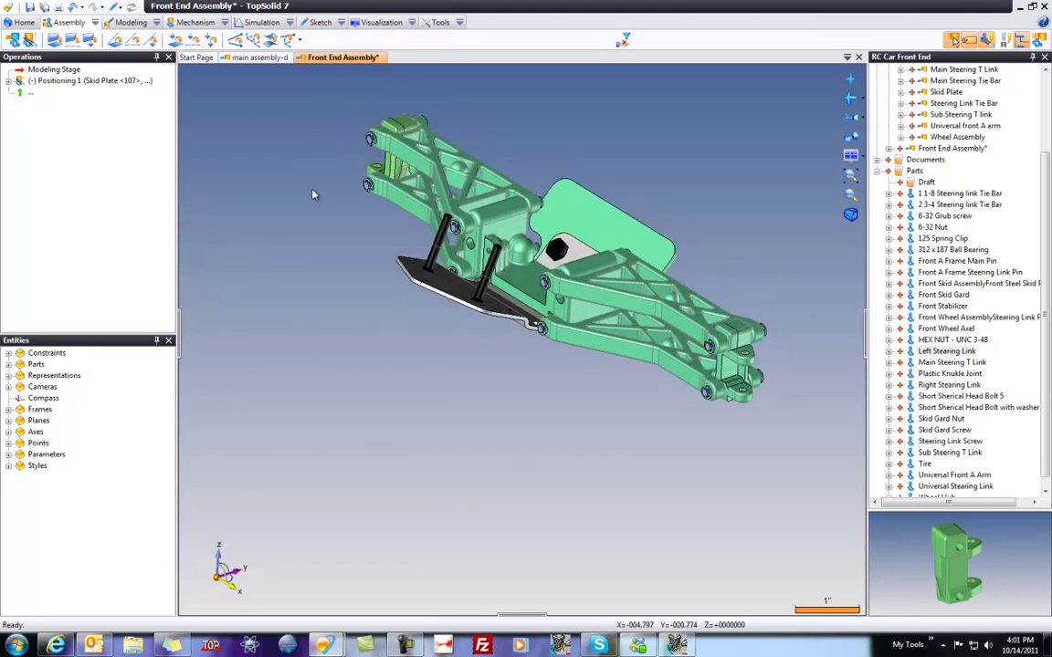
{"action": "key", "text": "ctrl+s"}
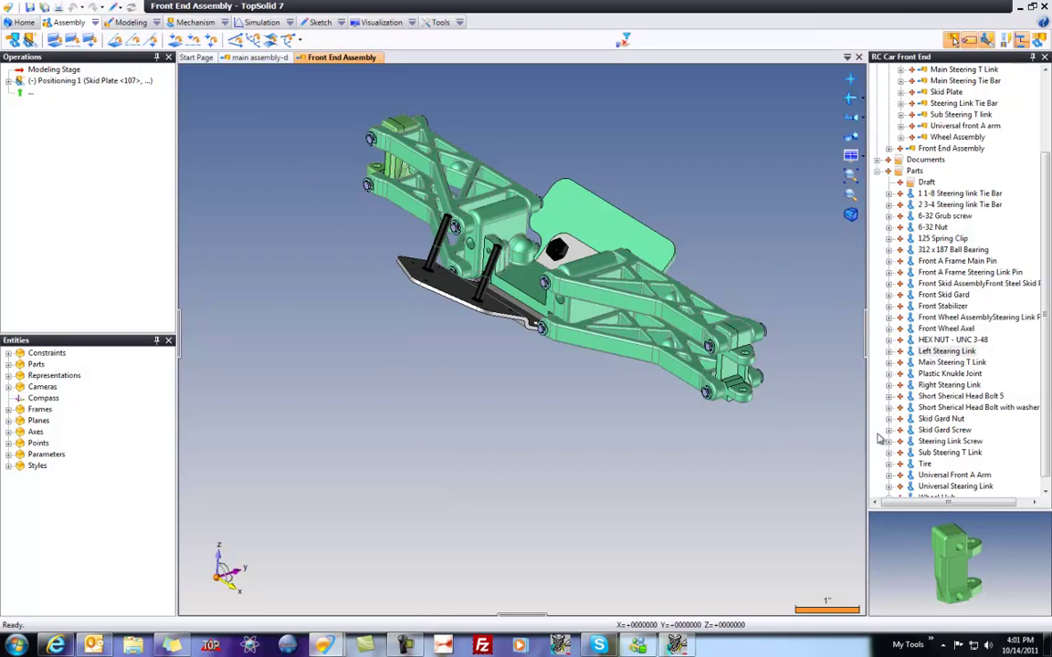
Step: Insert the Wheel Assembly sub-assembly and place it beside the A arms that carry the left steering link
{"action": "left_click", "coordinate": [877, 172]}
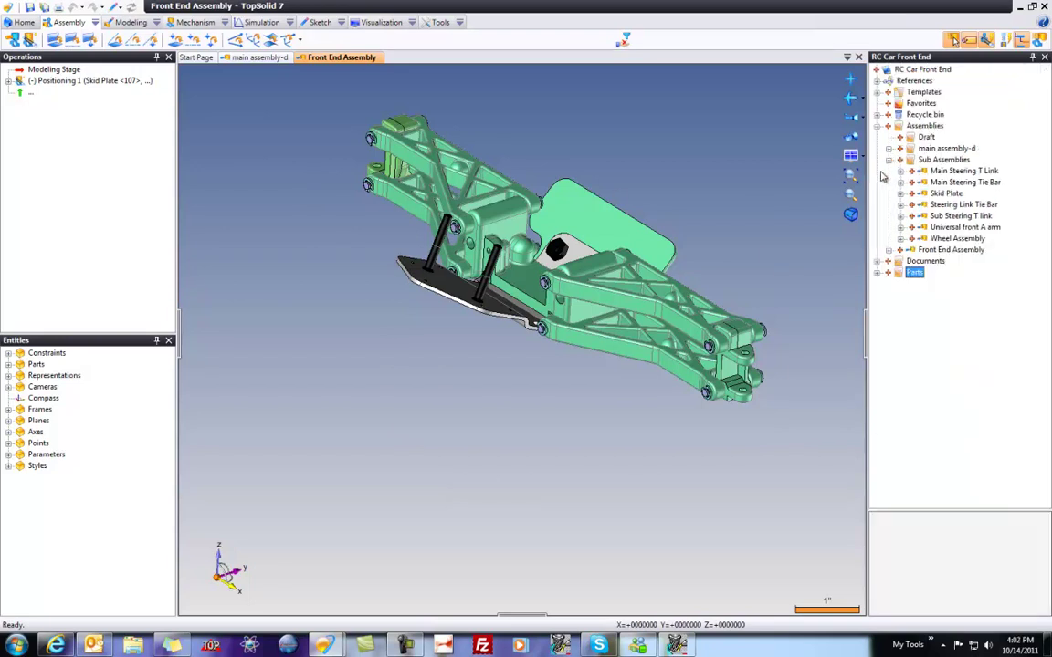
{"action": "left_click", "coordinate": [966, 241]}
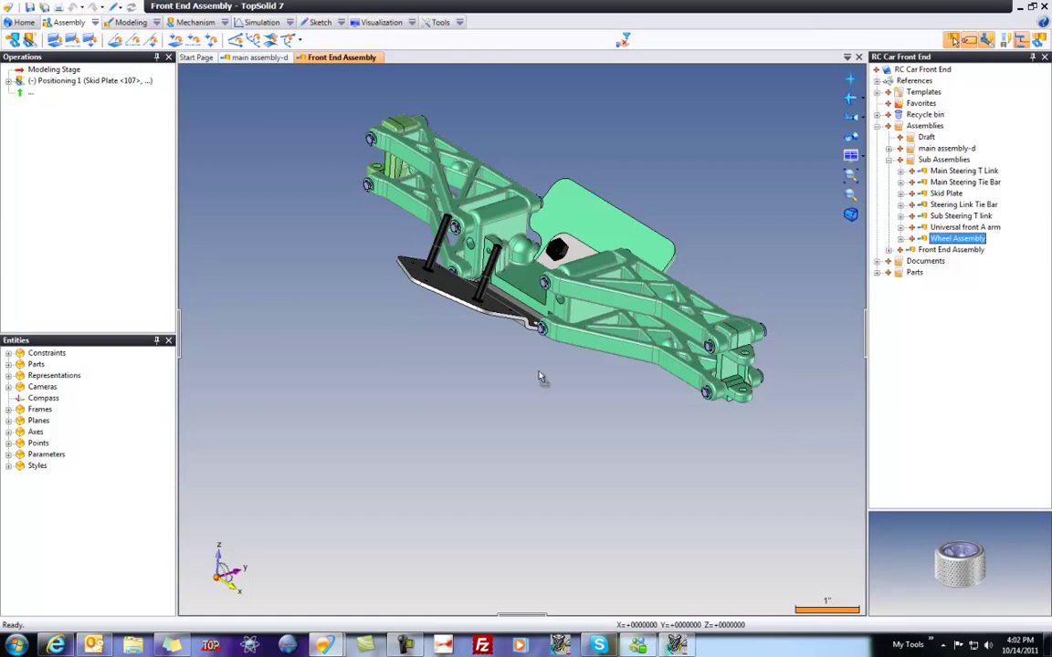
{"action": "left_click_drag", "start_coordinate": [490, 395], "coordinate": [486, 393]}
{"action": "middle_click_drag", "start_coordinate": [505, 456], "coordinate": [505, 457]}
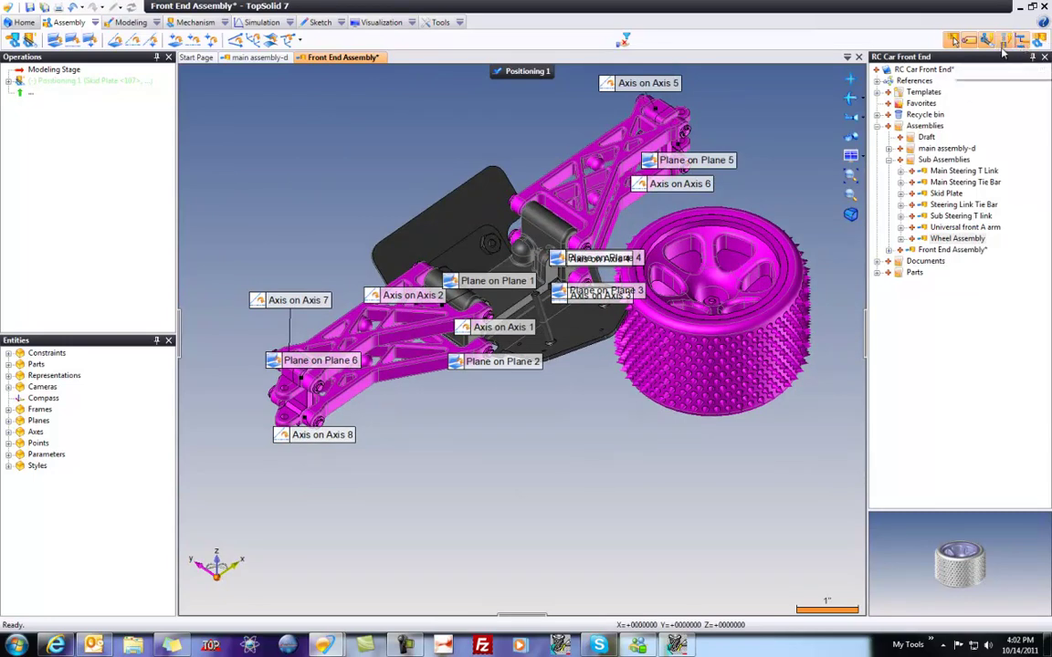
{"action": "left_click", "coordinate": [970, 41]}
{"action": "middle_click_drag", "start_coordinate": [784, 245], "coordinate": [554, 524]}
{"action": "middle_click_drag", "start_coordinate": [600, 445], "coordinate": [403, 427]}
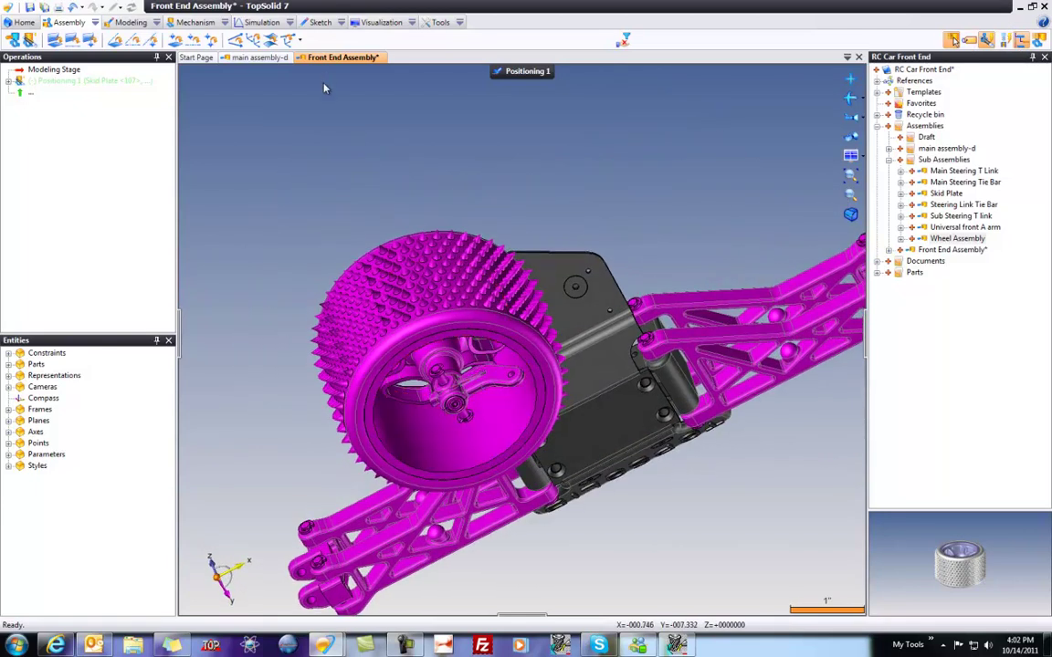
Step: Constrain the wheel assembly's vertical knuckle pin to the pin hole in the left steering link's lugs
{"action": "left_click", "coordinate": [50, 41]}
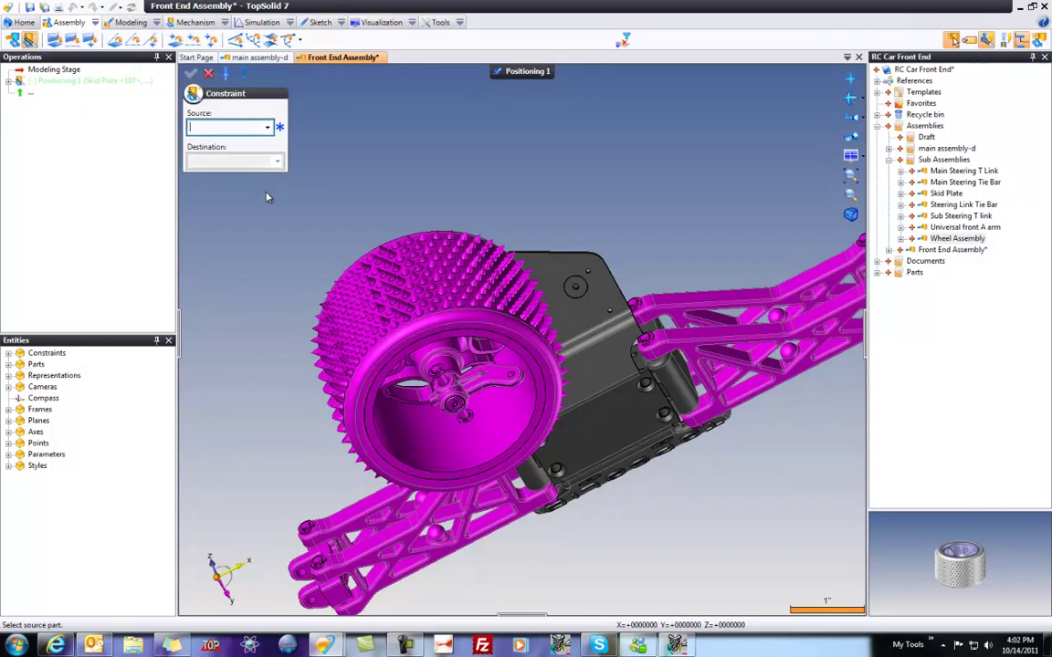
{"action": "scroll", "coordinate": [444, 388], "scroll_direction": "up", "scroll_amount": 3}
{"action": "left_click", "coordinate": [452, 379]}
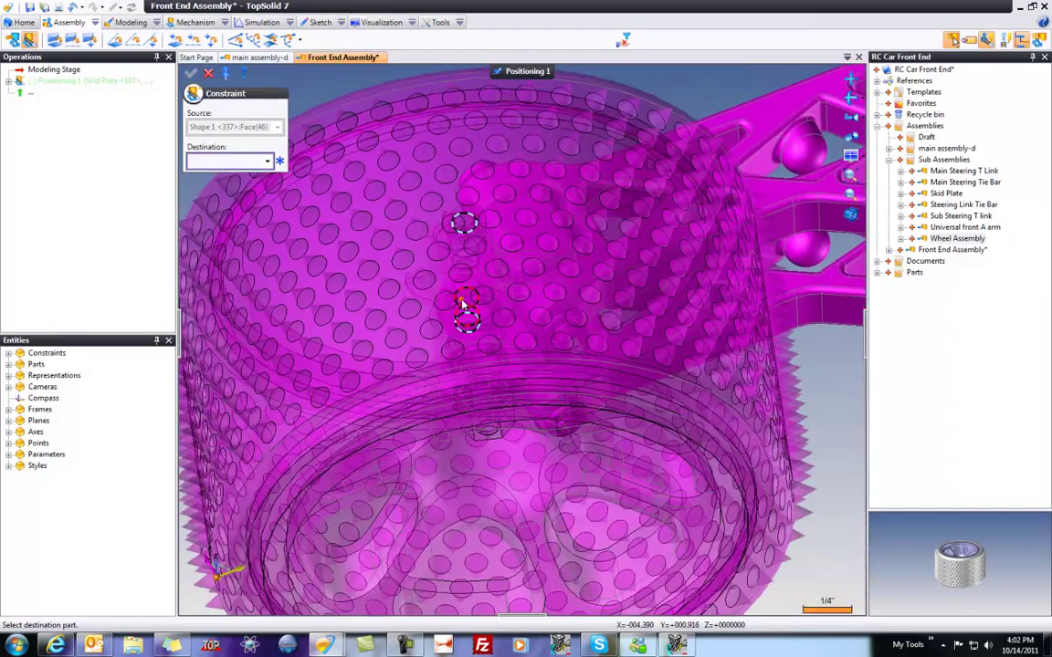
{"action": "left_click", "coordinate": [462, 304]}
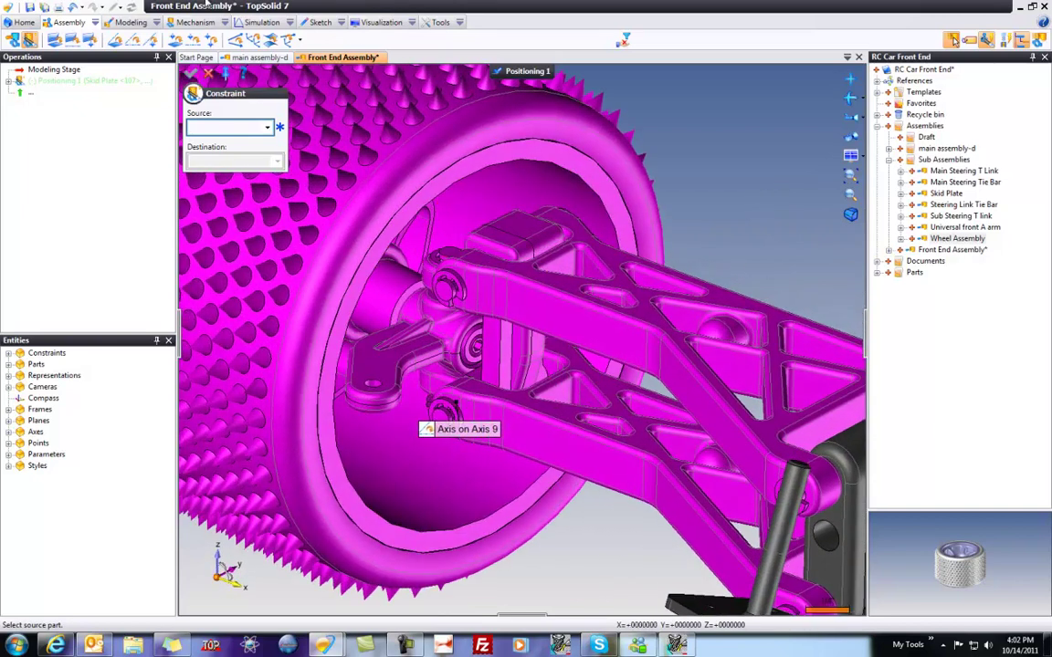
Step: Start a Plane on Plane constraint whose source is the midplane between the wheel knuckle pin's upper and lower end faces
{"action": "left_click", "coordinate": [53, 42]}
{"action": "left_click", "coordinate": [265, 127]}
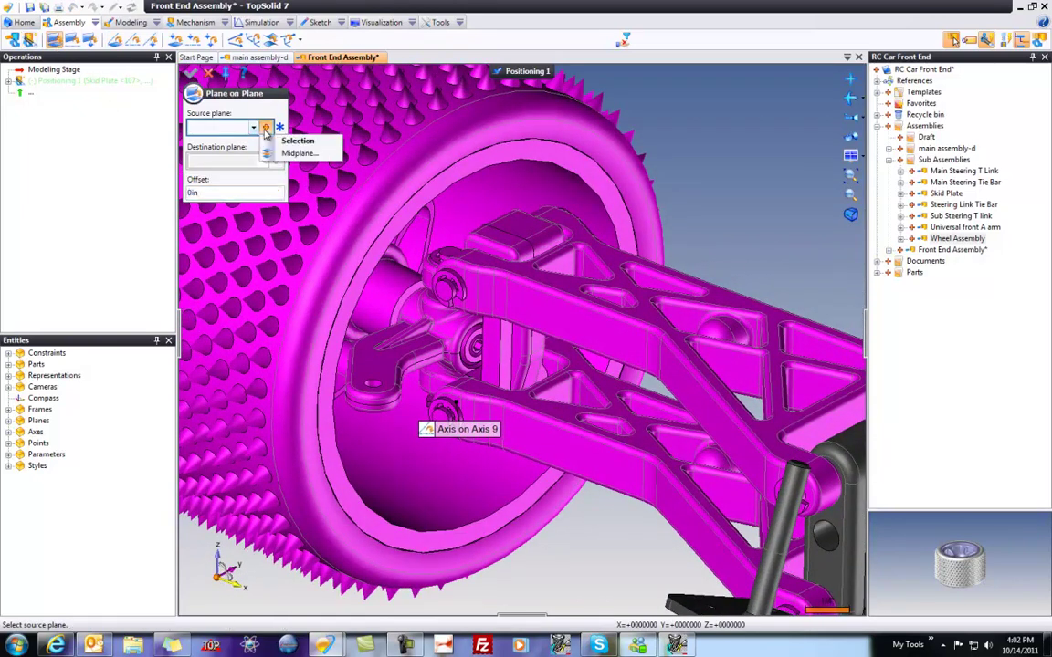
{"action": "left_click", "coordinate": [294, 153]}
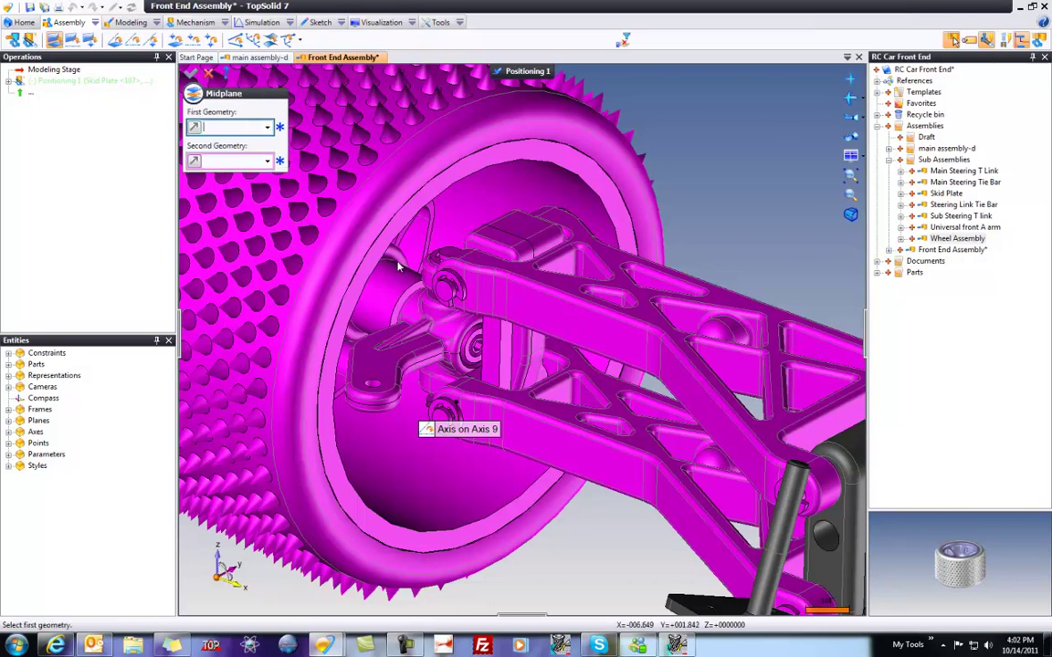
{"action": "left_click", "coordinate": [448, 256]}
{"action": "middle_click_drag", "start_coordinate": [448, 257], "coordinate": [442, 311]}
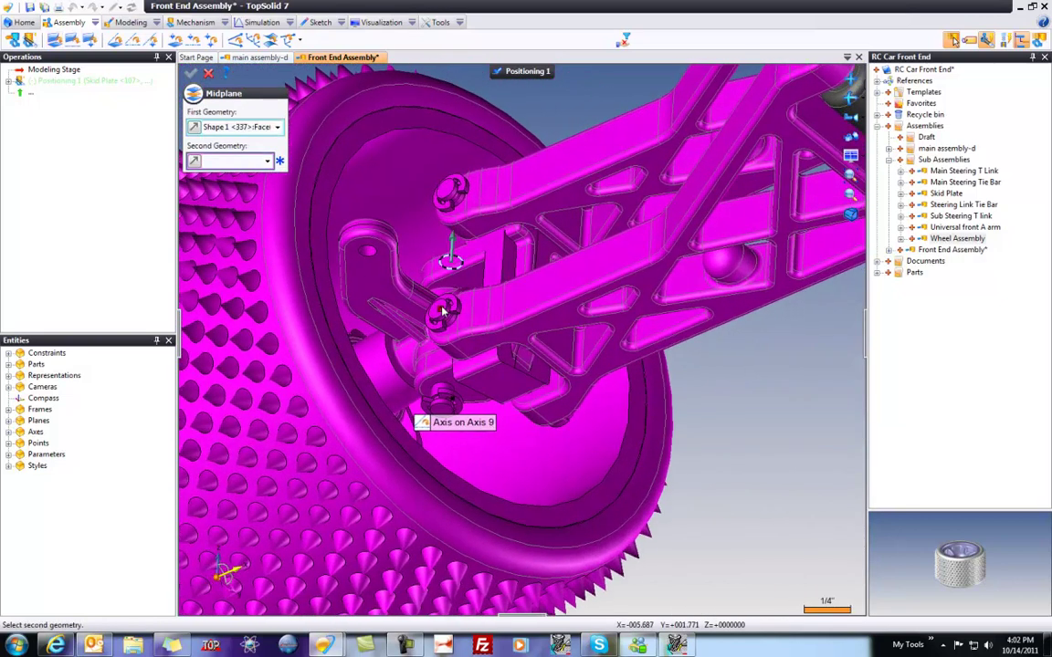
{"action": "scroll", "coordinate": [442, 365], "scroll_direction": "up", "scroll_amount": 3}
{"action": "left_click", "coordinate": [437, 429]}
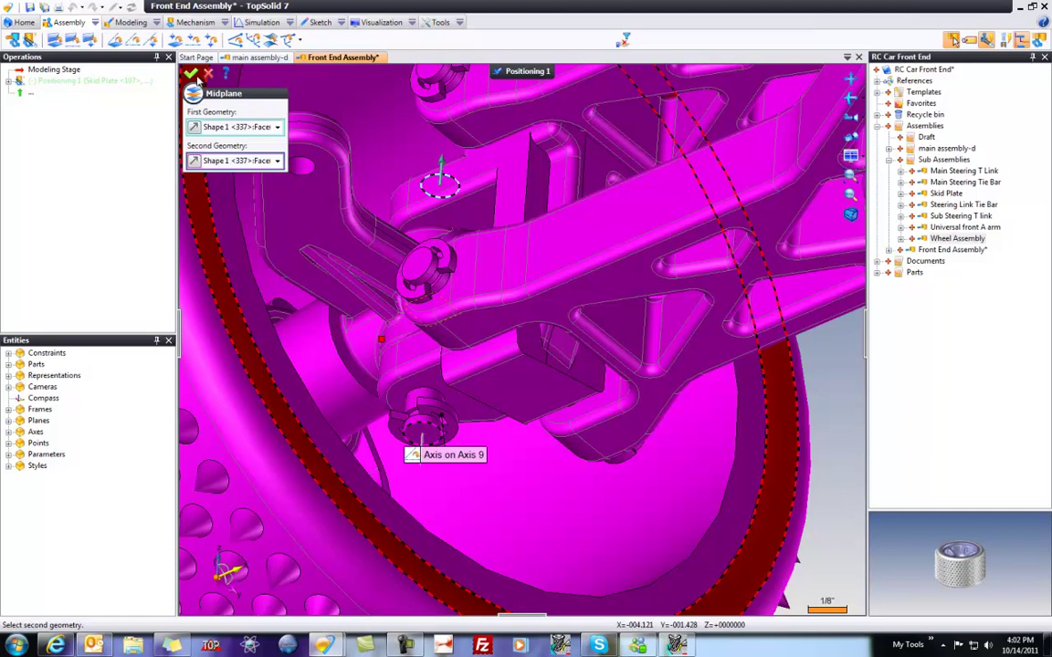
{"action": "left_click", "coordinate": [190, 73]}
Step: Set the destination to the midplane between the left steering link's two lugs, centring the wheel assembly at 0in offset
{"action": "left_click", "coordinate": [265, 163]}
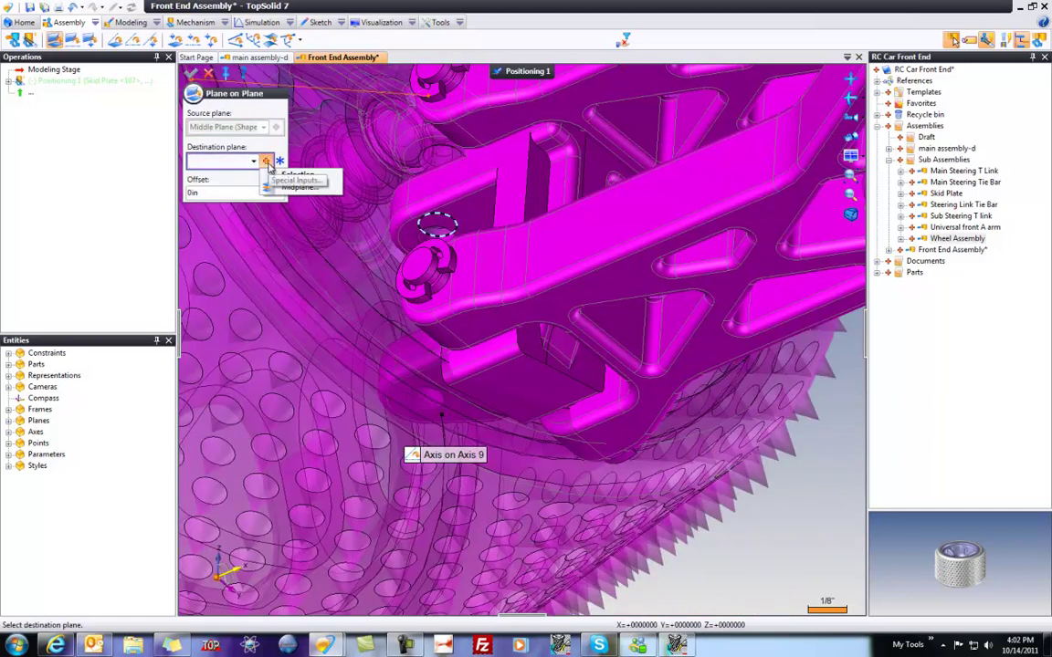
{"action": "left_click", "coordinate": [298, 190]}
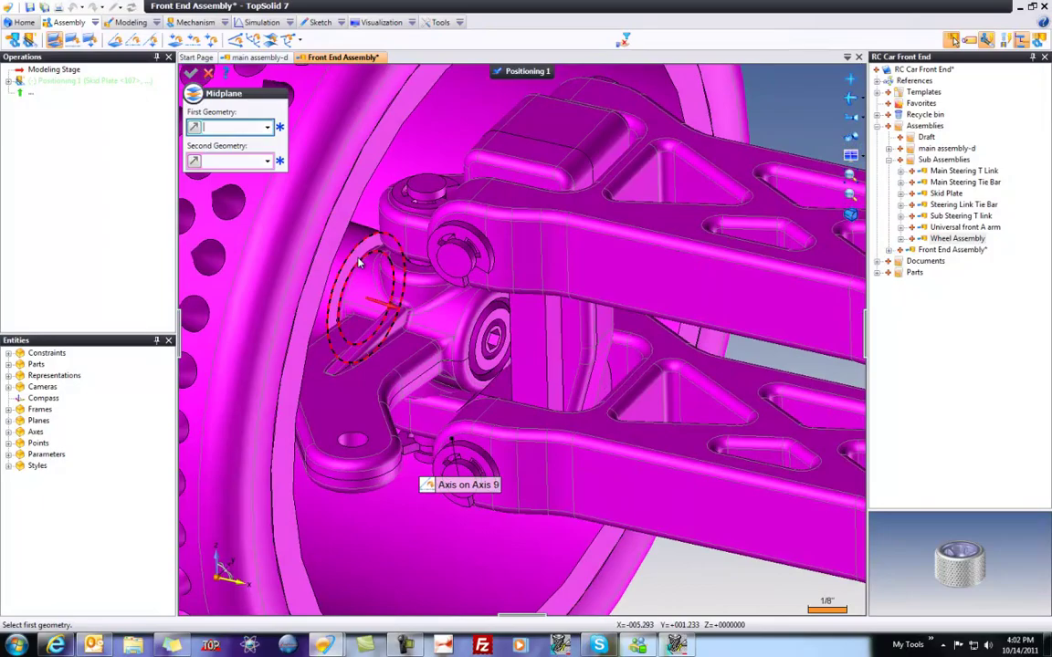
{"action": "middle_click_drag", "start_coordinate": [359, 262], "coordinate": [490, 200]}
{"action": "left_click", "coordinate": [491, 202]}
{"action": "middle_click_drag", "start_coordinate": [471, 351], "coordinate": [461, 370]}
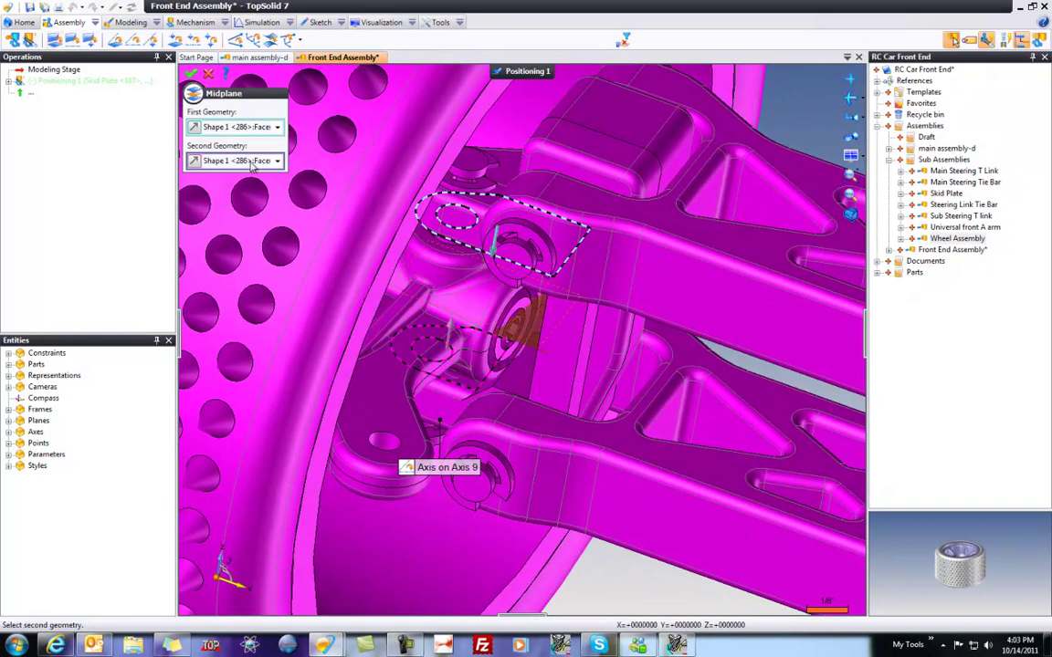
{"action": "left_click", "coordinate": [191, 76]}
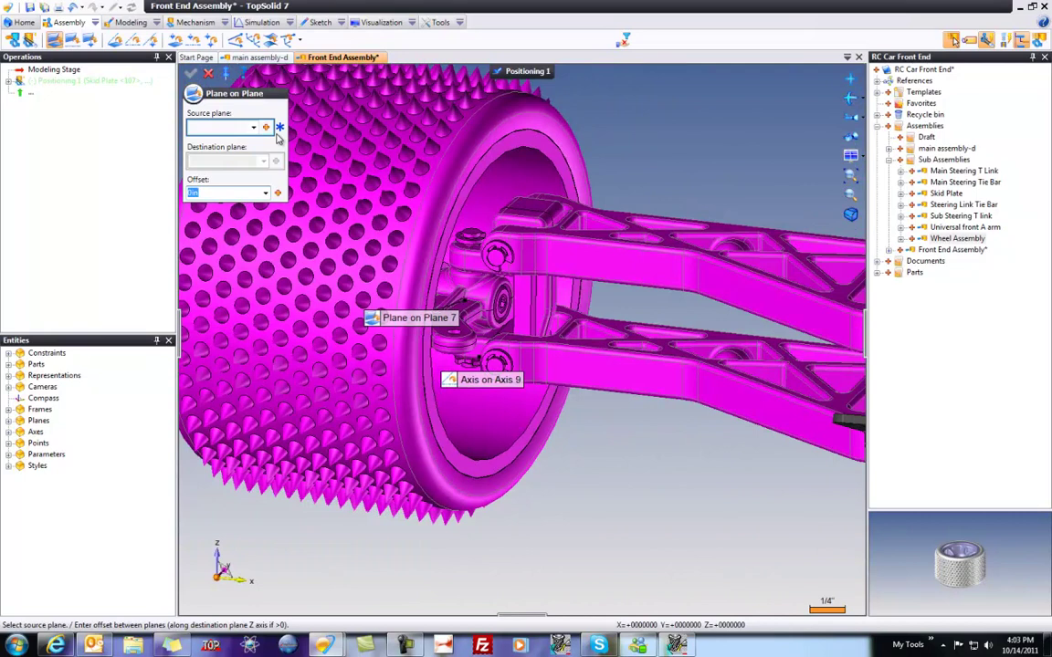
{"action": "left_click", "coordinate": [208, 74]}
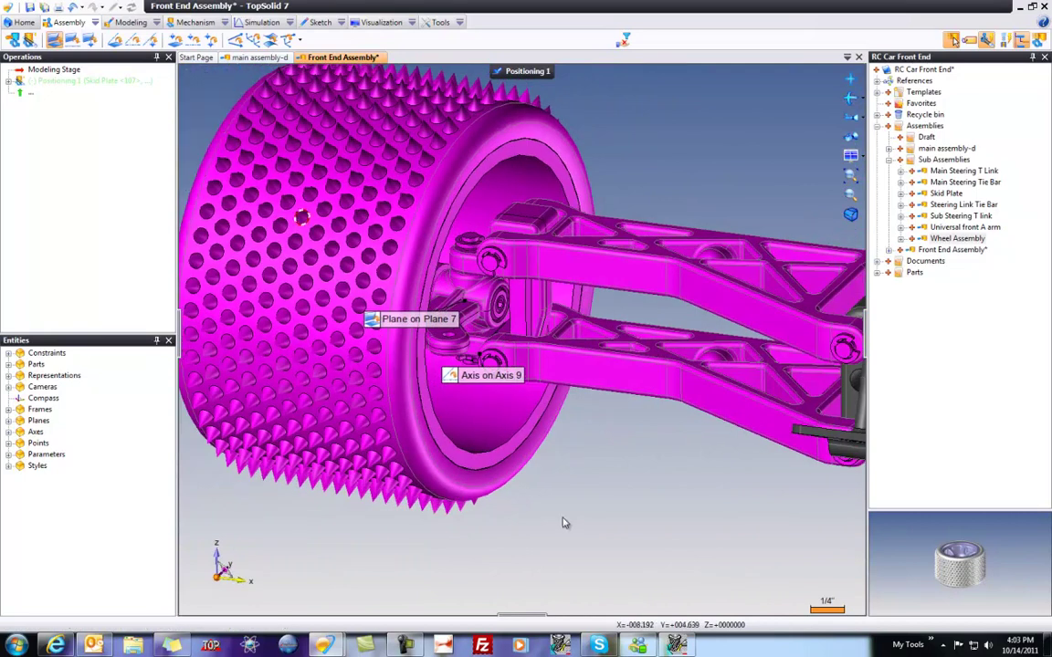
Step: Finish the positioning and move the lower A arm to check how the linkage carries the wheel
{"action": "left_click", "coordinate": [518, 78]}
{"action": "middle_click_drag", "start_coordinate": [629, 485], "coordinate": [559, 487]}
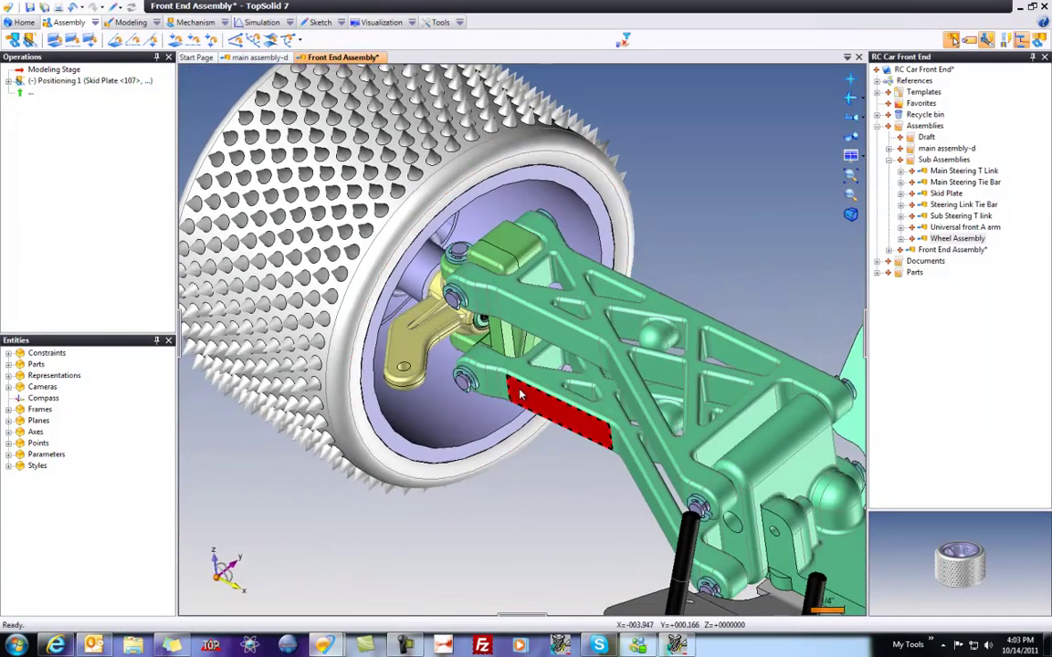
{"action": "left_click_drag", "start_coordinate": [518, 393], "coordinate": [518, 337]}
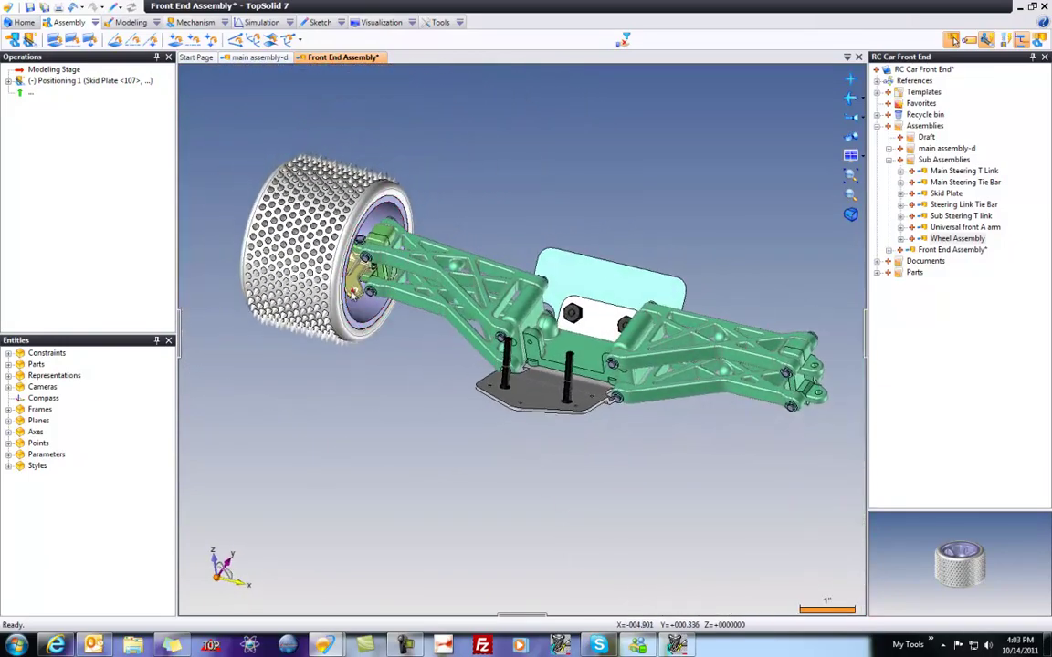
Step: Copy the wheel assembly beside the opposite A arms and constrain its knuckle pin to the right steering link's pin hole
{"action": "left_click_drag", "start_coordinate": [356, 293], "coordinate": [694, 525], "text": "ctrl"}
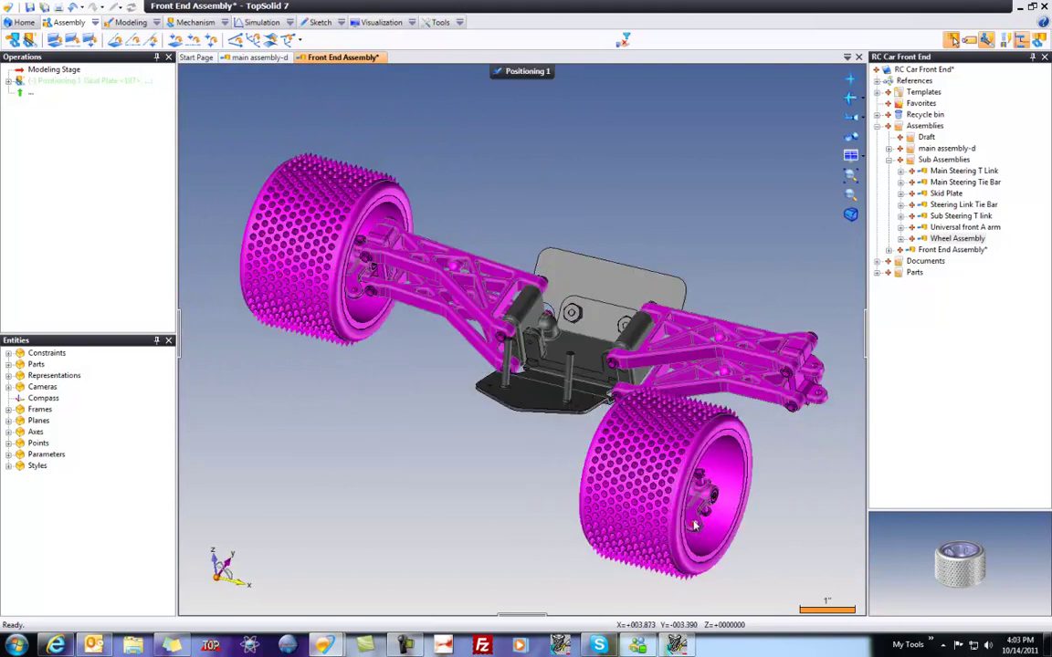
{"action": "left_click", "coordinate": [33, 41]}
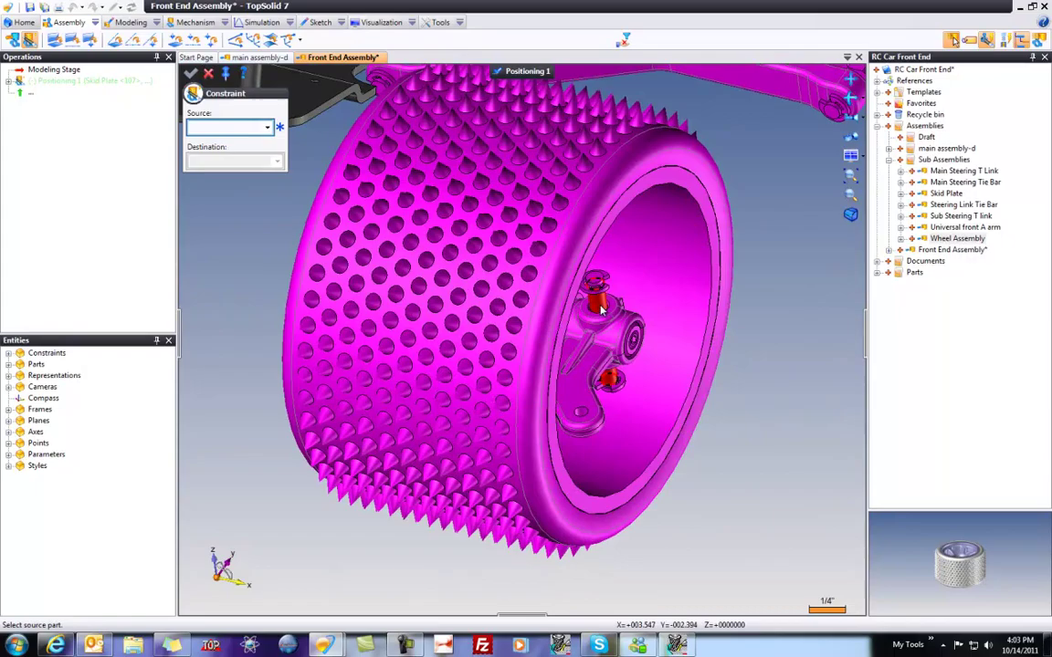
{"action": "left_click", "coordinate": [600, 311]}
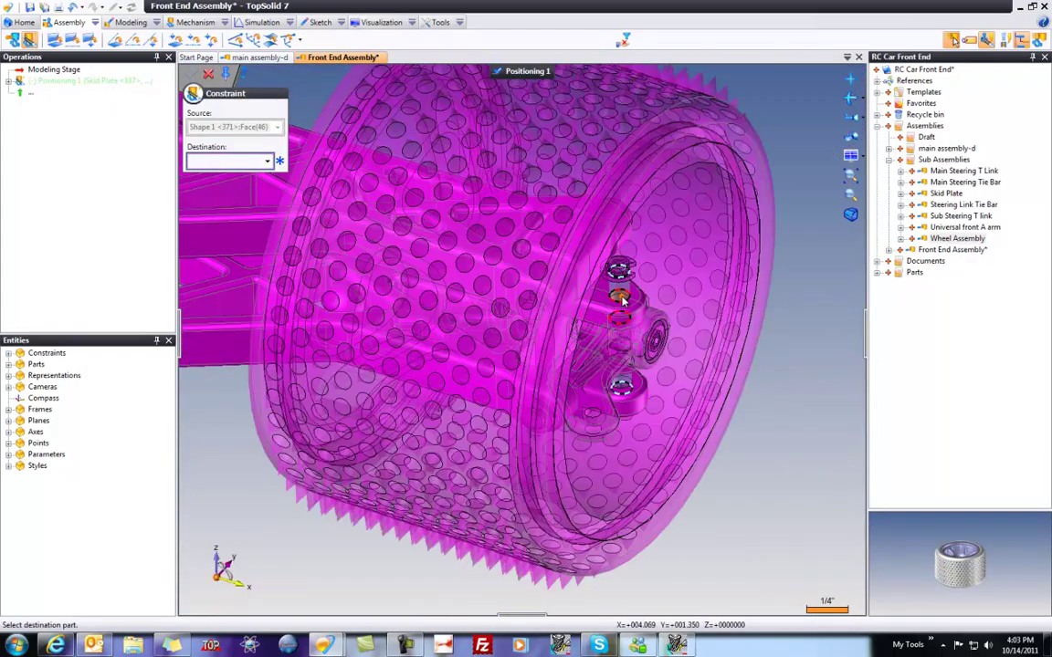
{"action": "left_click", "coordinate": [620, 298]}
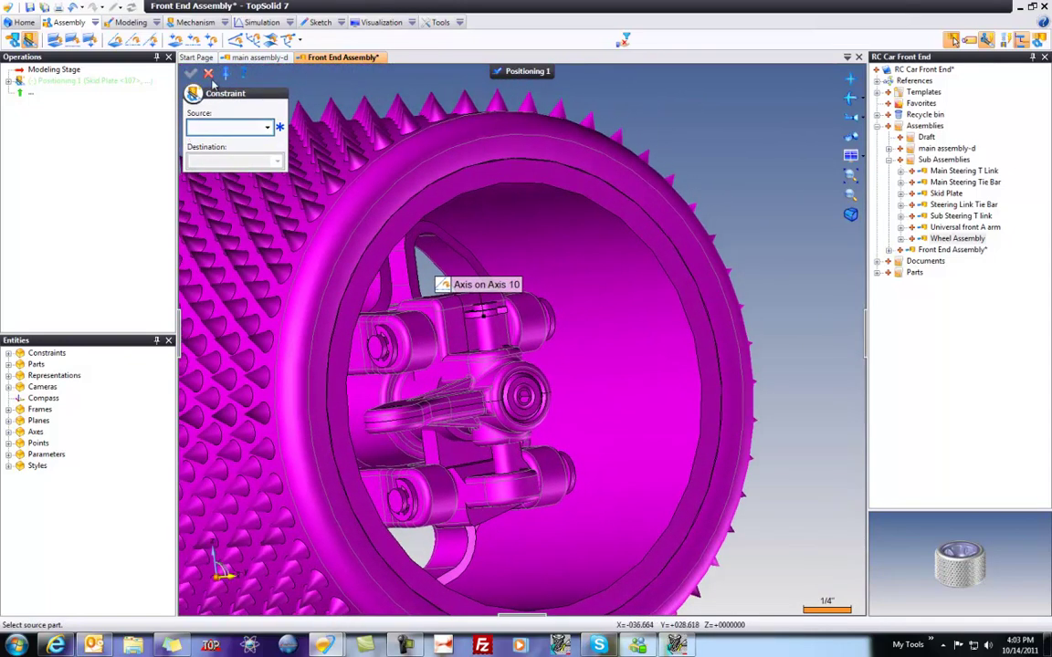
{"action": "left_click", "coordinate": [208, 75]}
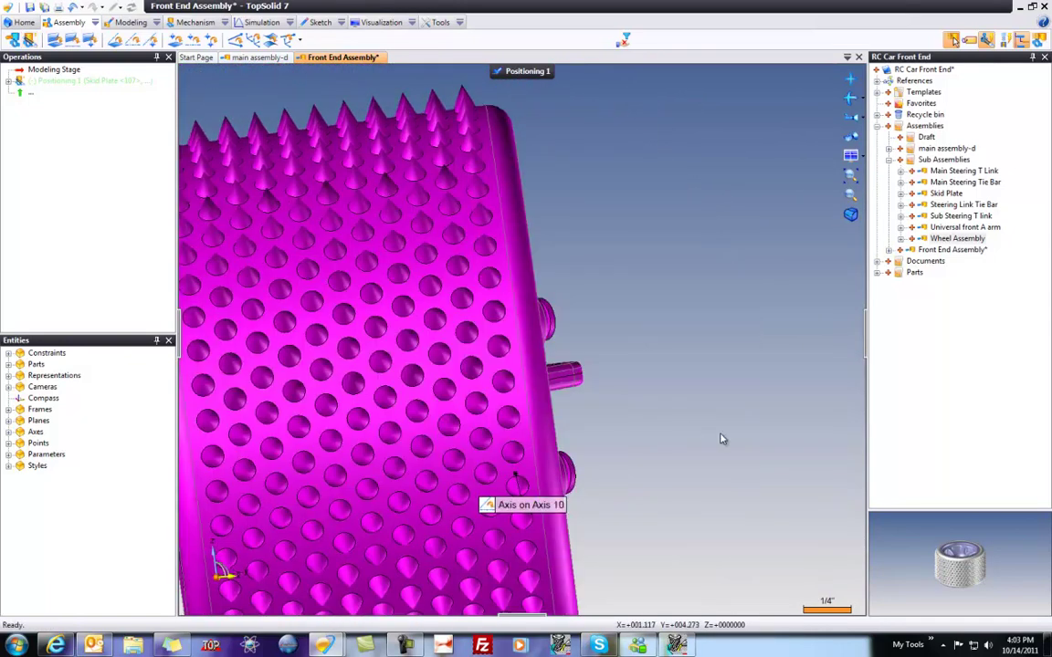
Step: Swing the second wheel assembly around its pin so its tire sits outboard and the hub opening faces the A arms
{"action": "scroll", "coordinate": [721, 439], "scroll_direction": "down", "scroll_amount": 3}
{"action": "middle_click_drag", "start_coordinate": [721, 440], "coordinate": [699, 477]}
{"action": "left_click_drag", "start_coordinate": [597, 493], "coordinate": [844, 506]}
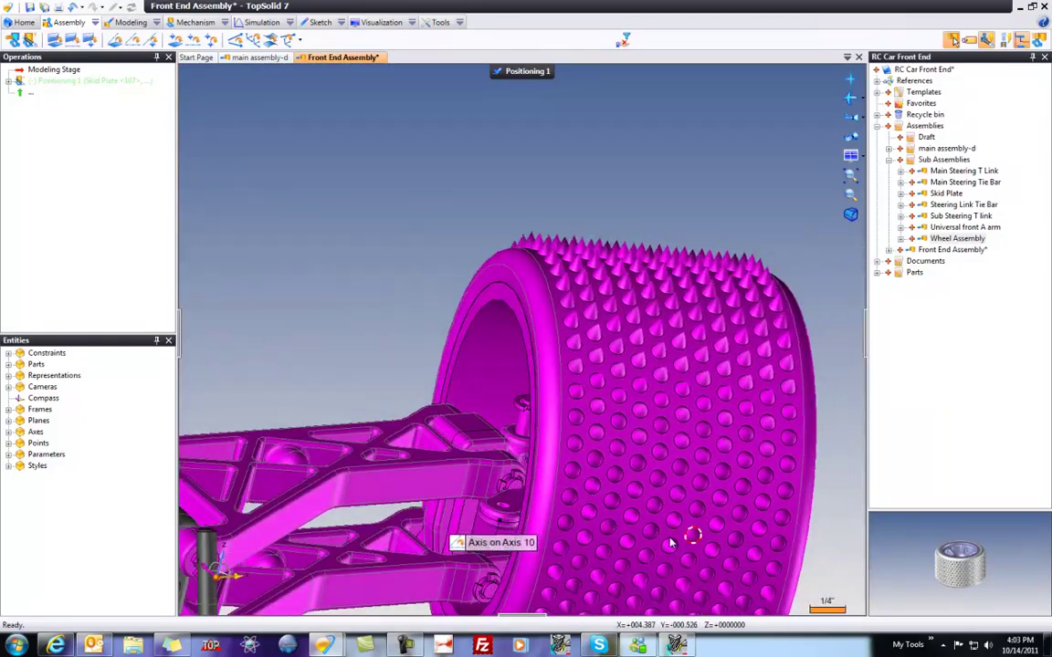
{"action": "left_click_drag", "start_coordinate": [530, 430], "coordinate": [581, 548]}
{"action": "middle_click_drag", "start_coordinate": [617, 457], "coordinate": [499, 294]}
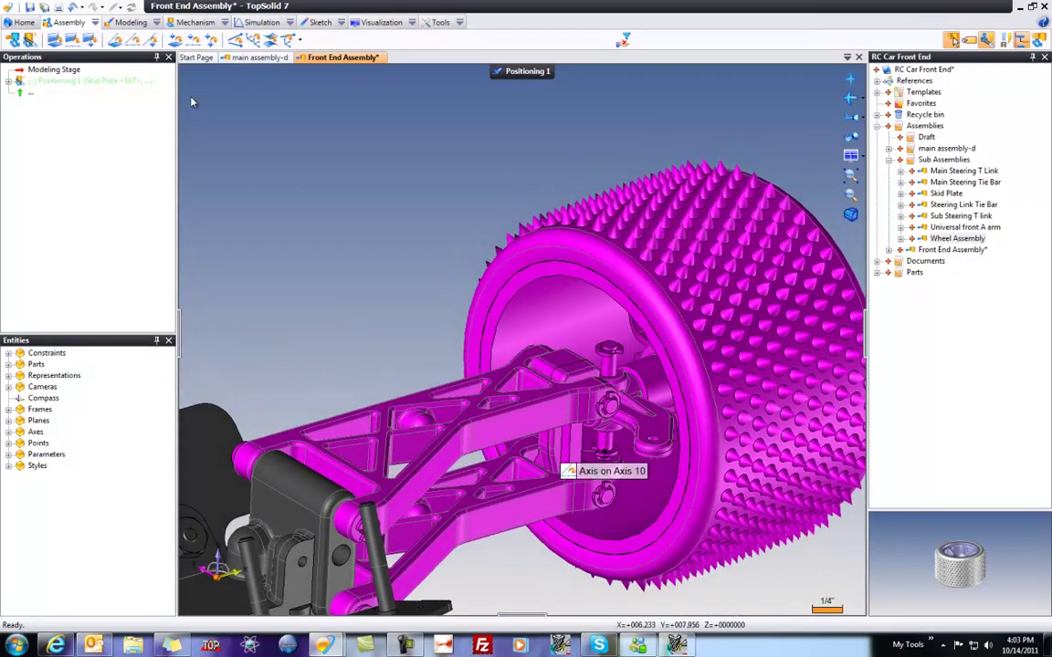
Step: Start a Plane on Plane constraint with its source midplane between the two flanged ends of the second wheel's knuckle
{"action": "left_click", "coordinate": [53, 40]}
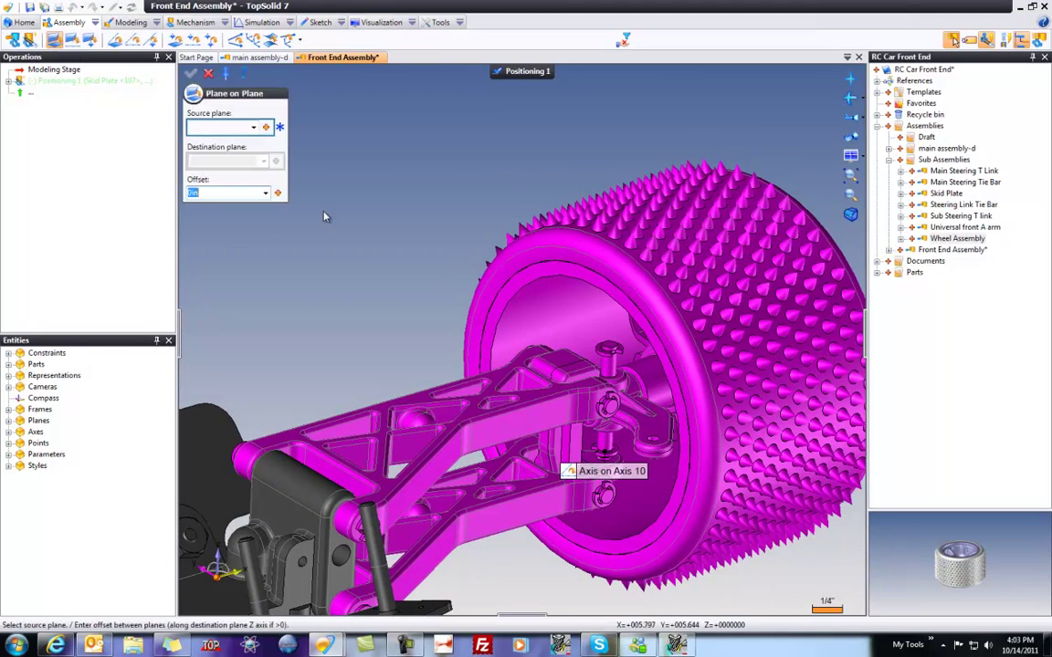
{"action": "left_click", "coordinate": [265, 128]}
{"action": "left_click", "coordinate": [294, 148]}
{"action": "scroll", "coordinate": [603, 350], "scroll_direction": "up", "scroll_amount": 5}
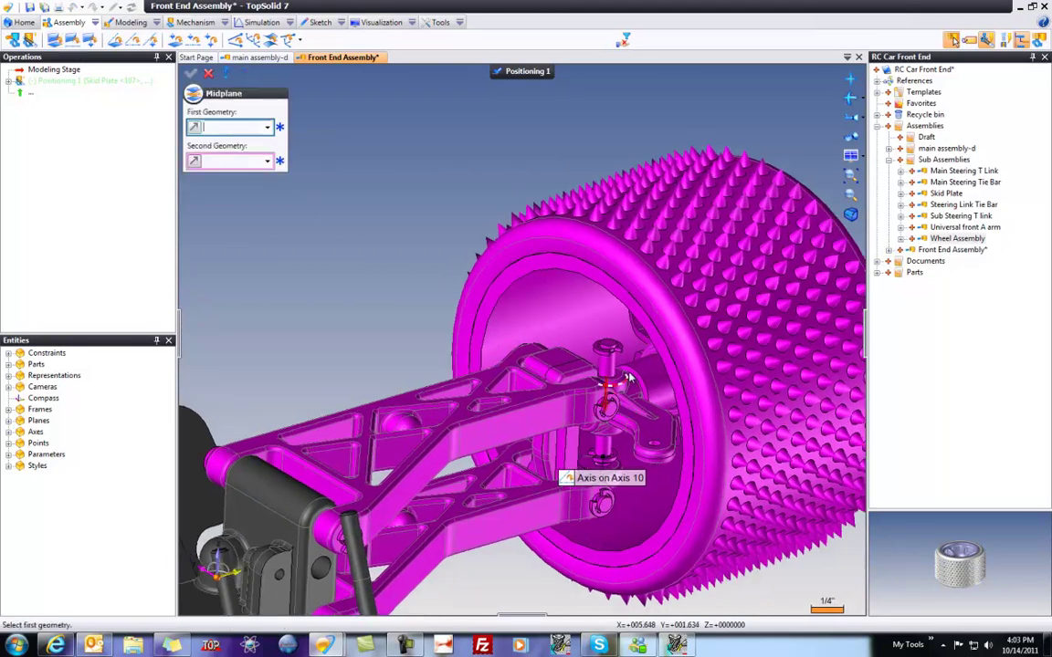
{"action": "left_click", "coordinate": [550, 293]}
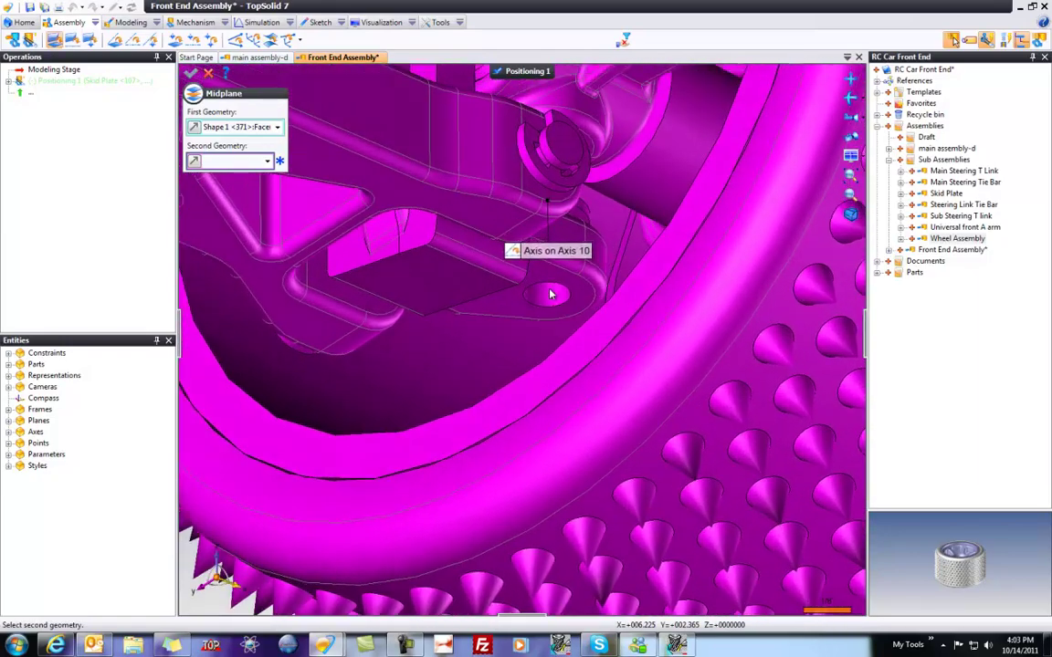
{"action": "middle_click_drag", "start_coordinate": [551, 294], "coordinate": [635, 387]}
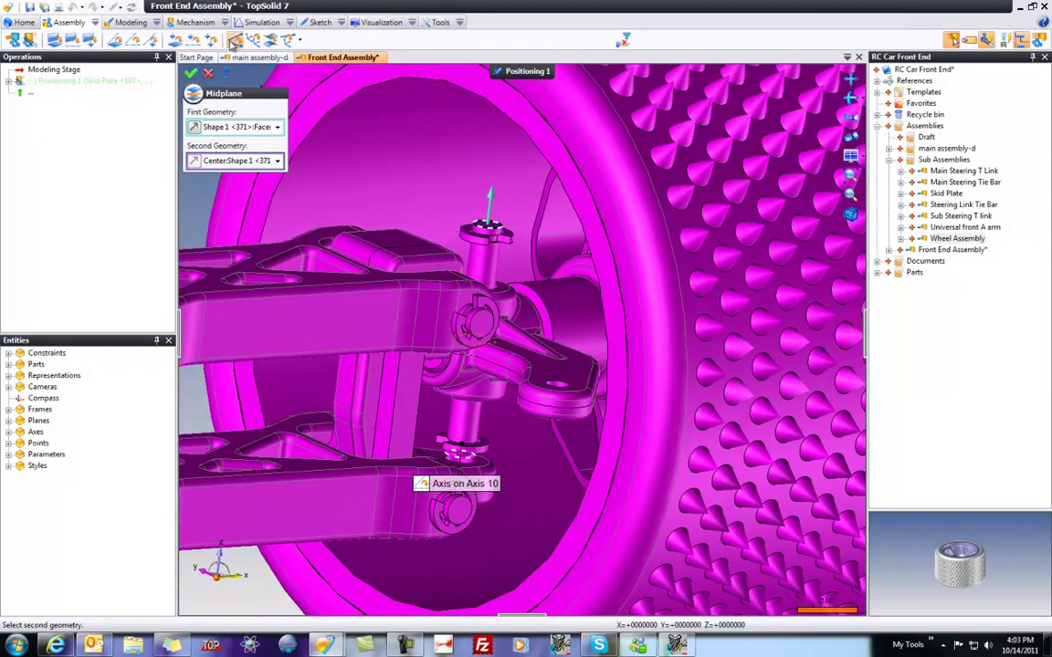
{"action": "left_click", "coordinate": [191, 75]}
Step: Set the destination to the midplane between the right steering link's two lugs, centring the second wheel assembly at 0in offset
{"action": "left_click", "coordinate": [267, 163]}
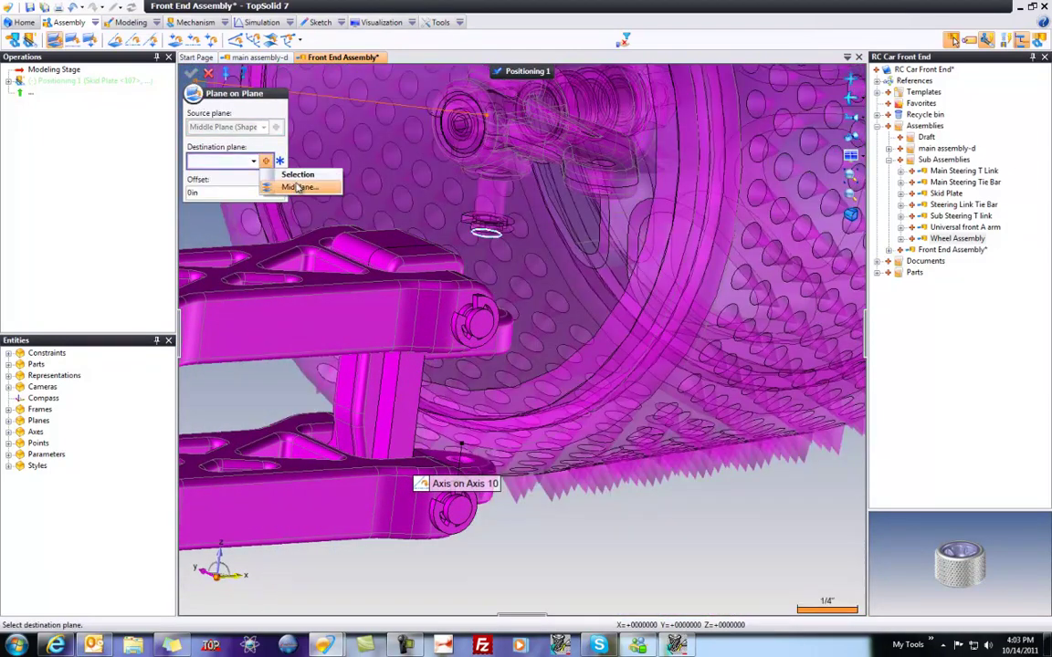
{"action": "left_click", "coordinate": [297, 188]}
{"action": "middle_click_drag", "start_coordinate": [361, 245], "coordinate": [417, 330]}
{"action": "left_click", "coordinate": [416, 501]}
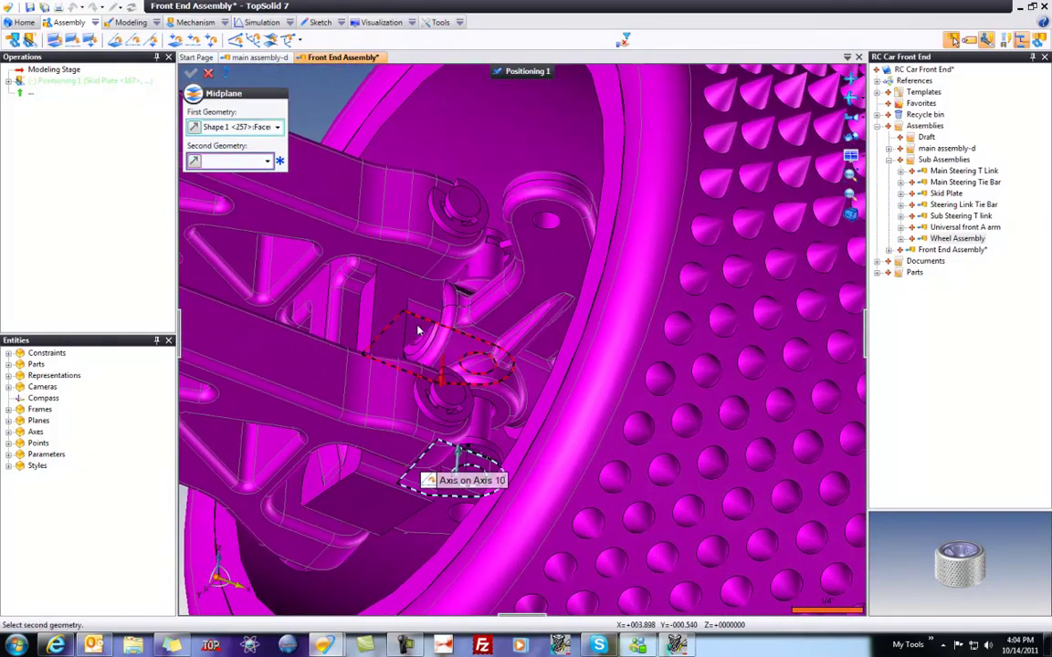
{"action": "left_click", "coordinate": [411, 328]}
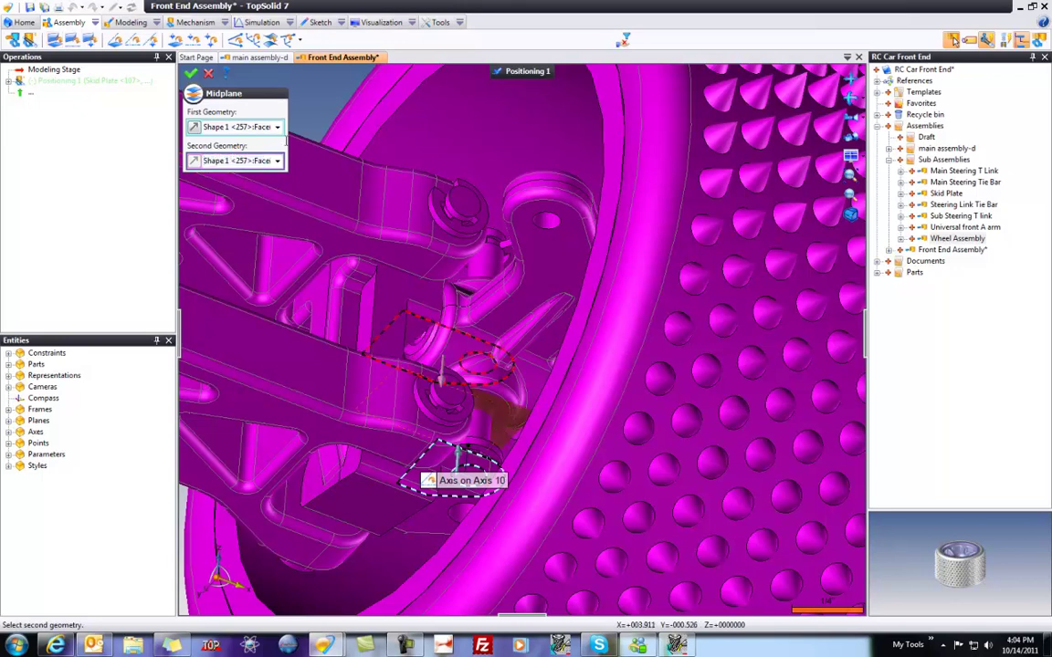
{"action": "left_click", "coordinate": [190, 73]}
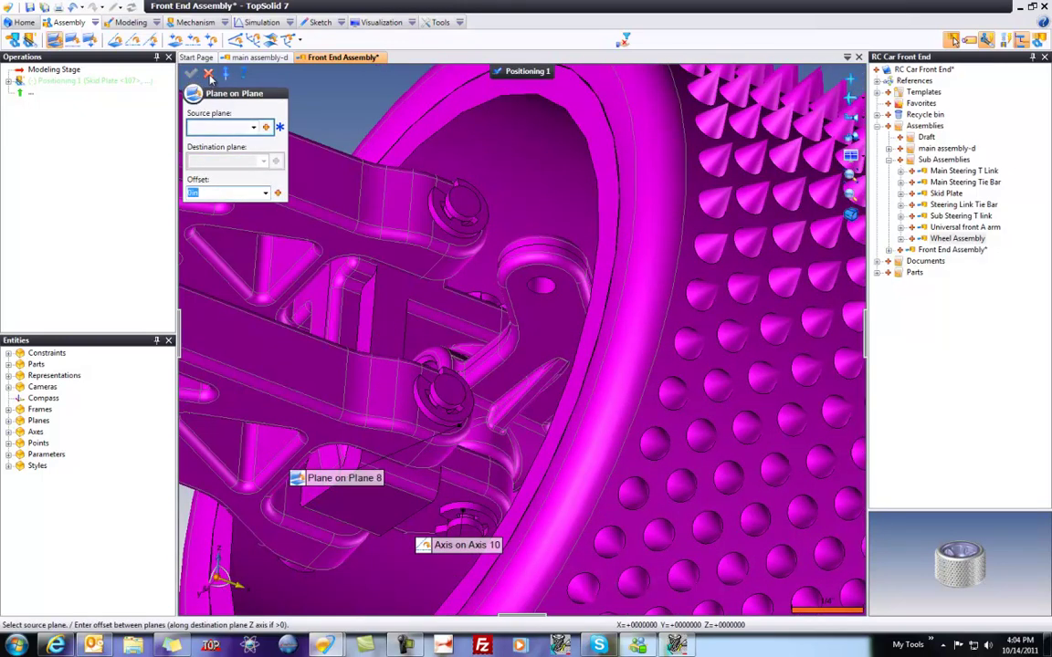
{"action": "left_click", "coordinate": [208, 73]}
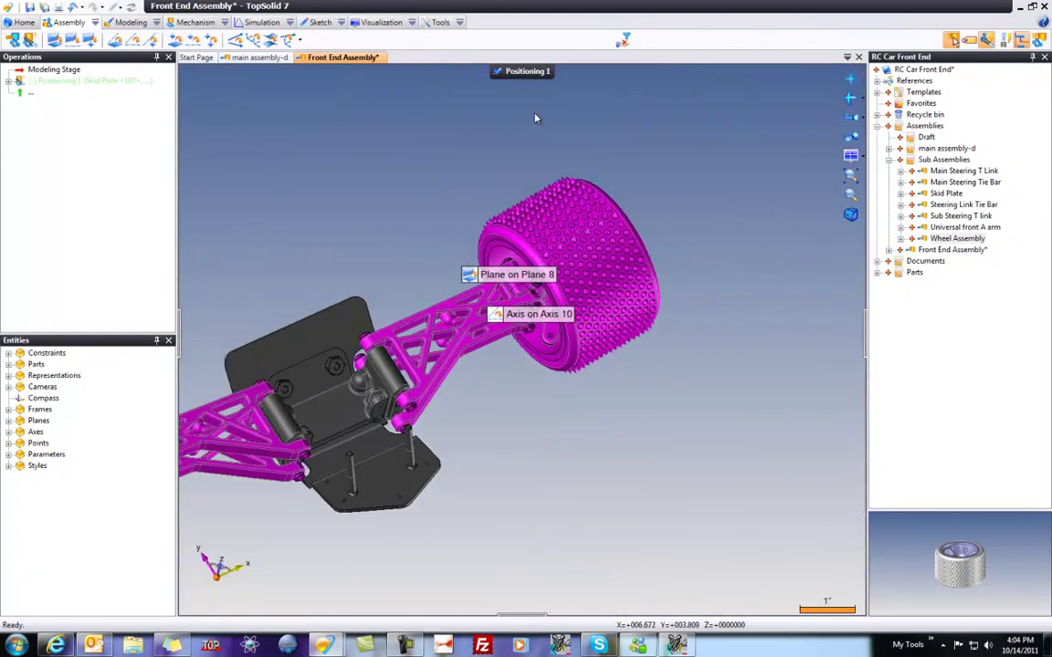
Step: Finish the positioning and move the A arms on both sides to check how they carry the wheels
{"action": "left_click", "coordinate": [531, 74]}
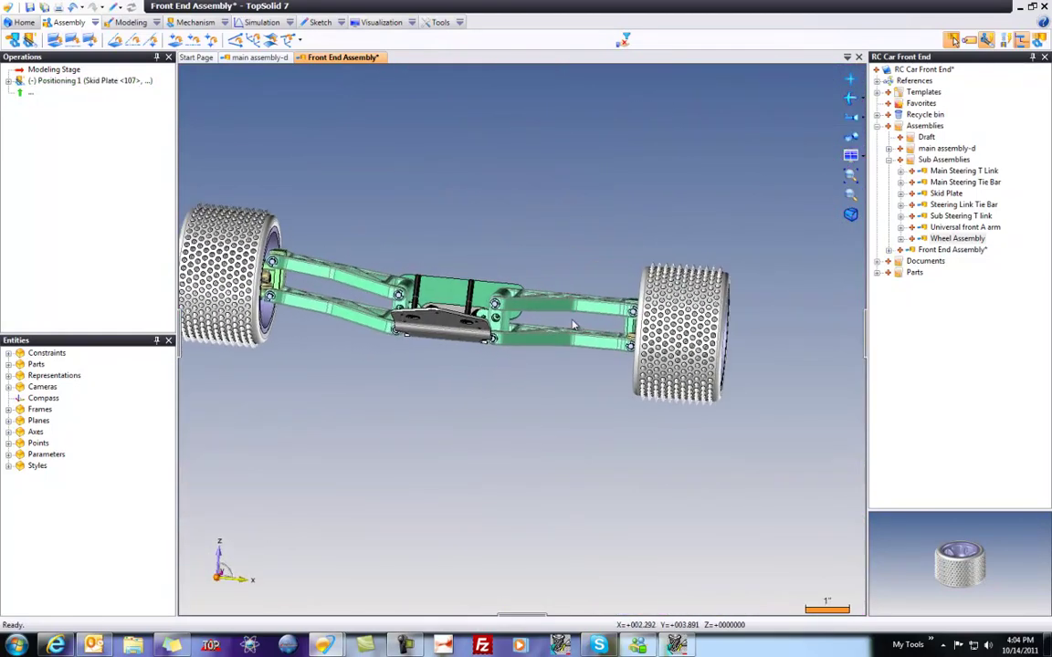
{"action": "middle_click_drag", "start_coordinate": [573, 325], "coordinate": [602, 317]}
{"action": "mouse_move", "coordinate": [618, 313]}
{"action": "left_mouse_down"}
{"action": "mouse_move", "coordinate": [625, 289]}
{"action": "mouse_move", "coordinate": [628, 314]}
{"action": "left_mouse_up"}
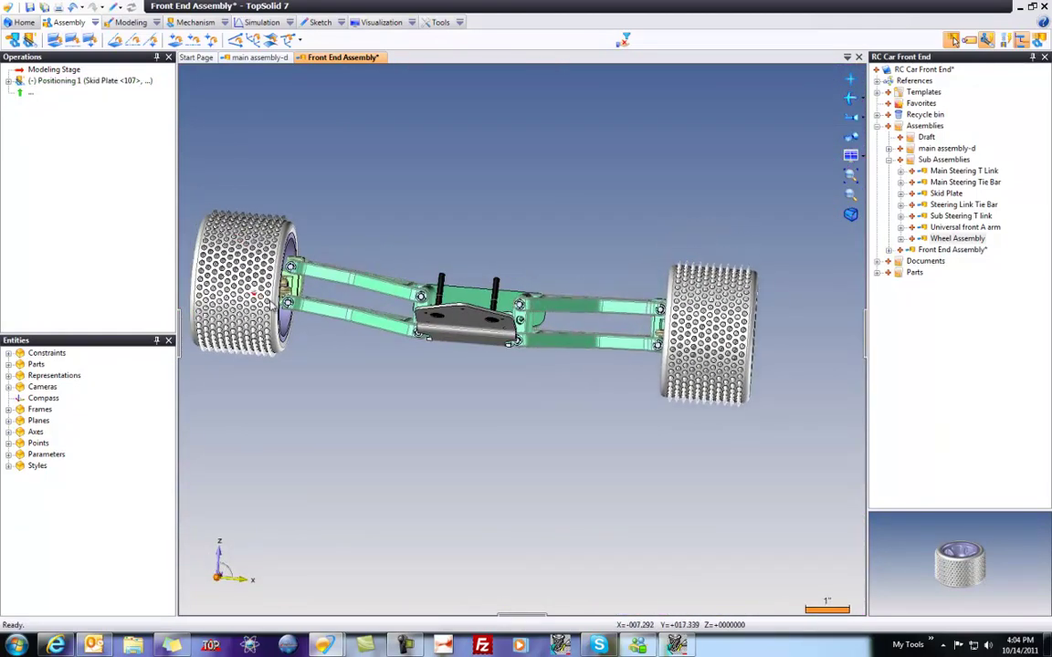
{"action": "mouse_move", "coordinate": [309, 311]}
{"action": "left_mouse_down"}
{"action": "mouse_move", "coordinate": [307, 331]}
{"action": "mouse_move", "coordinate": [306, 320]}
{"action": "left_mouse_up"}
{"action": "middle_click_drag", "start_coordinate": [383, 392], "coordinate": [641, 465]}
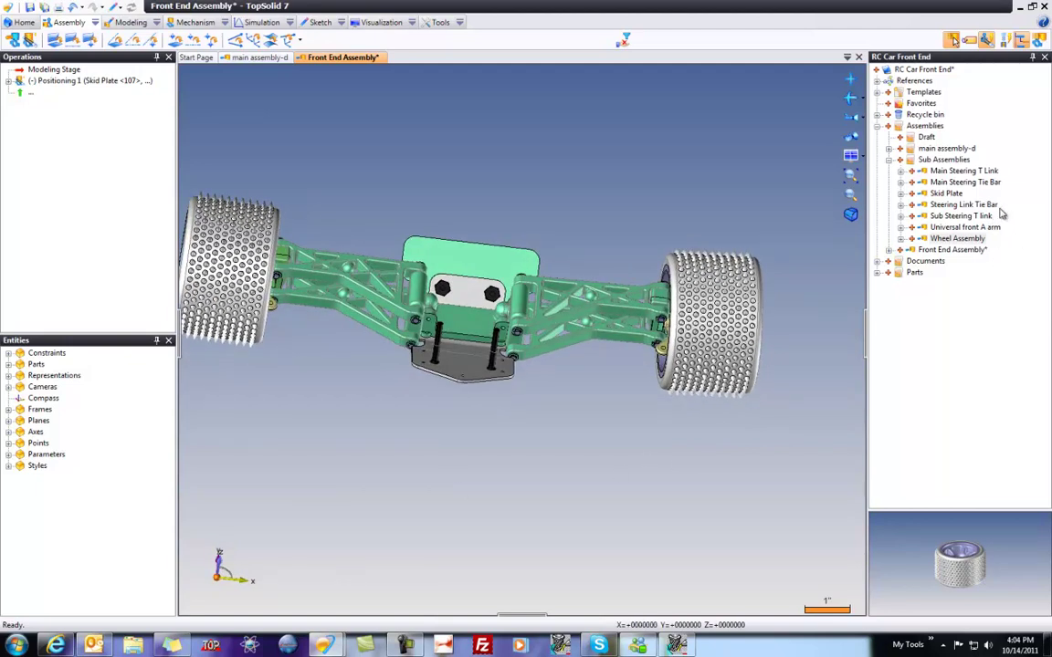
Step: Preview the steering sub-assemblies and insert the Main Steering T Link in front of the skid plate
{"action": "left_click", "coordinate": [990, 171]}
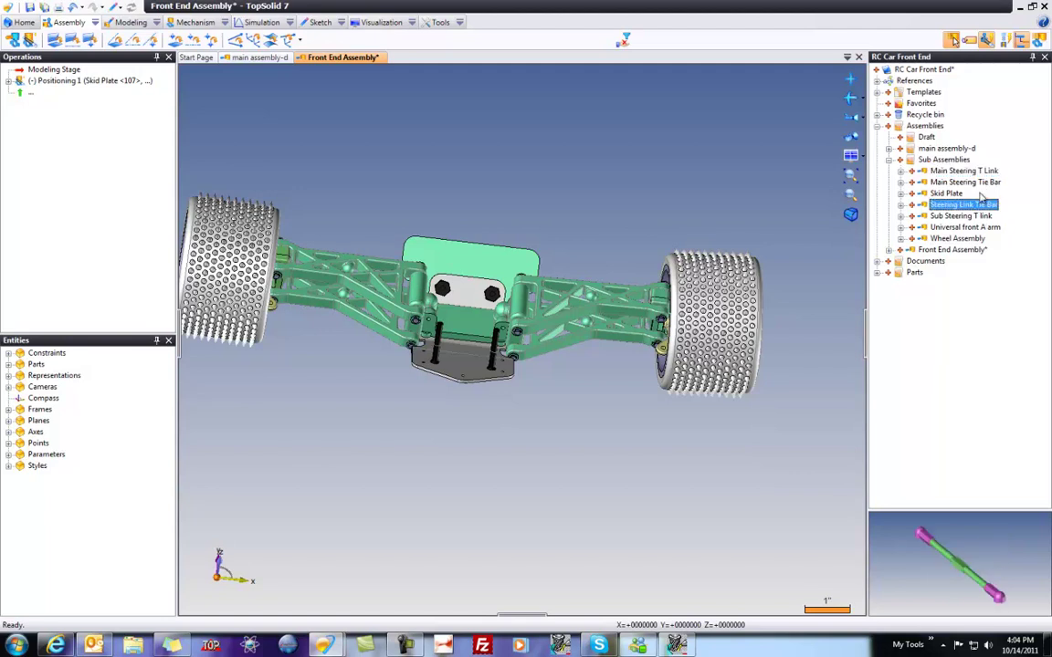
{"action": "left_click", "coordinate": [978, 183]}
{"action": "left_click", "coordinate": [977, 172]}
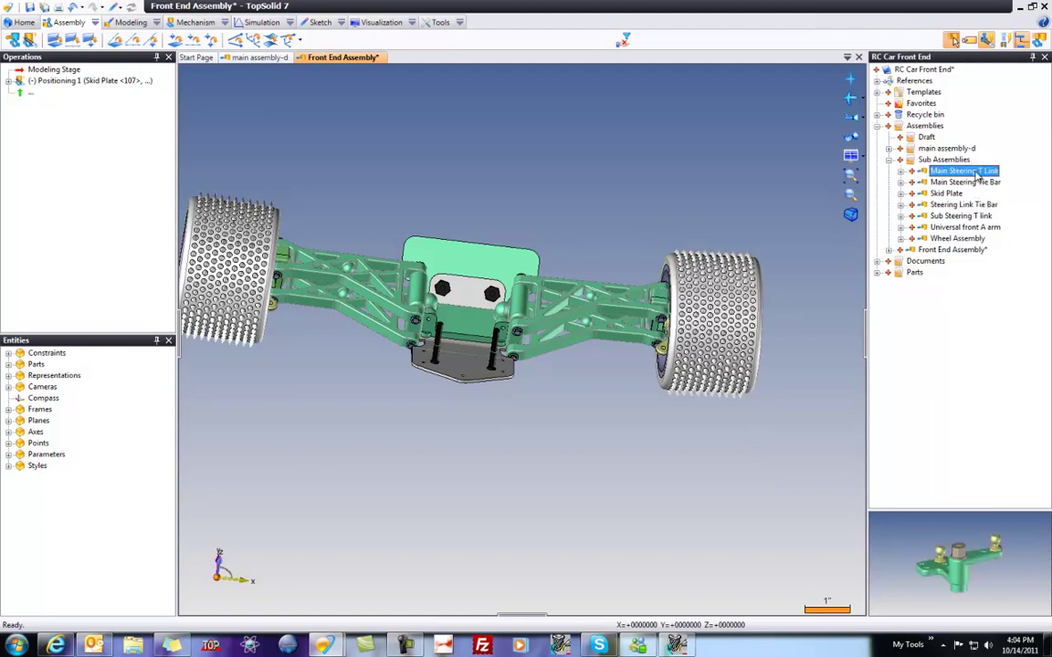
{"action": "left_click_drag", "start_coordinate": [516, 383], "coordinate": [423, 438]}
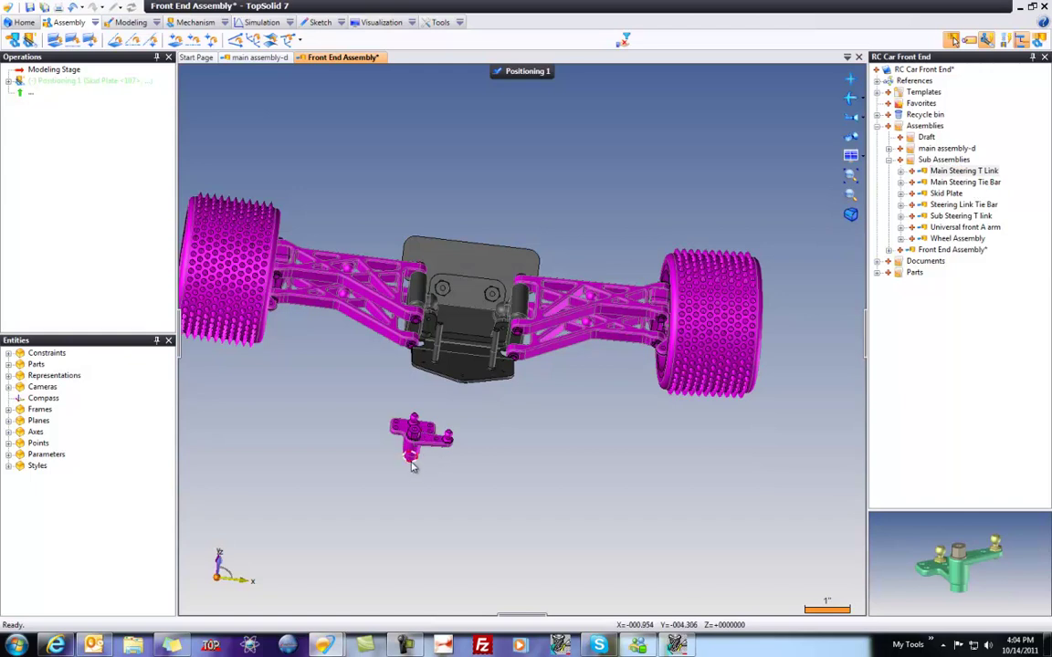
Step: Constrain the Main Steering T Link's barrel to the left post's axis and seat its base on the skid plate
{"action": "scroll", "coordinate": [410, 471], "scroll_direction": "up", "scroll_amount": 3}
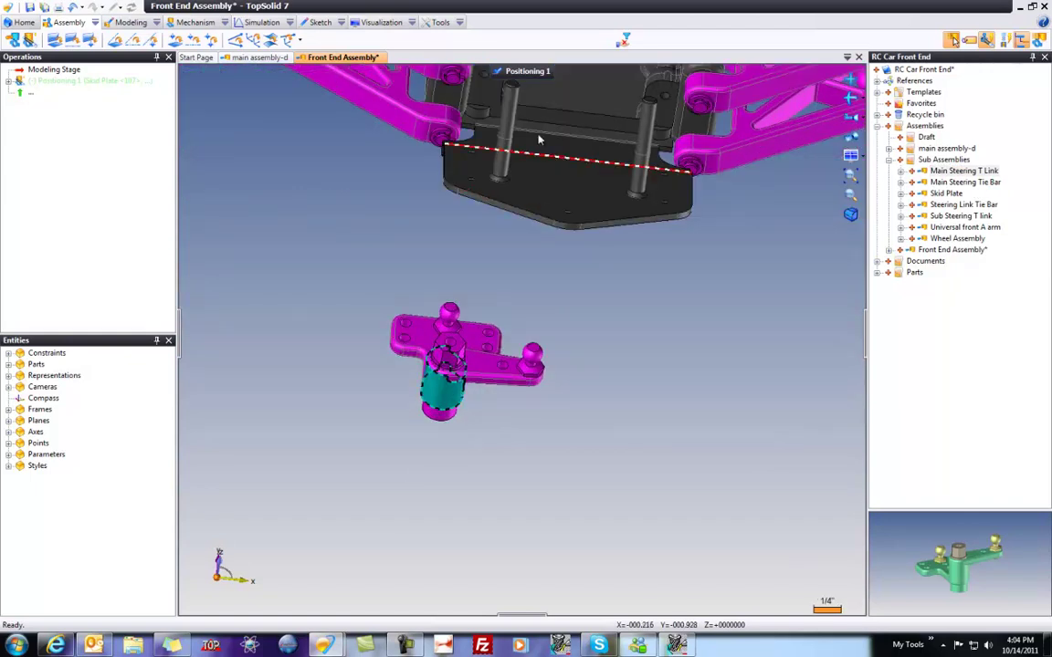
{"action": "left_click", "coordinate": [30, 42]}
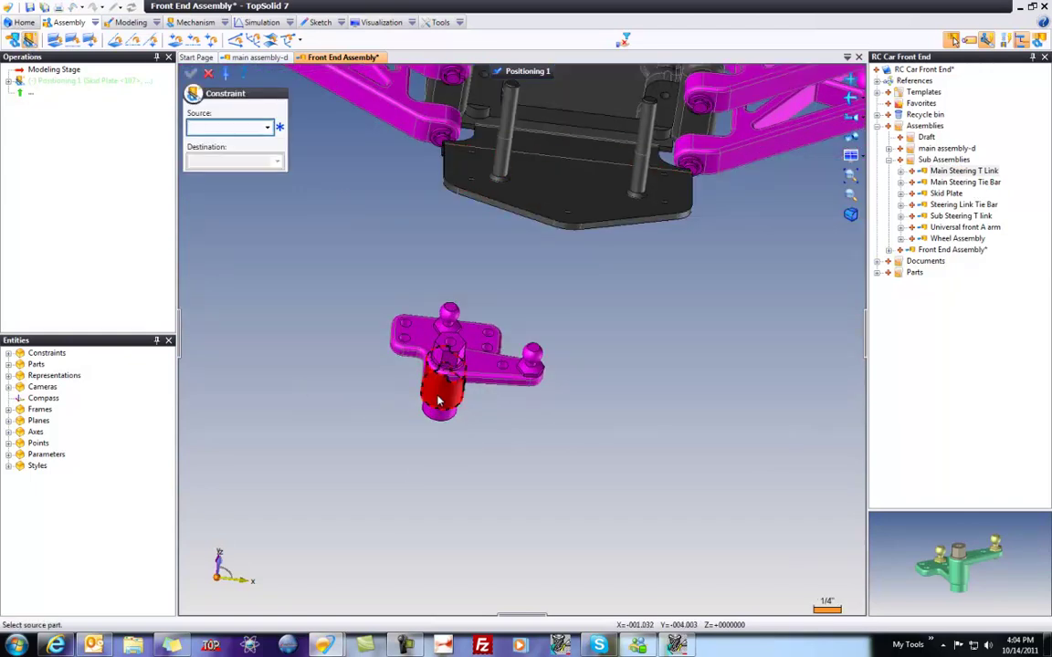
{"action": "mouse_move", "coordinate": [438, 402]}
{"action": "left_mouse_down"}
{"action": "mouse_move", "coordinate": [507, 149]}
{"action": "mouse_move", "coordinate": [516, 185]}
{"action": "mouse_move", "coordinate": [495, 175]}
{"action": "left_mouse_up"}
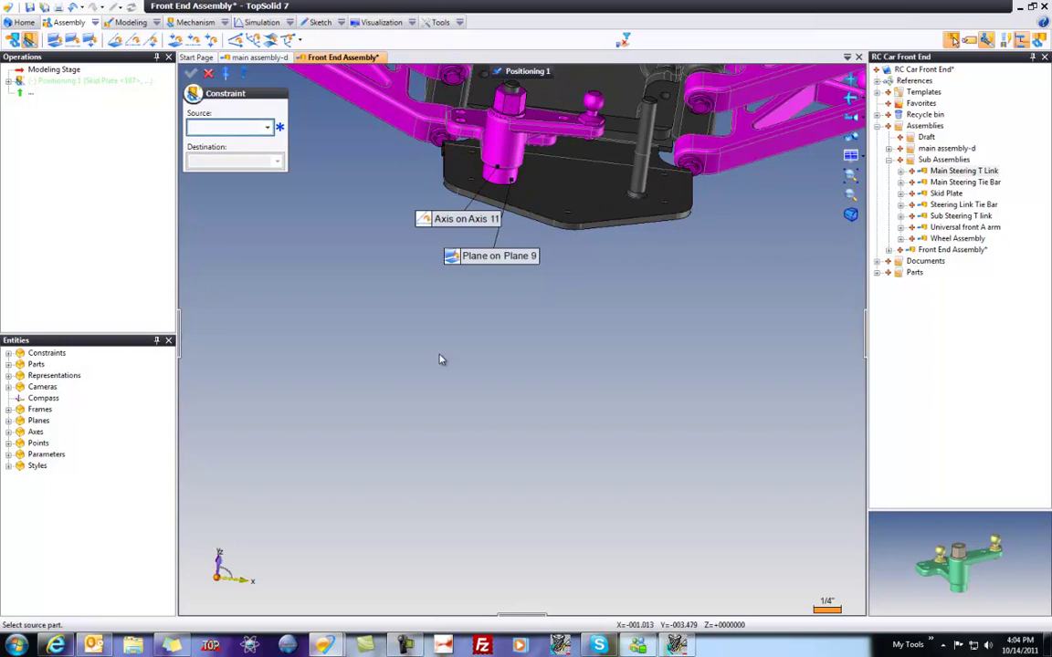
{"action": "left_click", "coordinate": [208, 74]}
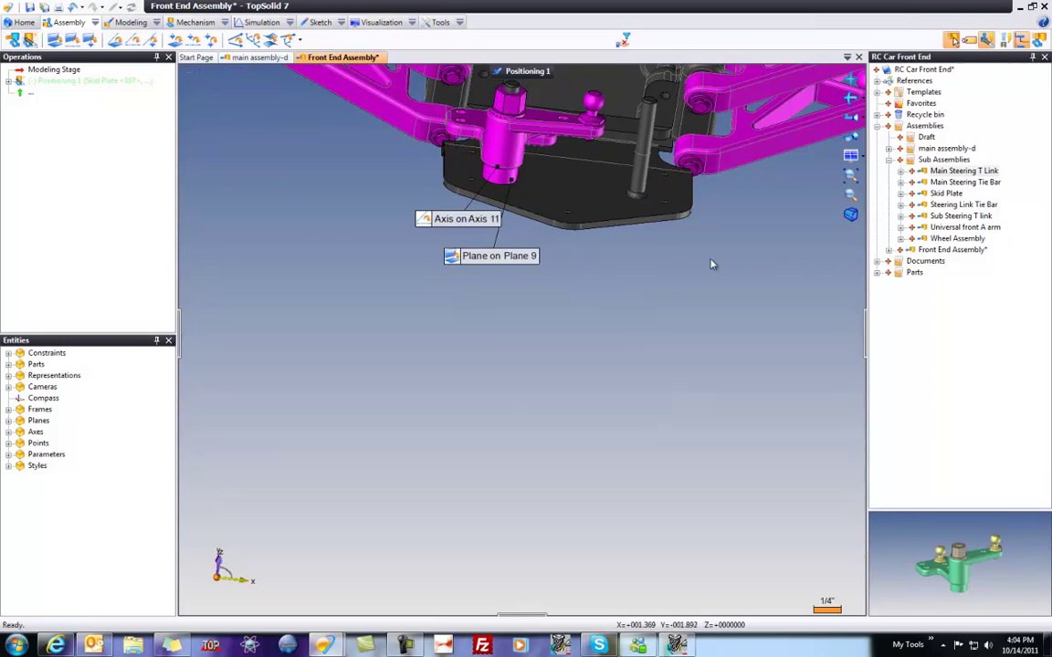
Step: Insert the Sub Steering T link beside the skid plate and align its barrel with the right post's axis
{"action": "left_click", "coordinate": [964, 216]}
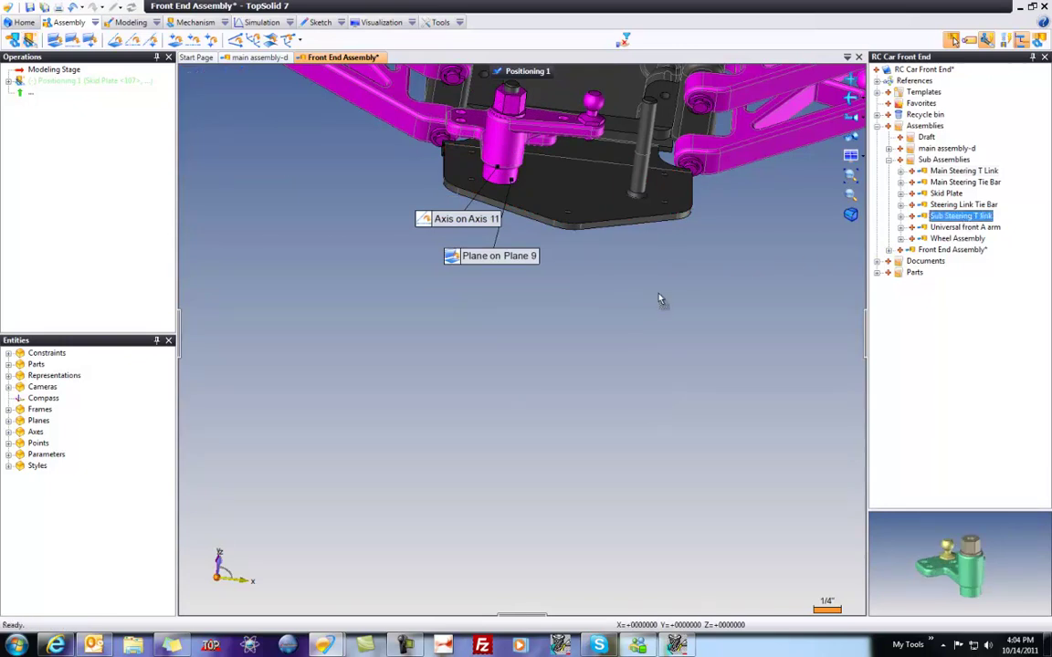
{"action": "left_click_drag", "start_coordinate": [661, 299], "coordinate": [632, 302]}
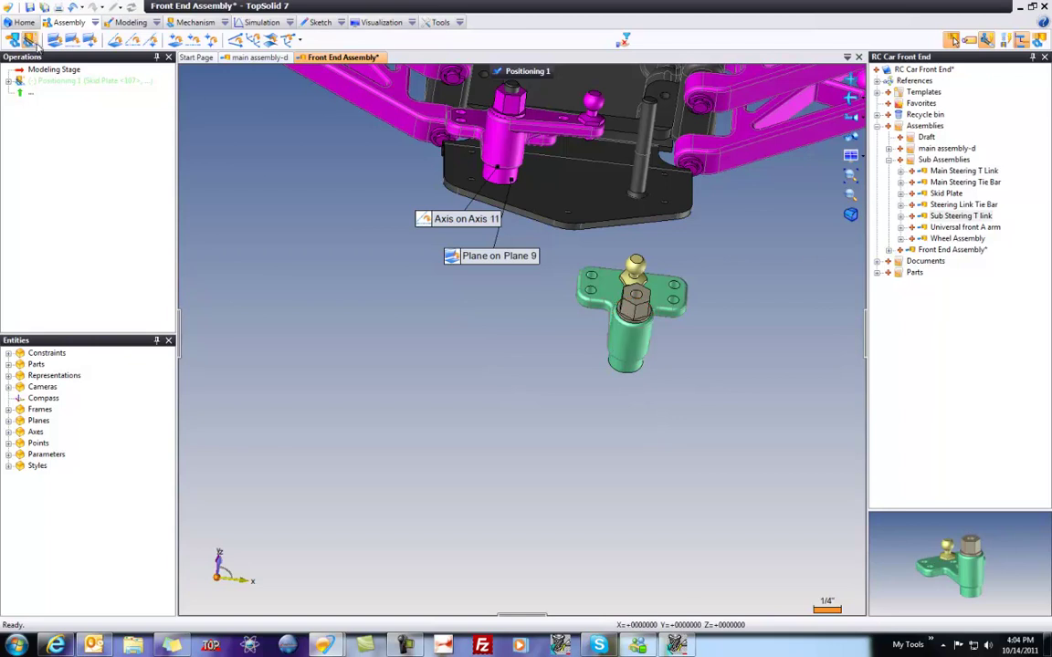
{"action": "left_click", "coordinate": [31, 40]}
{"action": "left_click", "coordinate": [637, 335]}
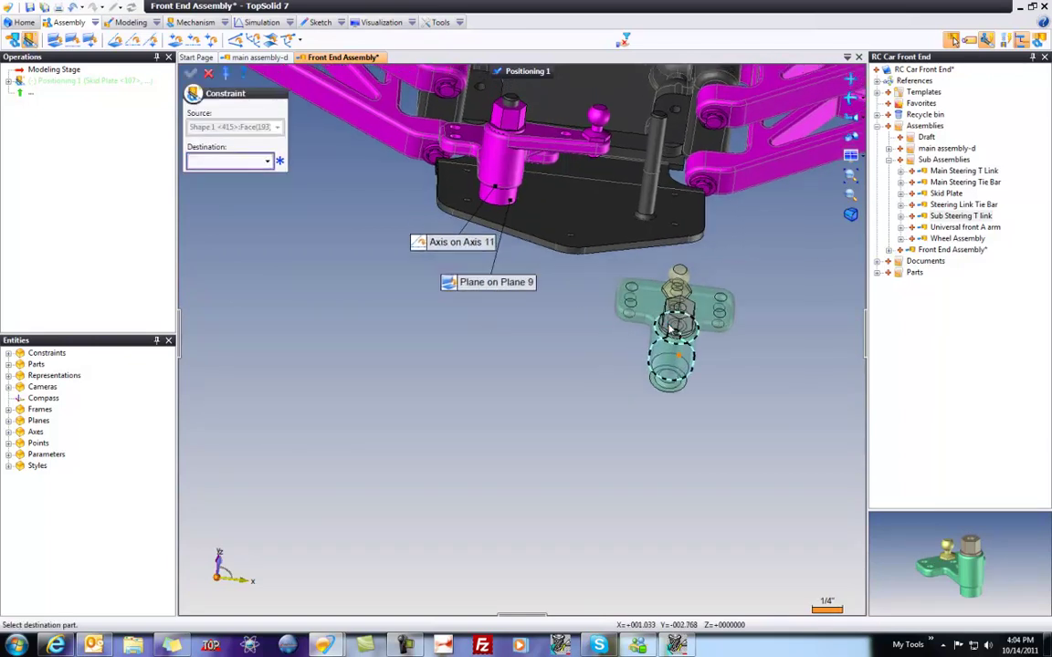
{"action": "left_click", "coordinate": [650, 249]}
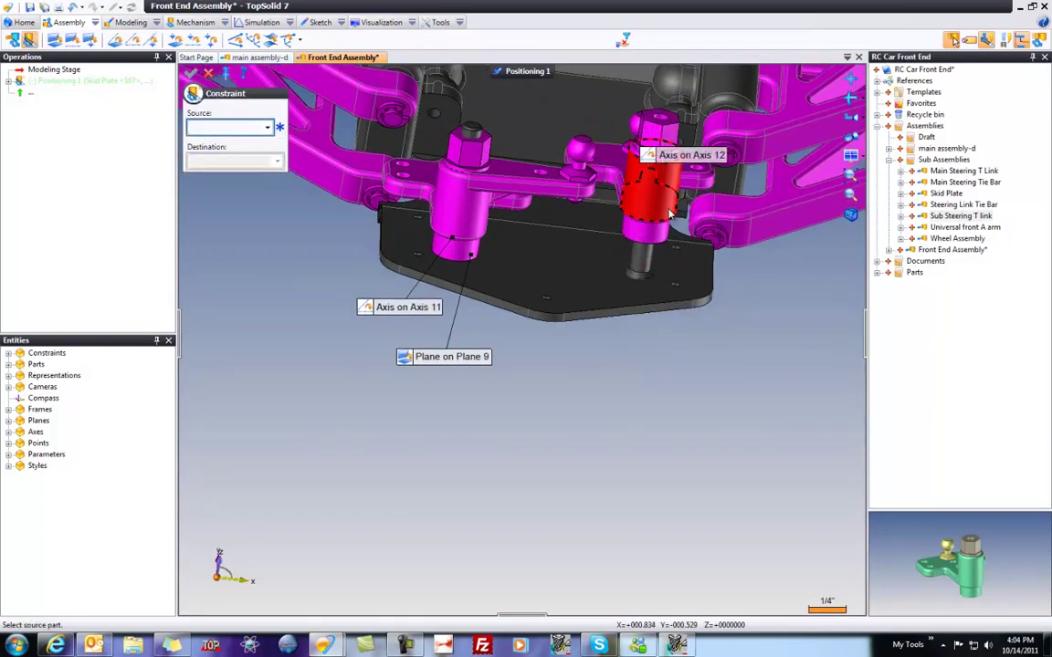
Step: Seat the Sub Steering T link's bottom face on the skid plate and end the constraint command
{"action": "left_click", "coordinate": [634, 268]}
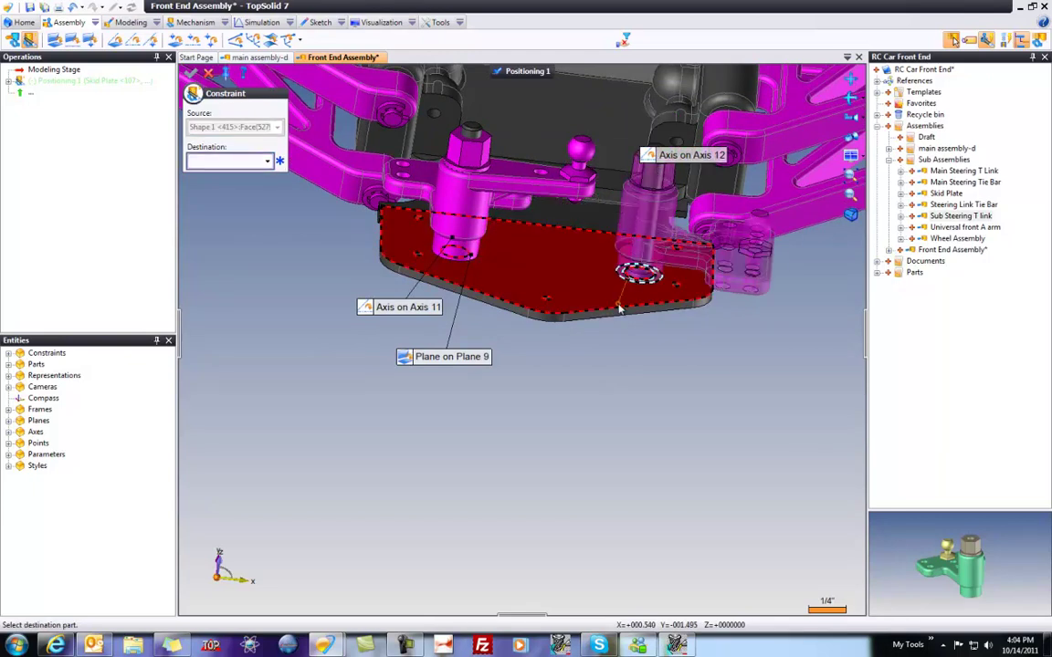
{"action": "left_click", "coordinate": [663, 299]}
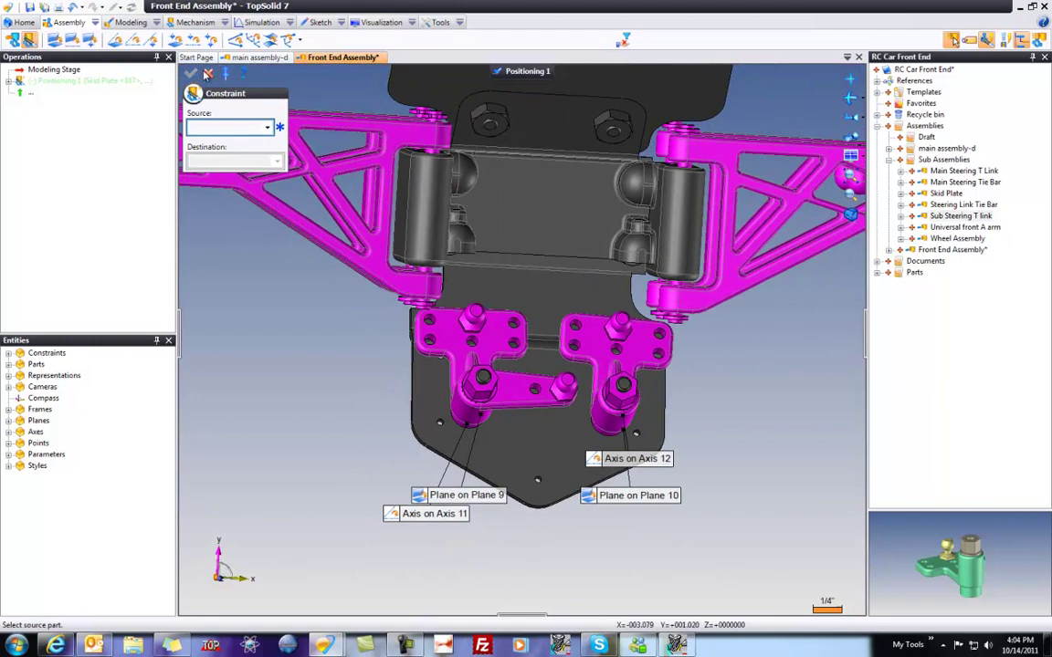
{"action": "left_click", "coordinate": [208, 75]}
Step: Insert the short spherical head bolt with washer from the Parts folder near the right wheel's knuckle
{"action": "scroll", "coordinate": [349, 398], "scroll_direction": "down", "scroll_amount": 4}
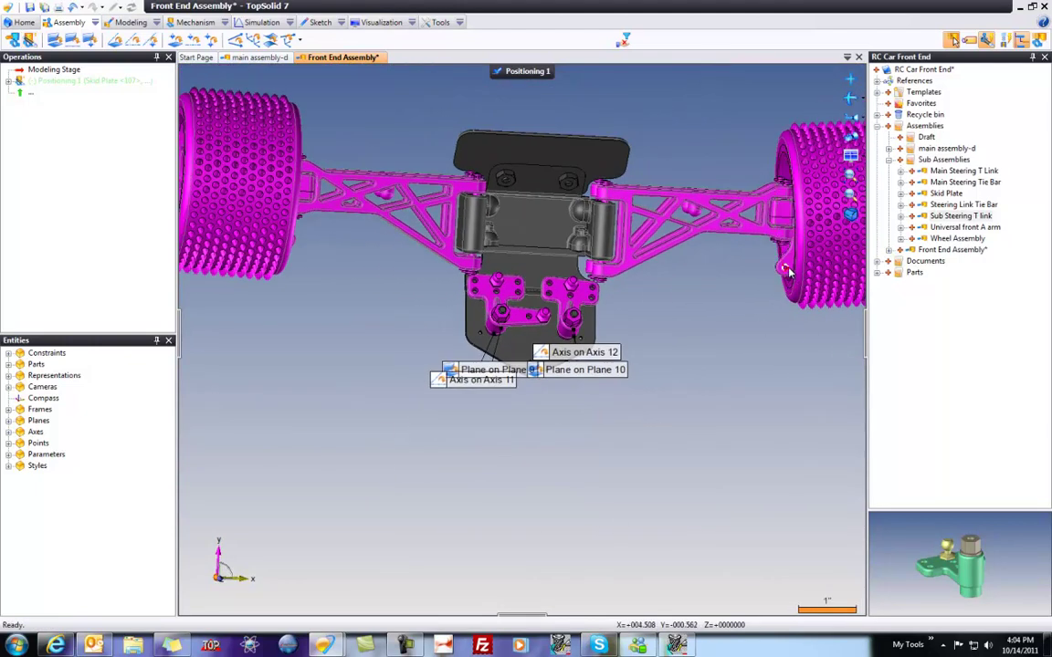
{"action": "left_click", "coordinate": [878, 273]}
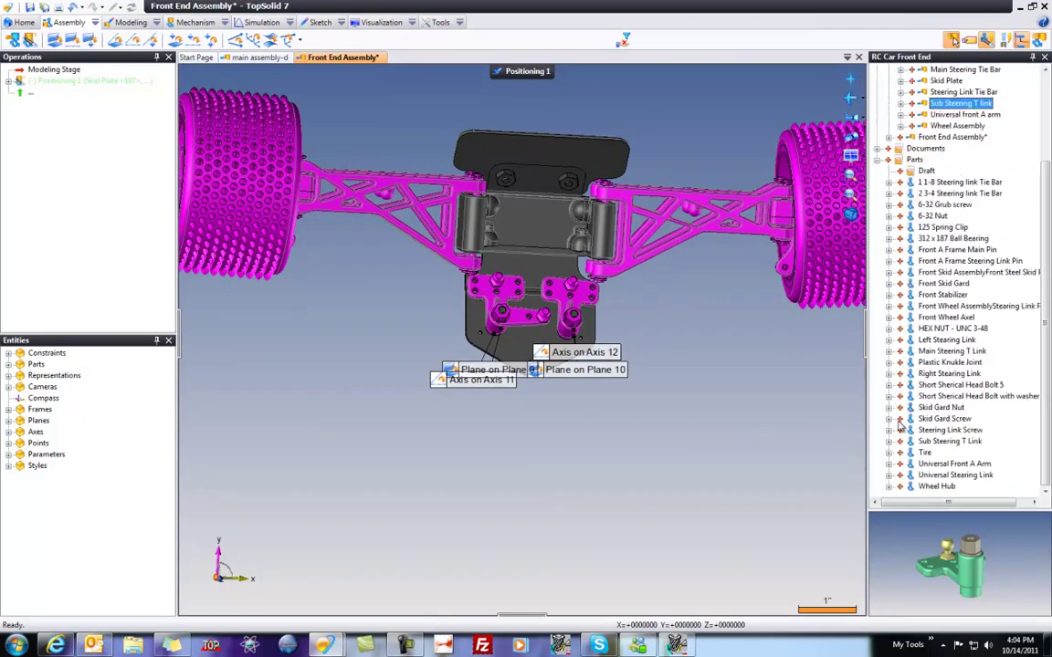
{"action": "left_click", "coordinate": [968, 400]}
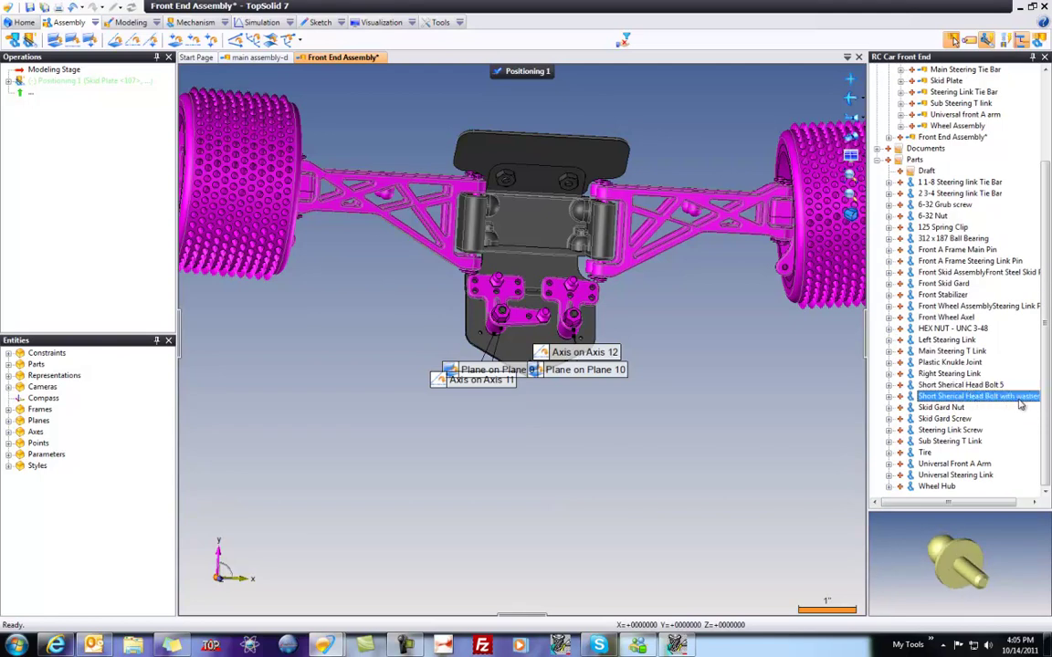
{"action": "left_click_drag", "start_coordinate": [771, 325], "coordinate": [750, 293]}
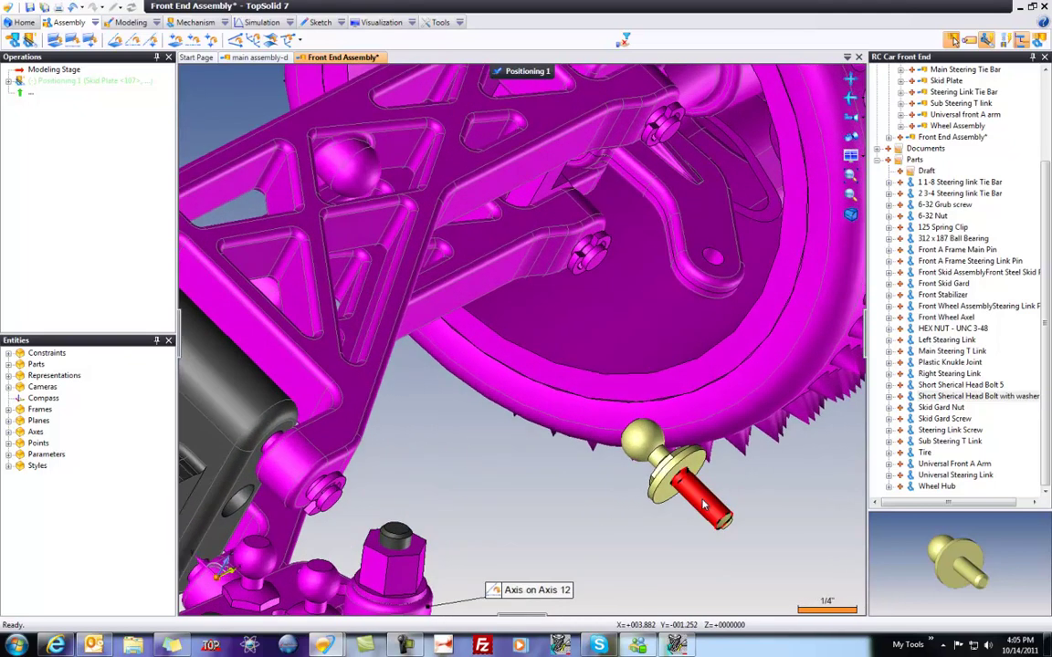
Step: Try to constrain the washer bolt's shank to the axis of the hole in the right knuckle's steering arm
{"action": "left_click_drag", "start_coordinate": [704, 503], "coordinate": [713, 258]}
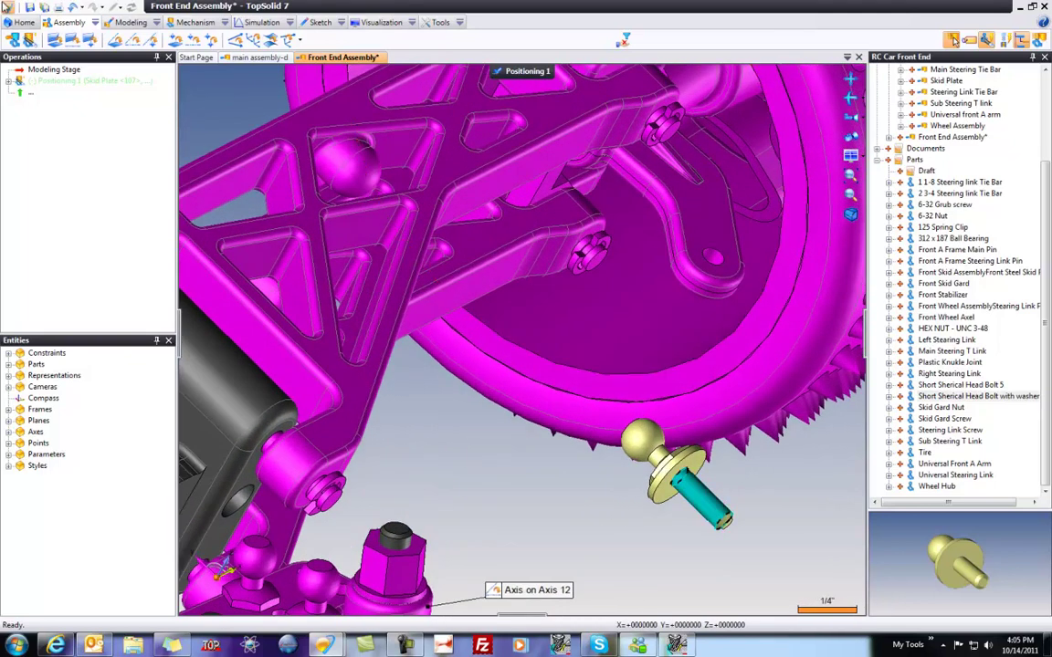
{"action": "left_click", "coordinate": [54, 41]}
{"action": "left_click", "coordinate": [676, 493]}
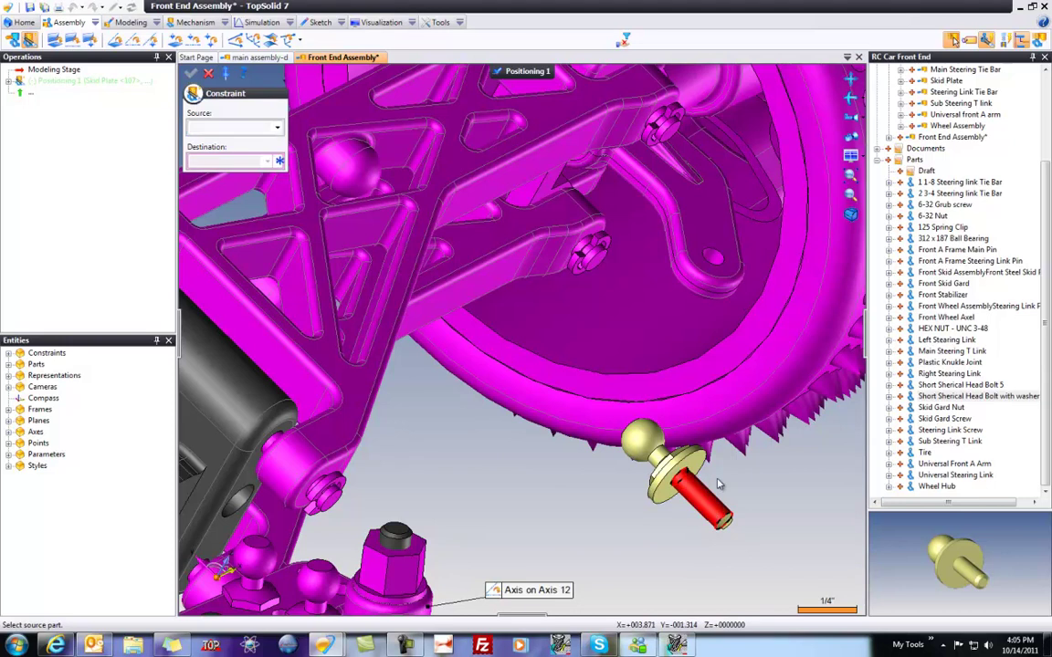
{"action": "left_click", "coordinate": [705, 272]}
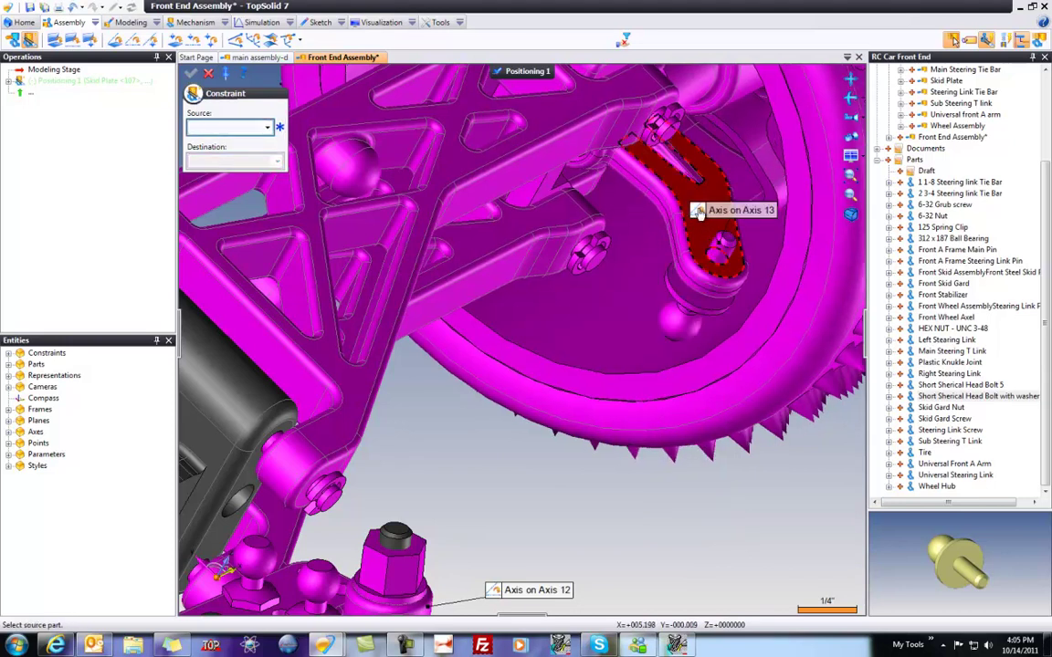
Step: Release the washer bolt from the steering arm hole and place it clear below the A arms
{"action": "middle_click_drag", "start_coordinate": [700, 212], "coordinate": [789, 375]}
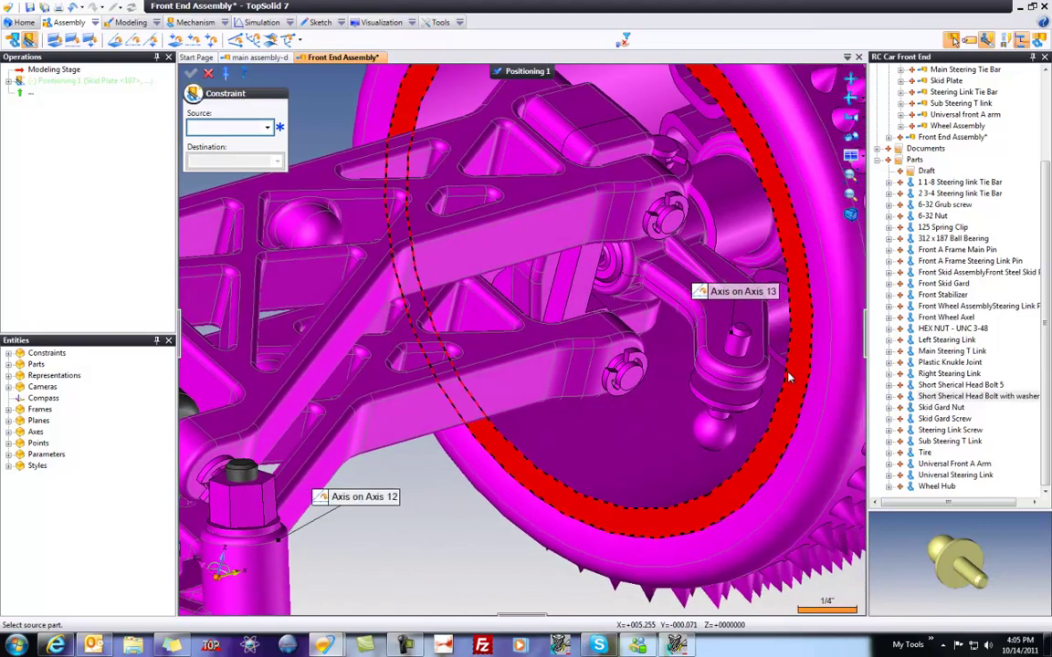
{"action": "left_click", "coordinate": [731, 346]}
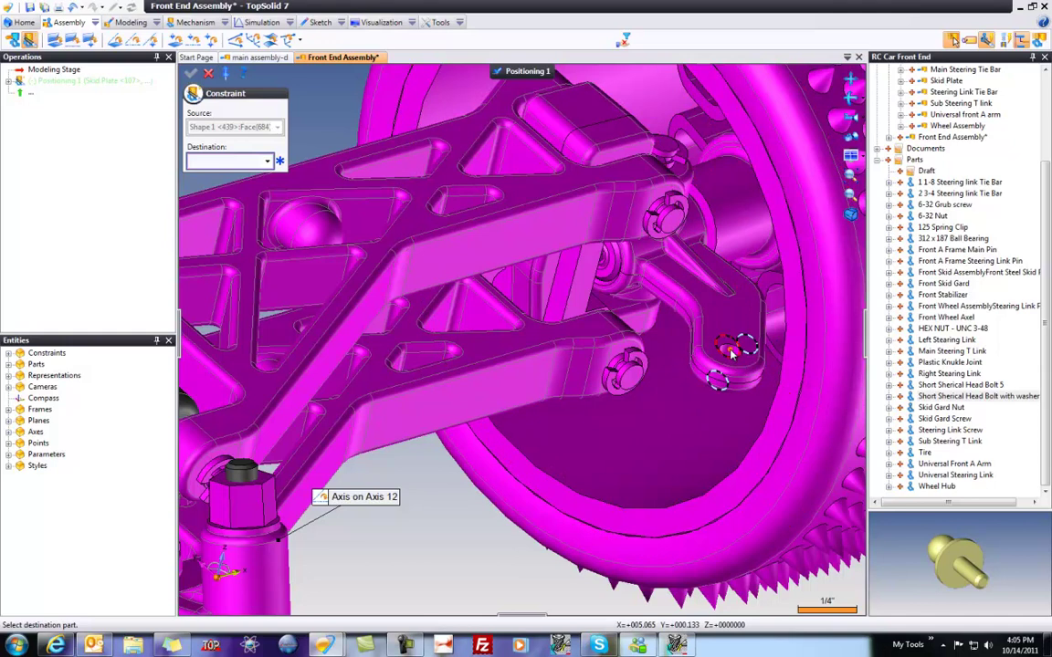
{"action": "left_click", "coordinate": [456, 571]}
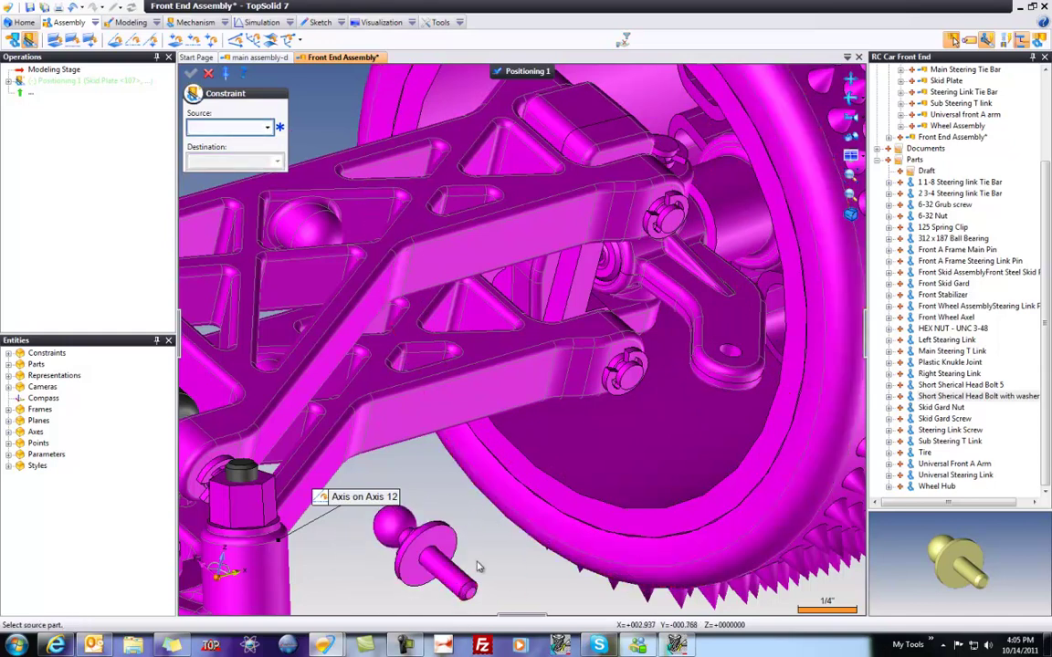
Step: Align the washer bolt's shank with the hole in the right knuckle's steering arm and seat its washer on the arm's top face
{"action": "left_click", "coordinate": [447, 566]}
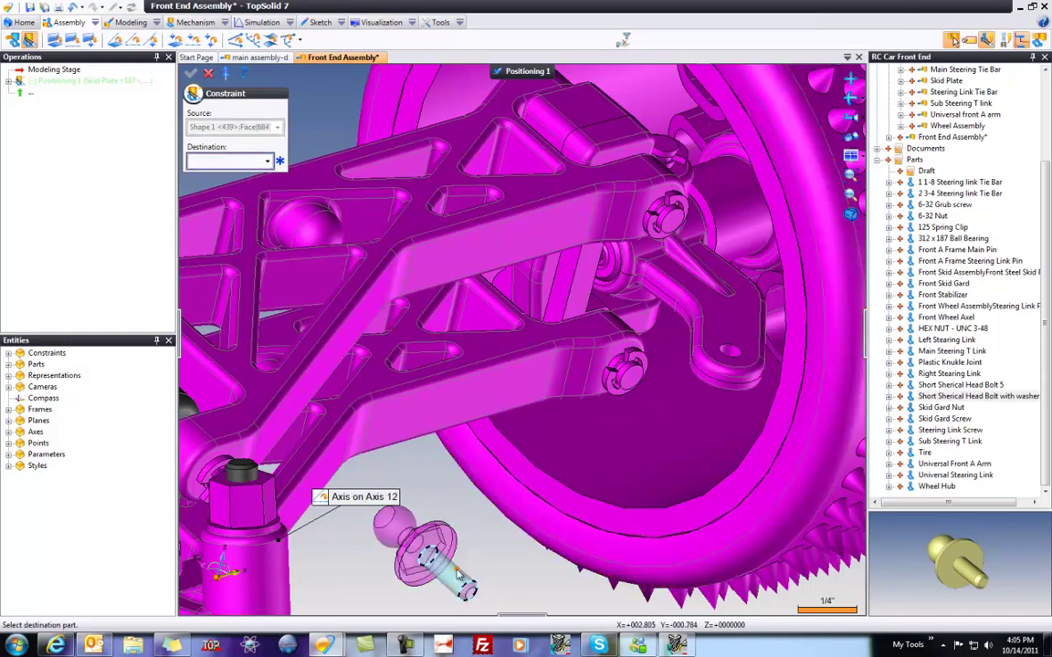
{"action": "left_click", "coordinate": [733, 354]}
{"action": "middle_click_drag", "start_coordinate": [748, 357], "coordinate": [463, 323]}
{"action": "left_click", "coordinate": [439, 327]}
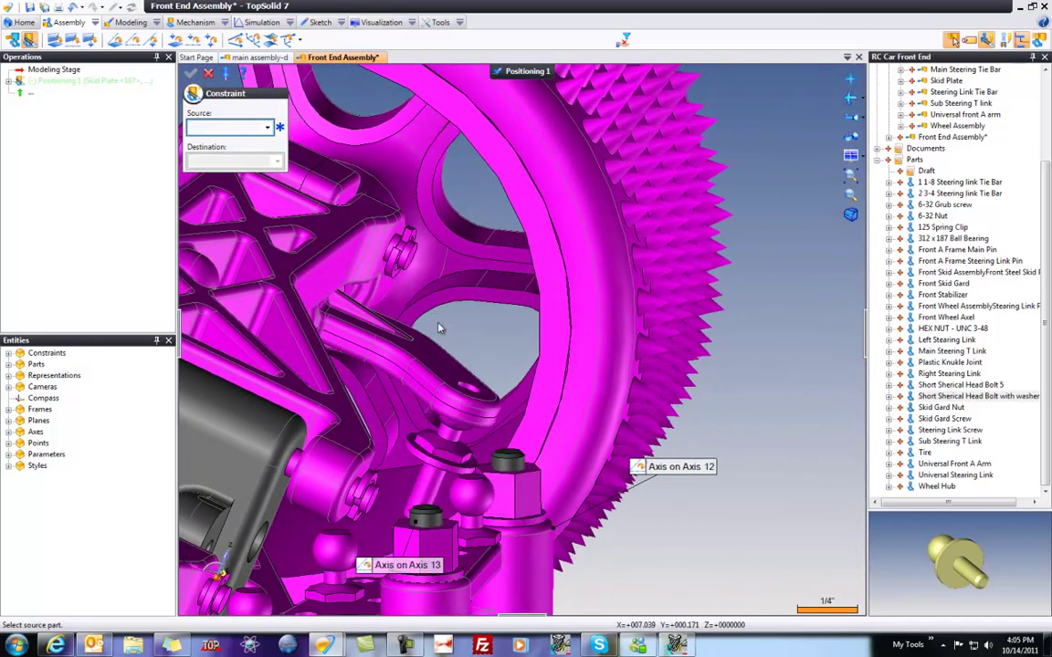
{"action": "left_click", "coordinate": [445, 480]}
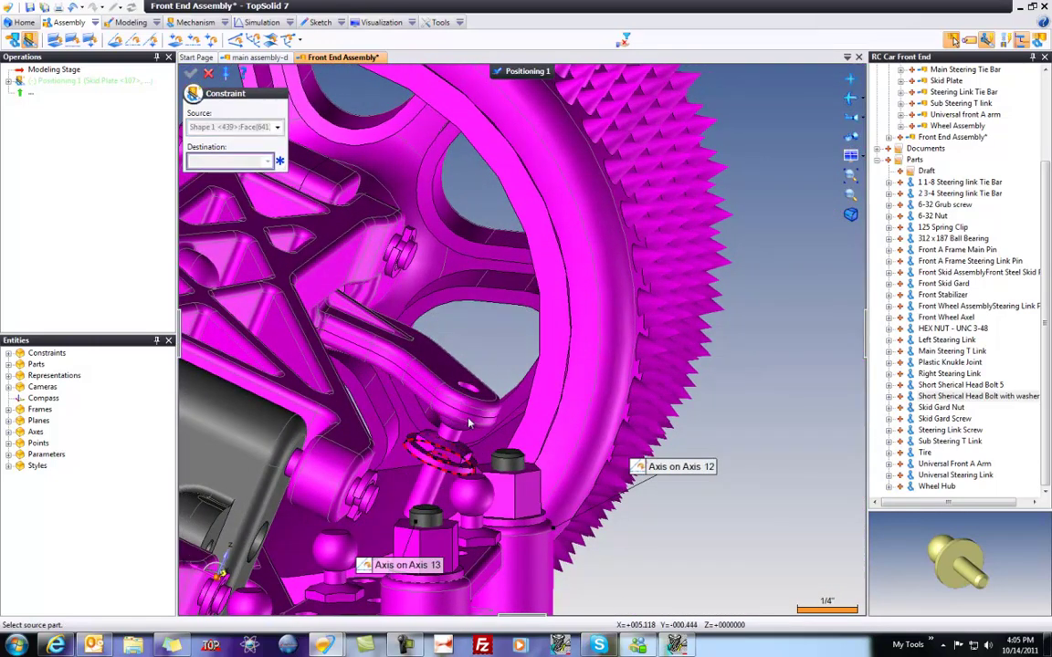
{"action": "left_click", "coordinate": [450, 378]}
{"action": "scroll", "coordinate": [446, 333], "scroll_direction": "down", "scroll_amount": 5}
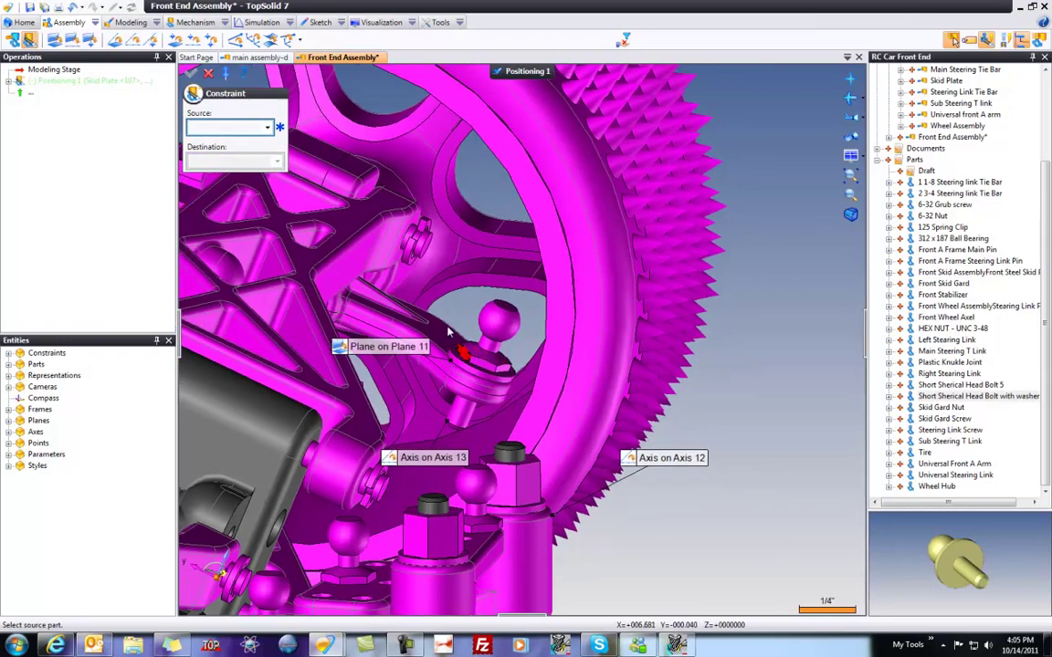
Step: Insert a second short spherical head bolt with washer beside the left wheel's A arms
{"action": "middle_click_drag", "start_coordinate": [425, 312], "coordinate": [361, 176]}
{"action": "left_click", "coordinate": [968, 398]}
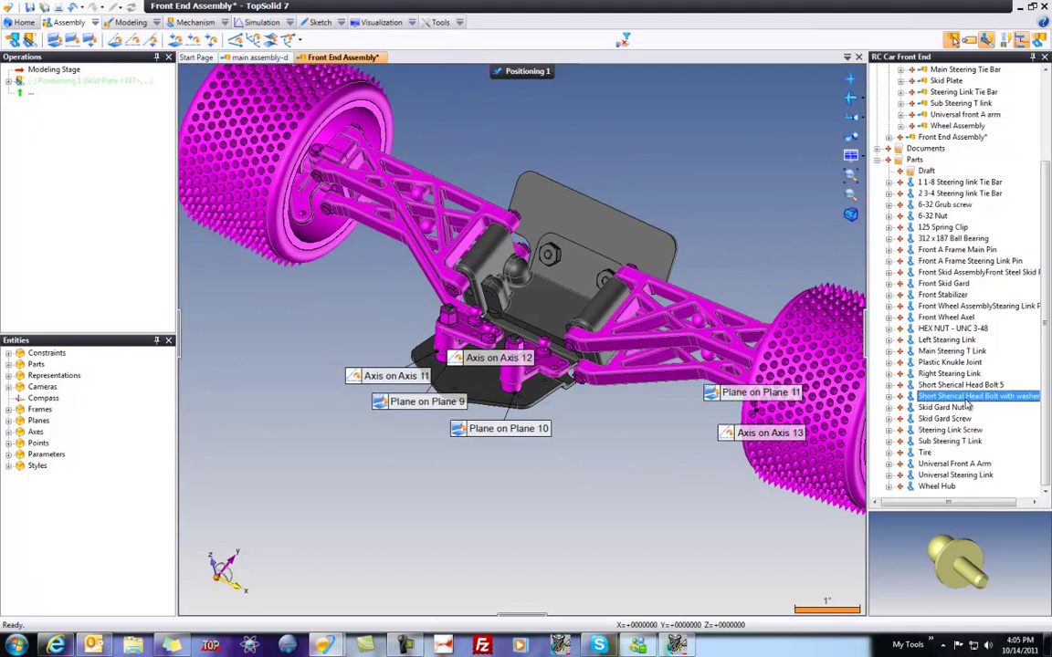
{"action": "left_click_drag", "start_coordinate": [368, 279], "coordinate": [367, 277]}
{"action": "middle_click_drag", "start_coordinate": [344, 262], "coordinate": [339, 253]}
{"action": "scroll", "coordinate": [343, 256], "scroll_direction": "up", "scroll_amount": 5}
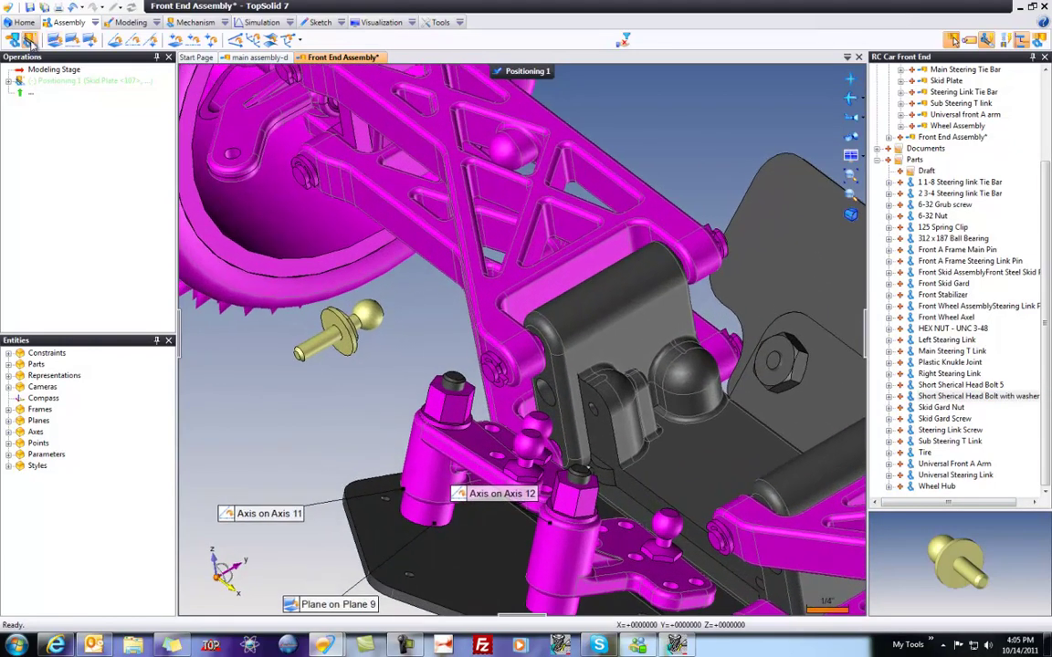
Step: Constrain the second washer bolt to the left steering arm's hole axis, seat its washer on the arm's top face, and end the command
{"action": "left_click", "coordinate": [30, 42]}
{"action": "left_click", "coordinate": [313, 346]}
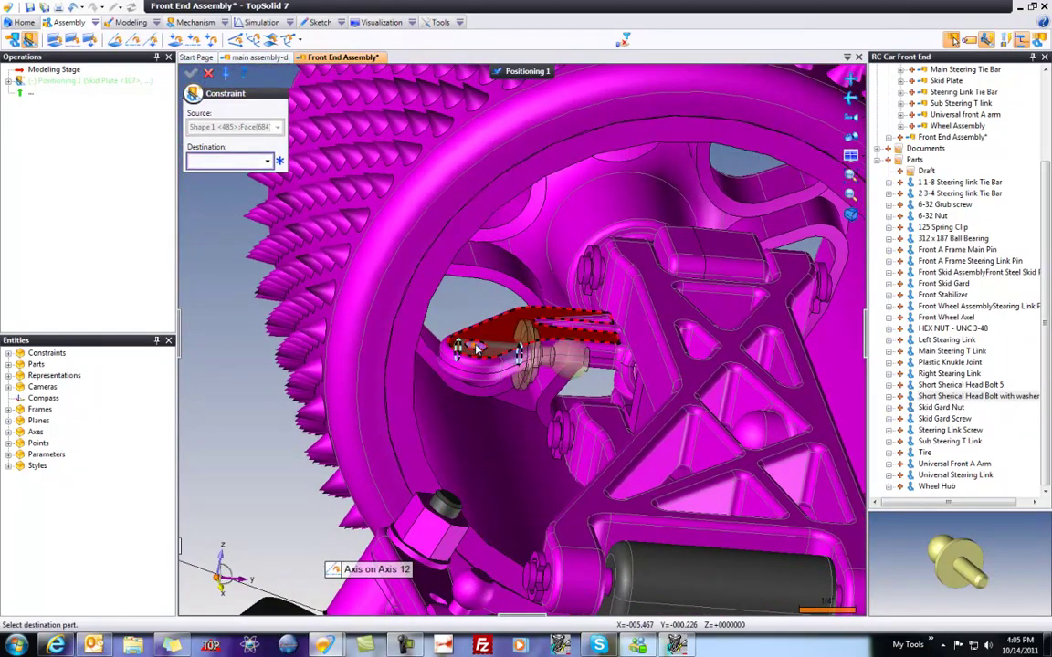
{"action": "left_click", "coordinate": [476, 349]}
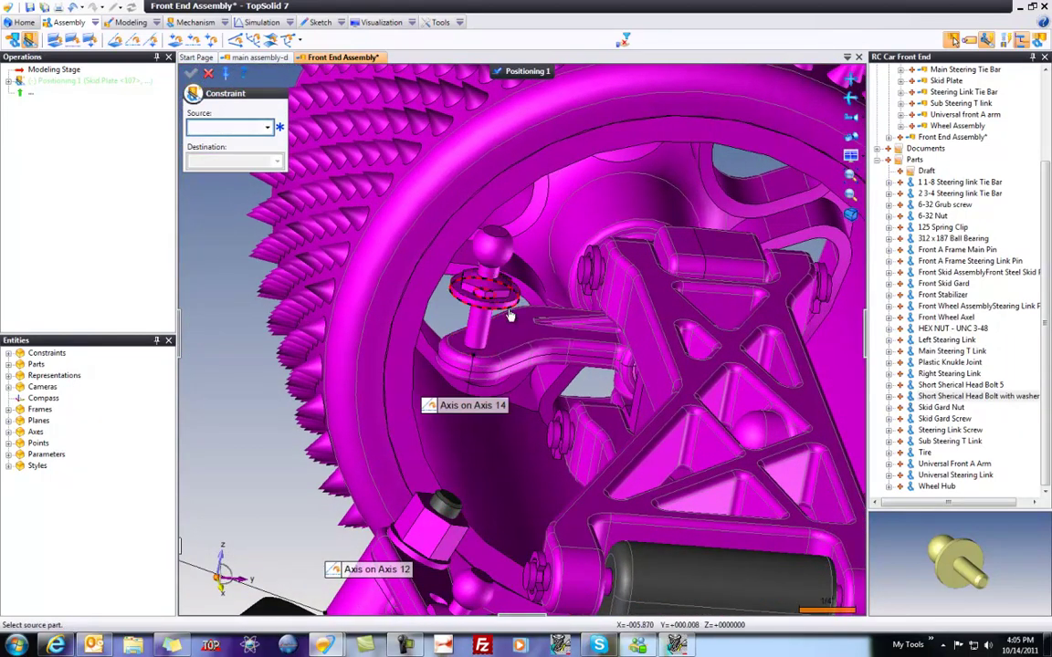
{"action": "left_click", "coordinate": [510, 314]}
{"action": "left_click", "coordinate": [510, 335]}
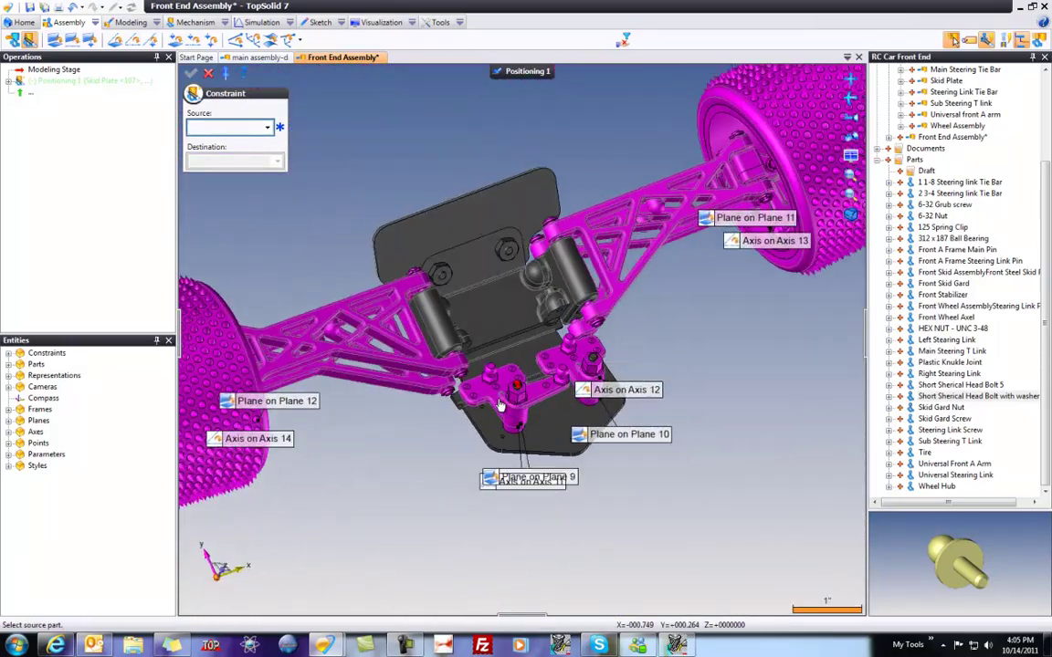
{"action": "left_click", "coordinate": [189, 71]}
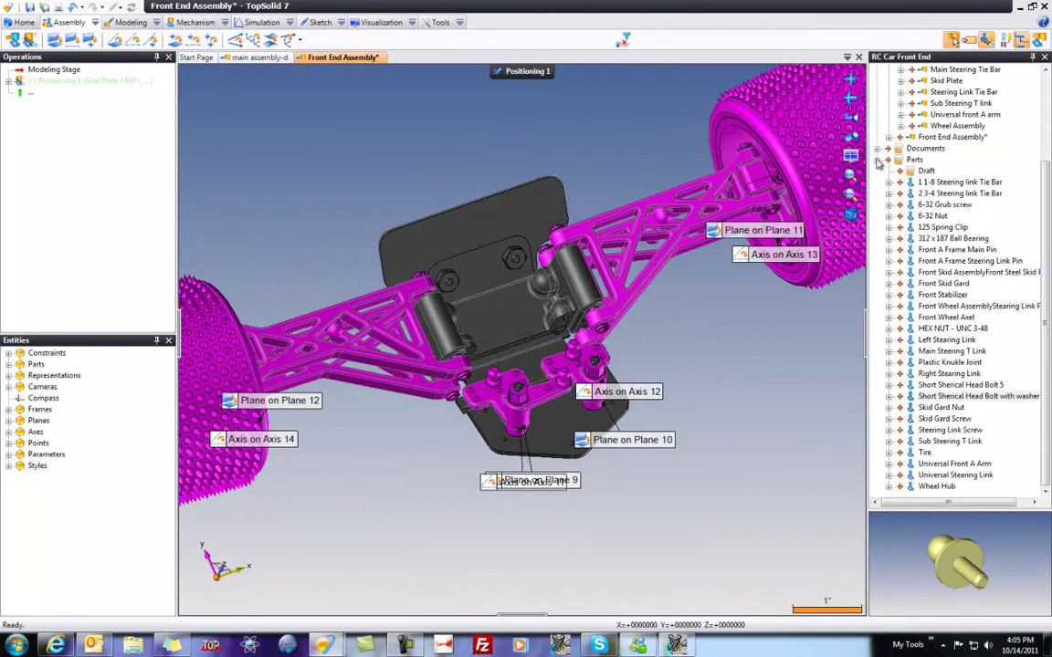
Step: Hide the constraint labels and insert the Main Steering Tie Bar sub-assembly in the free space in front of the skid plate
{"action": "left_click", "coordinate": [888, 160]}
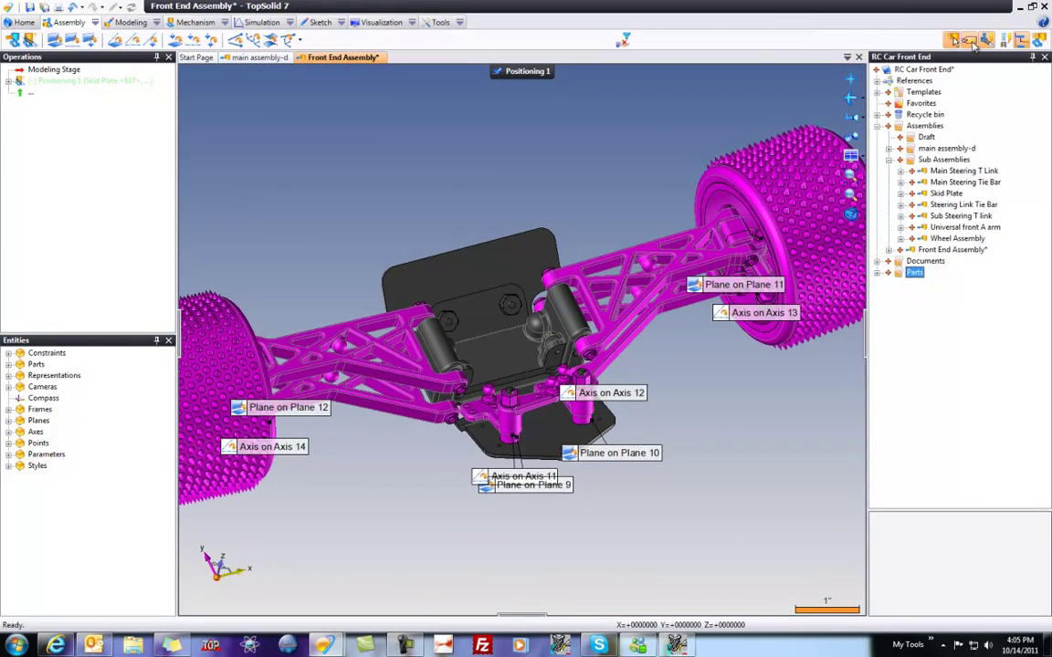
{"action": "left_click", "coordinate": [974, 46]}
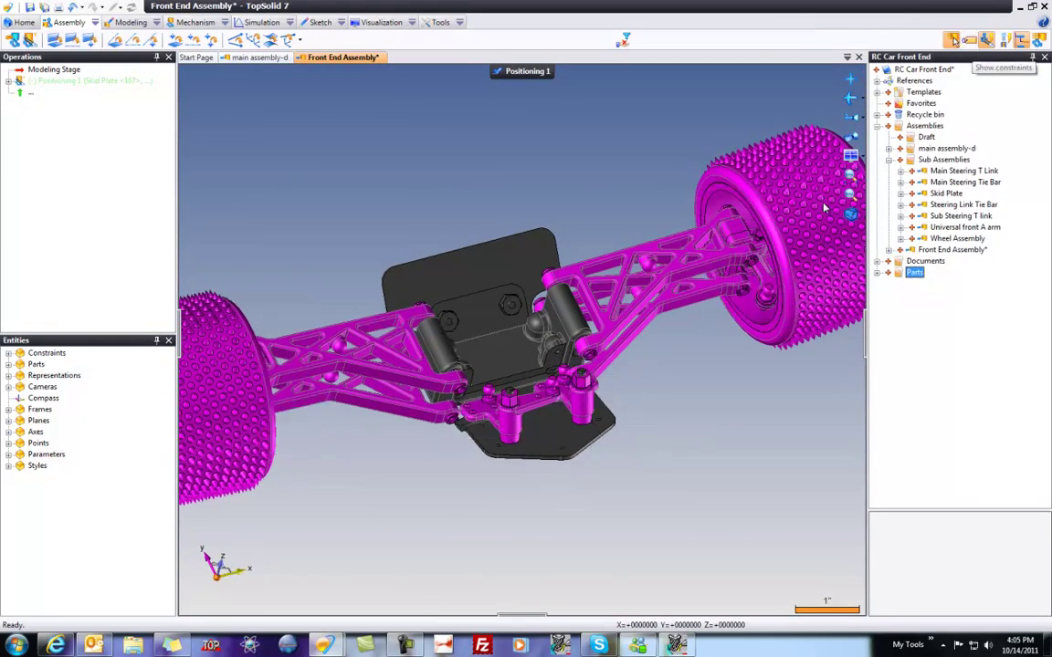
{"action": "left_click", "coordinate": [967, 172]}
{"action": "left_click", "coordinate": [968, 183]}
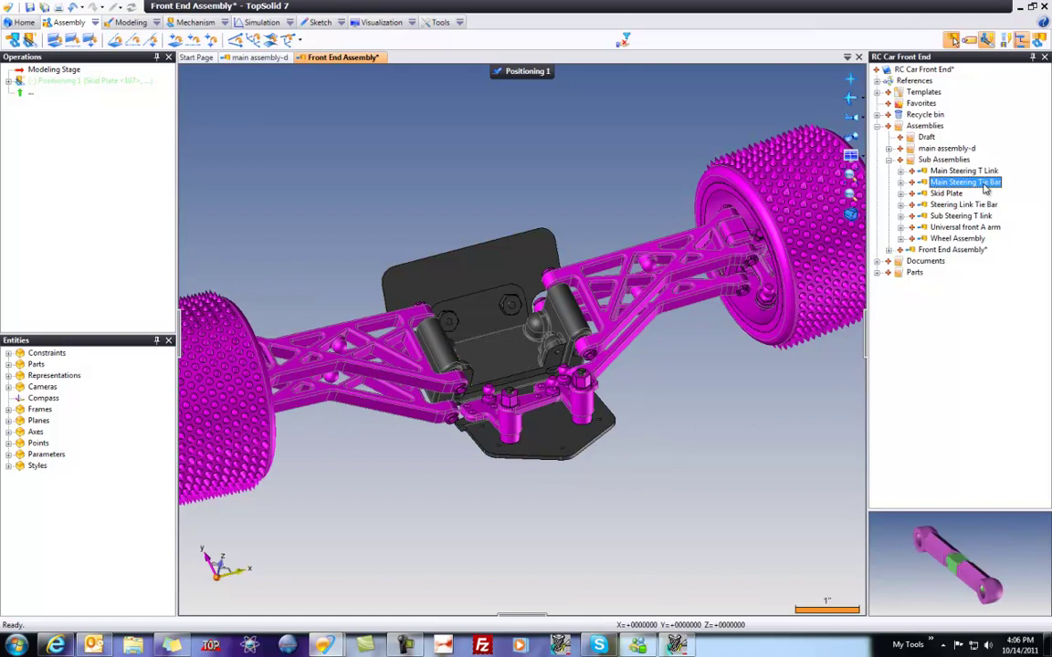
{"action": "left_click_drag", "start_coordinate": [985, 188], "coordinate": [941, 208]}
{"action": "left_click_drag", "start_coordinate": [446, 505], "coordinate": [527, 562]}
Step: Constrain one socket center of the tie bar to the Main Steering T Link's rear ball head with Point on Point
{"action": "scroll", "coordinate": [434, 511], "scroll_direction": "up", "scroll_amount": 3}
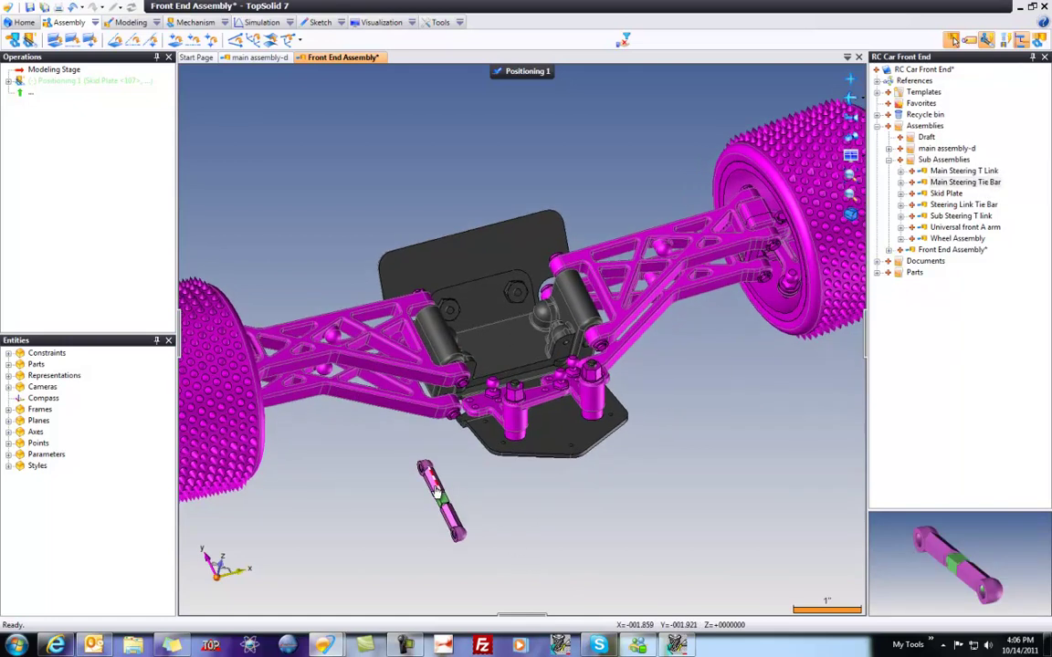
{"action": "left_click", "coordinate": [211, 40]}
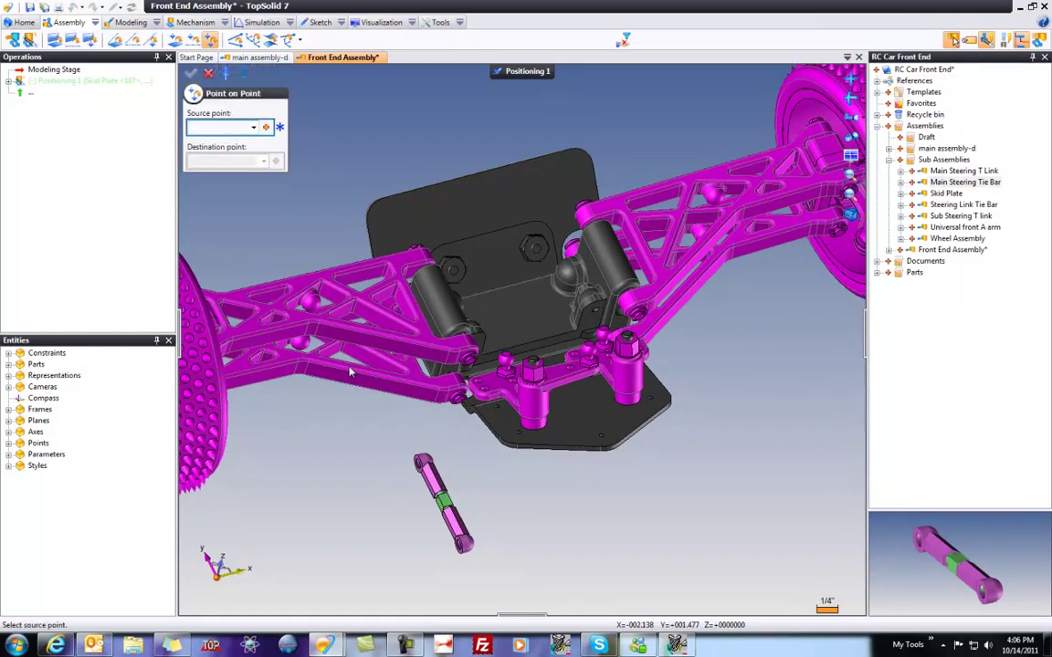
{"action": "middle_click_drag", "start_coordinate": [405, 490], "coordinate": [405, 489]}
{"action": "scroll", "coordinate": [405, 489], "scroll_direction": "up", "scroll_amount": 4}
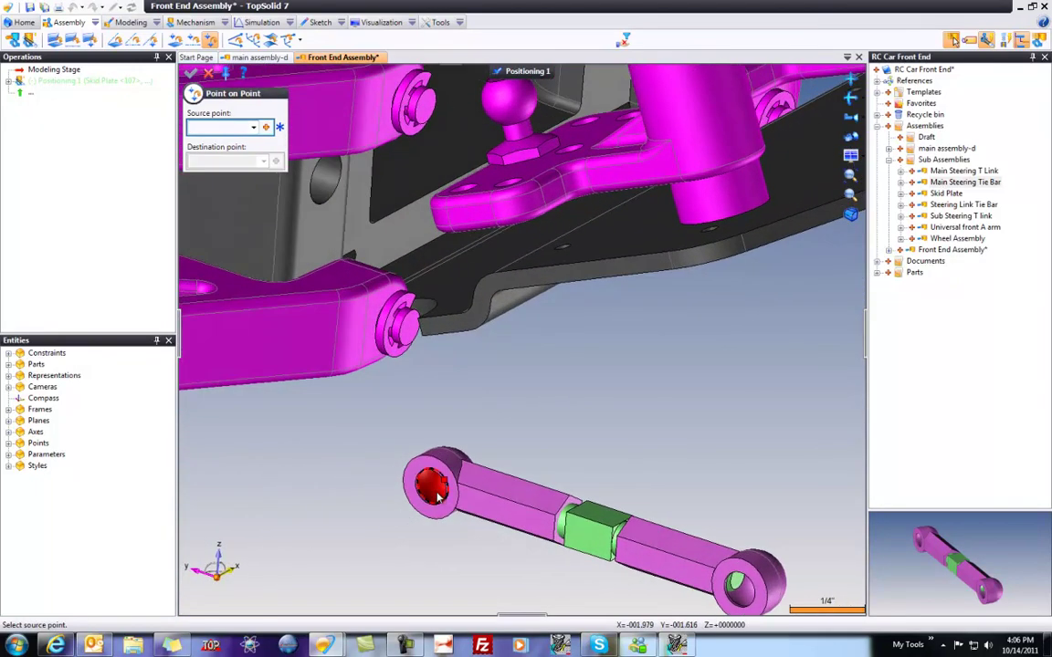
{"action": "left_click", "coordinate": [435, 493]}
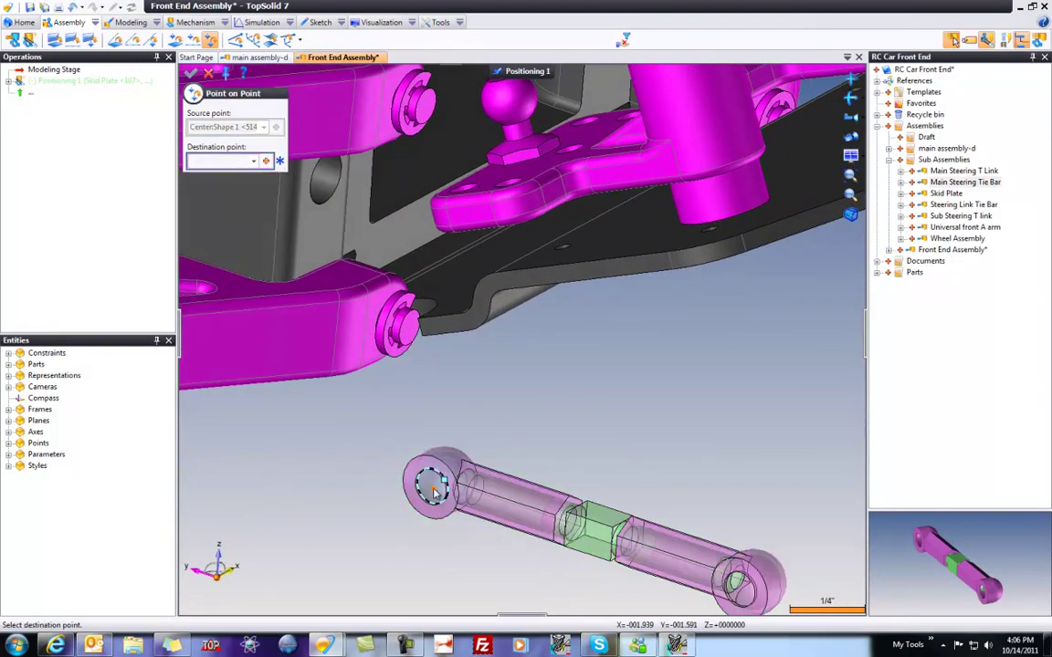
{"action": "left_click", "coordinate": [517, 104]}
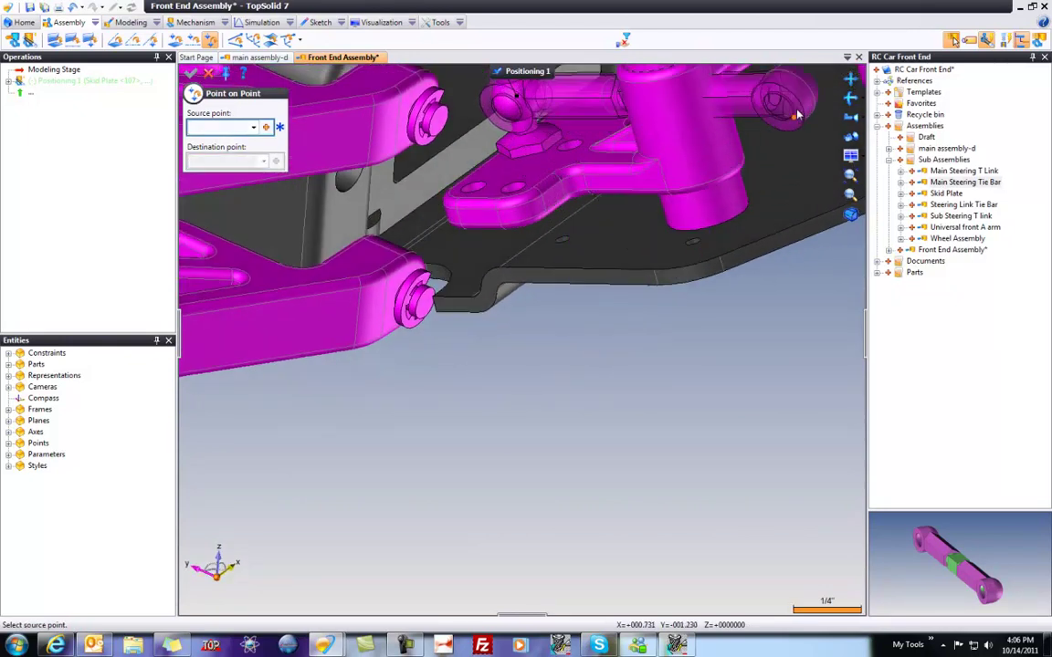
Step: Match the tie bar's other socket center to the Sub Steering T link's ball head and end the Point on Point command
{"action": "left_click_drag", "start_coordinate": [683, 388], "coordinate": [840, 178]}
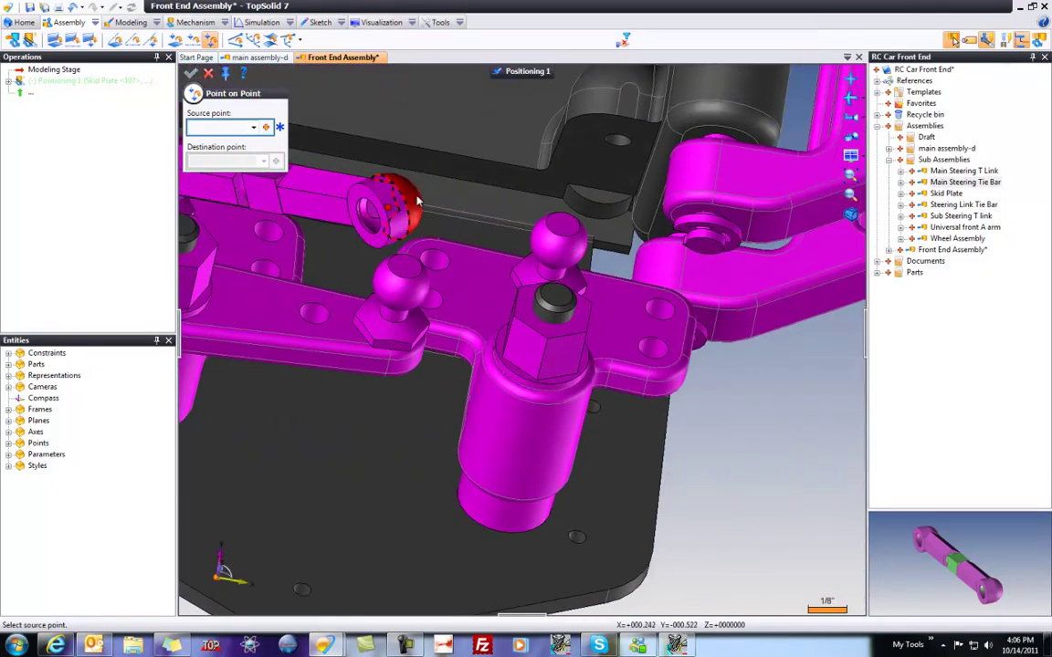
{"action": "left_click", "coordinate": [413, 192]}
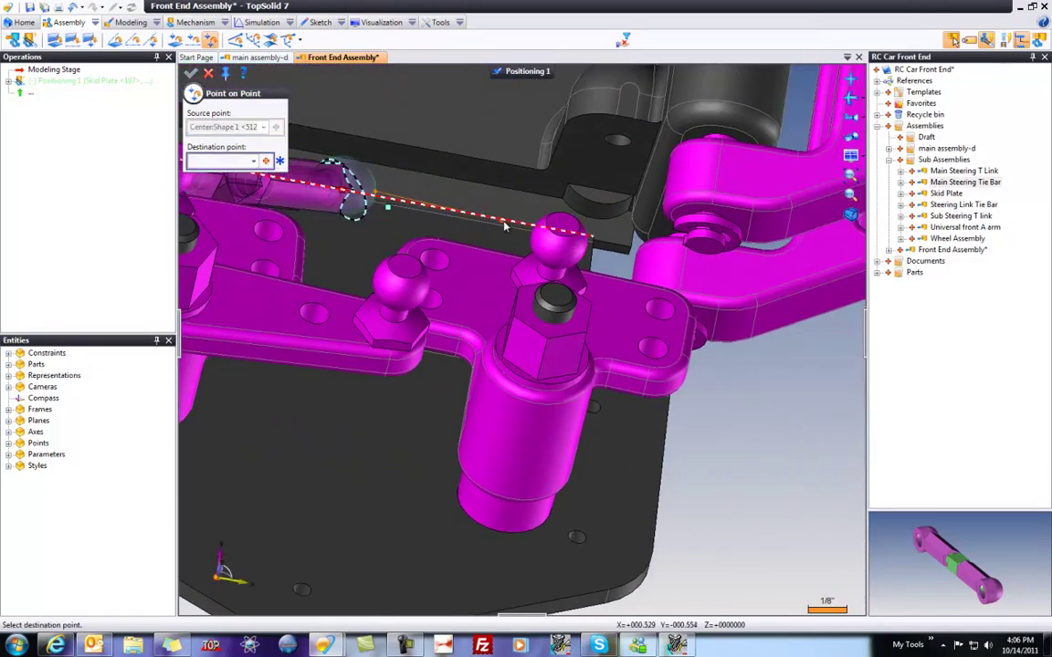
{"action": "left_click", "coordinate": [550, 235]}
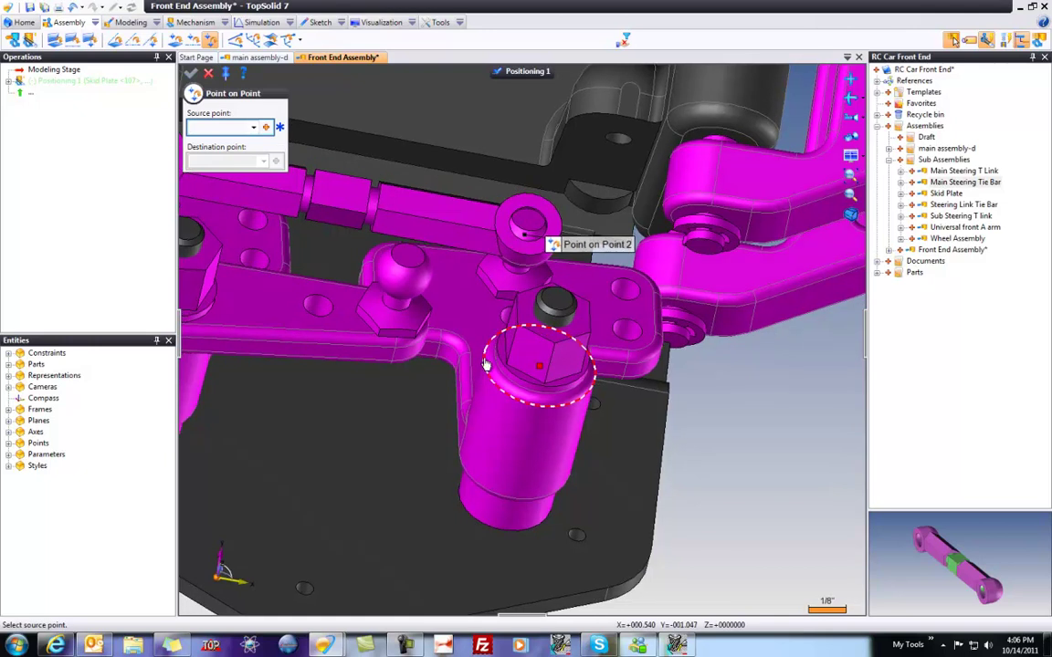
{"action": "scroll", "coordinate": [484, 363], "scroll_direction": "down", "scroll_amount": 3}
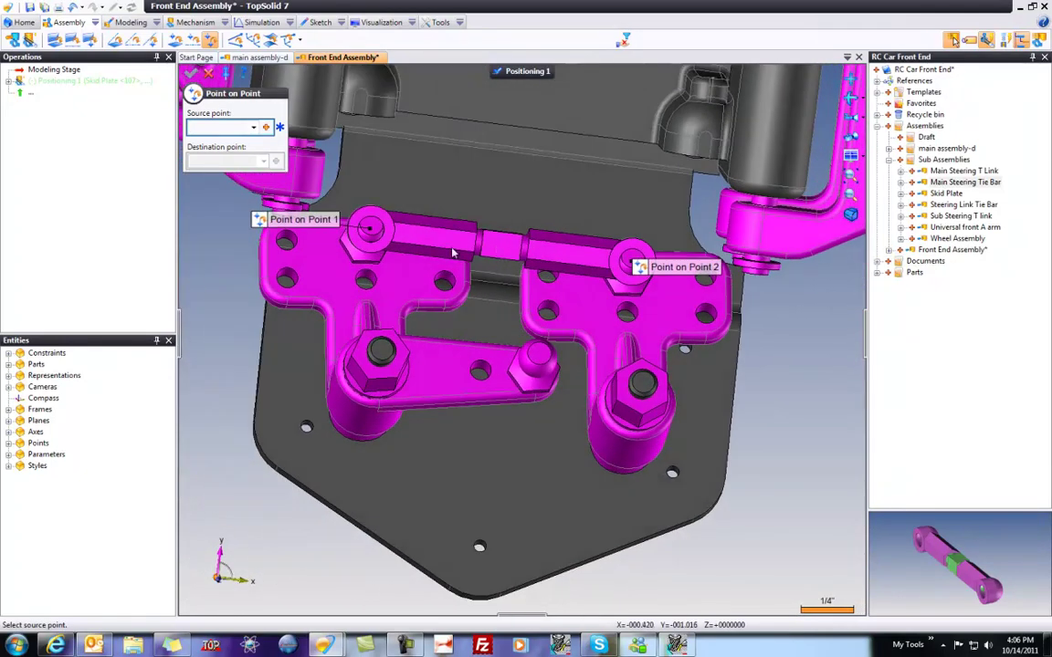
{"action": "left_click", "coordinate": [190, 73]}
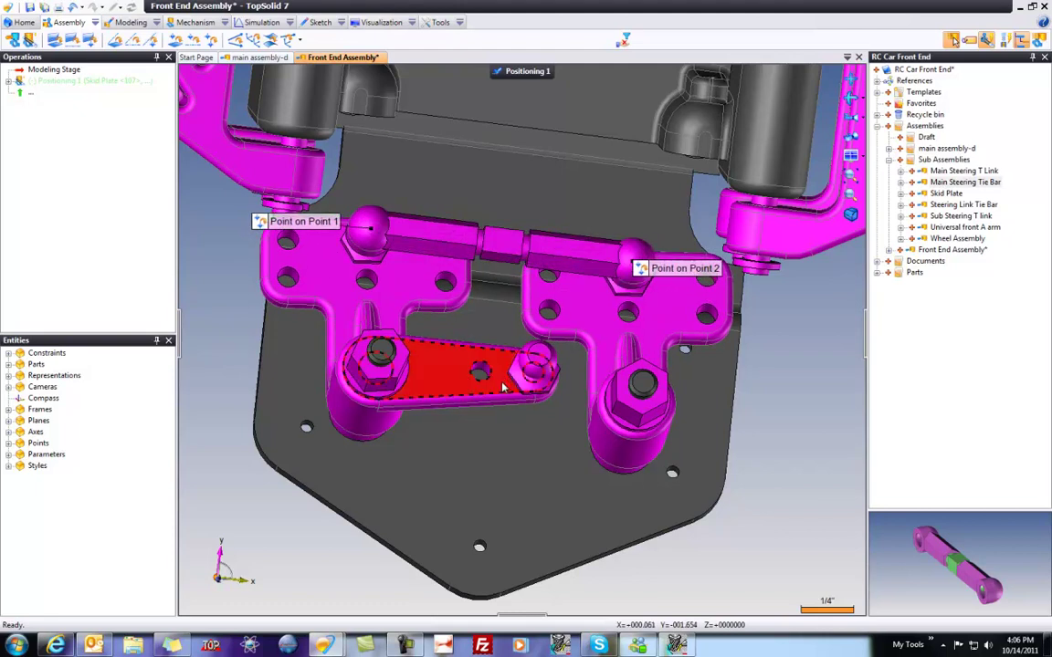
Step: Inspect the connected steering links and validate the Positioning 1 operation of the Front End Assembly
{"action": "left_click_drag", "start_coordinate": [455, 345], "coordinate": [500, 384]}
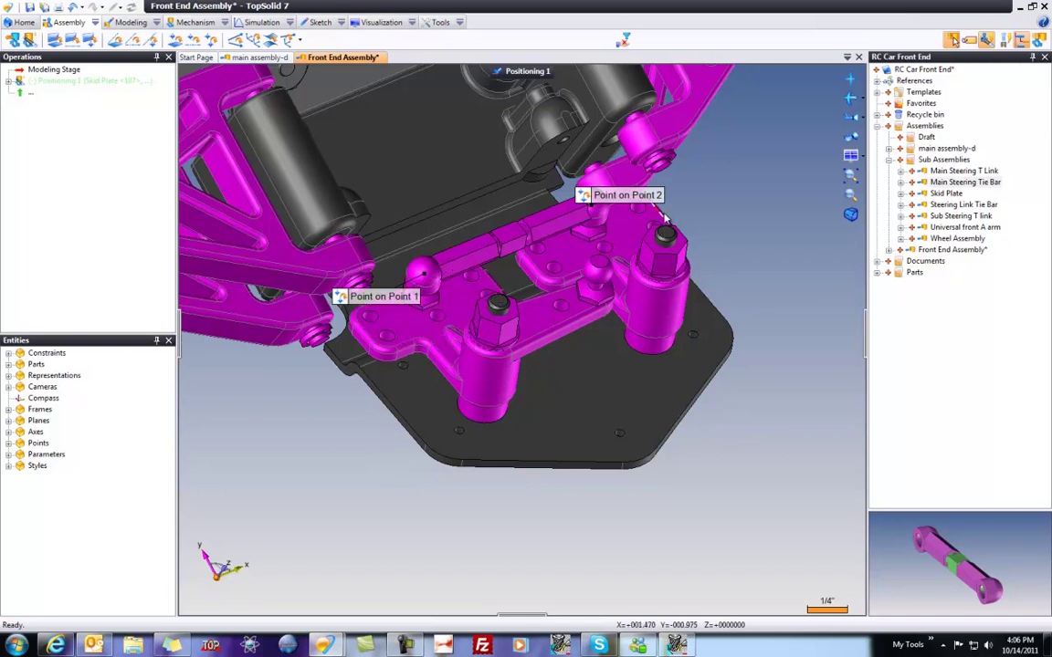
{"action": "middle_click_drag", "start_coordinate": [717, 448], "coordinate": [543, 539]}
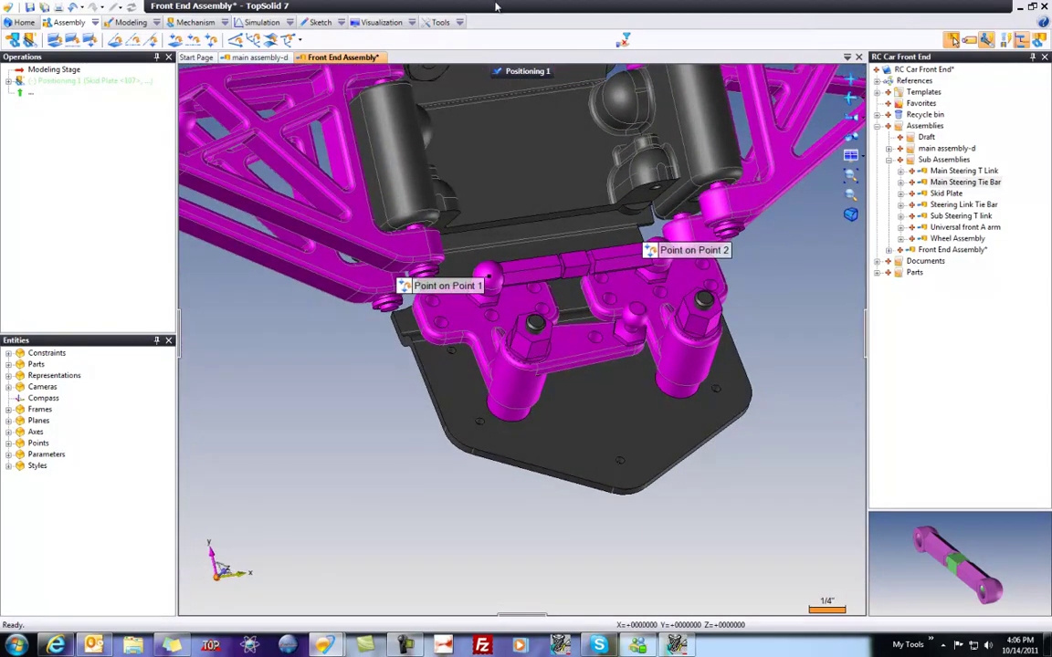
{"action": "left_click", "coordinate": [499, 70]}
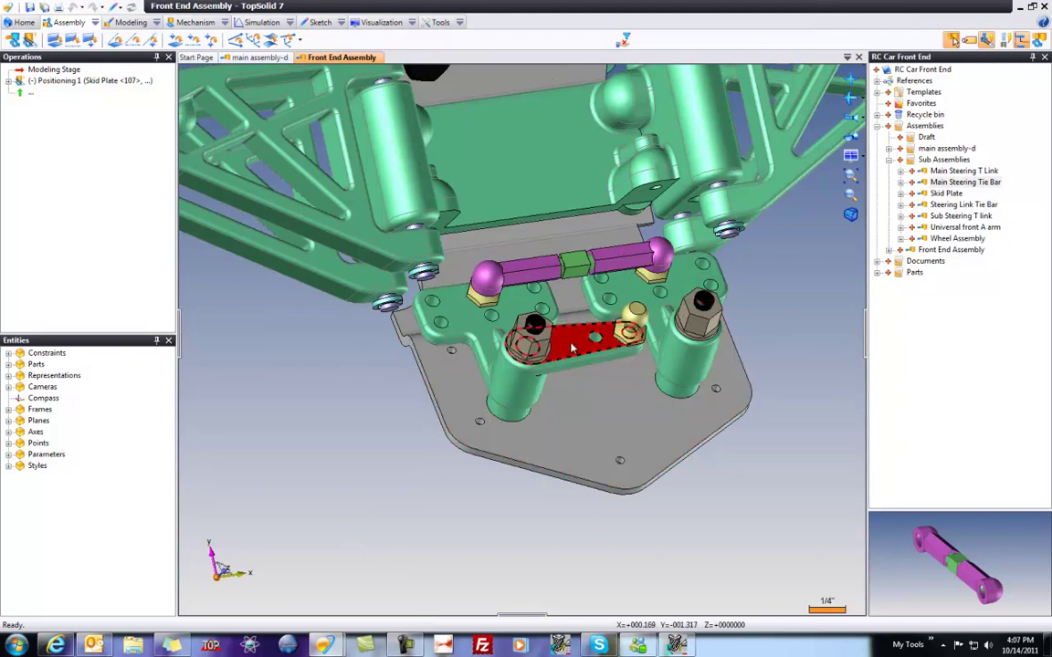
Step: Collapse the Sub Assemblies folder and locate the Main Steering T Link in the project tree from its model in the assembly
{"action": "left_click", "coordinate": [888, 160]}
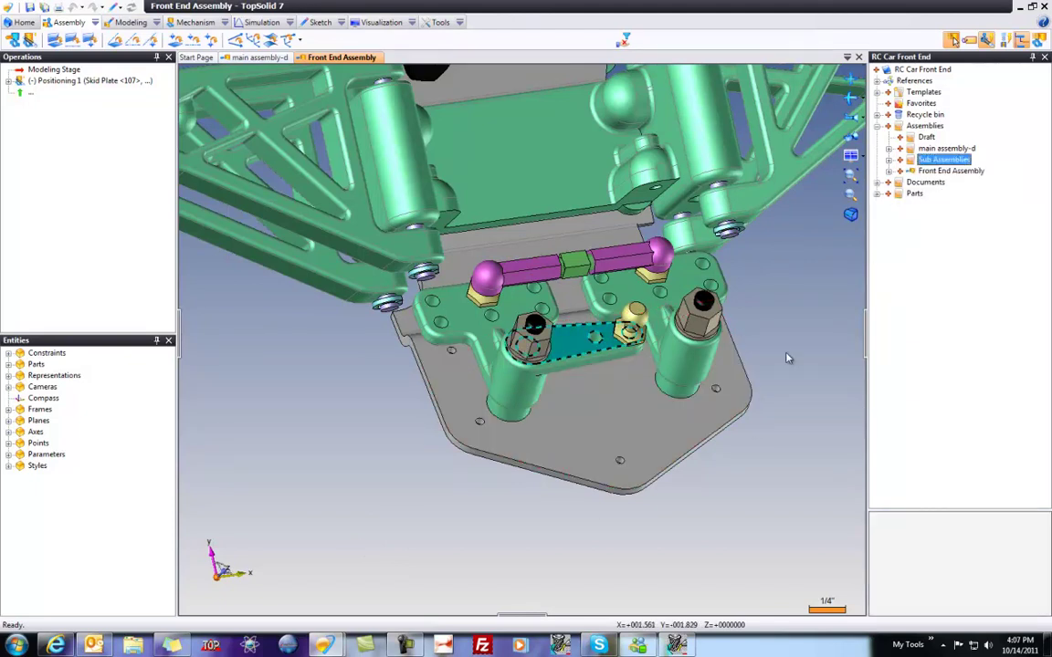
{"action": "right_click", "coordinate": [572, 352]}
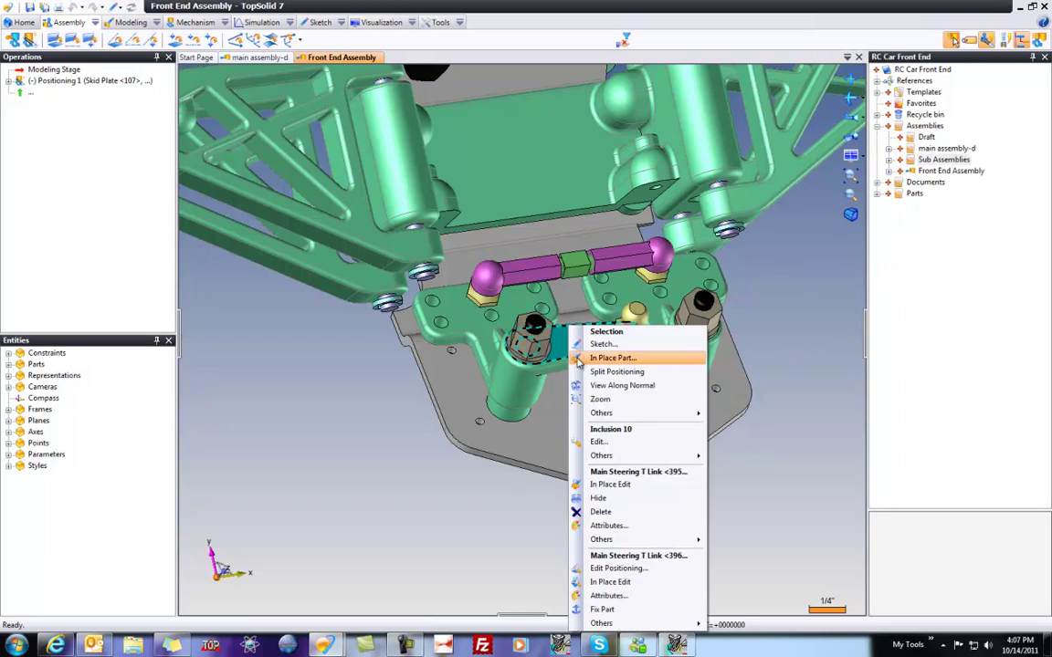
{"action": "mouse_move", "coordinate": [650, 543]}
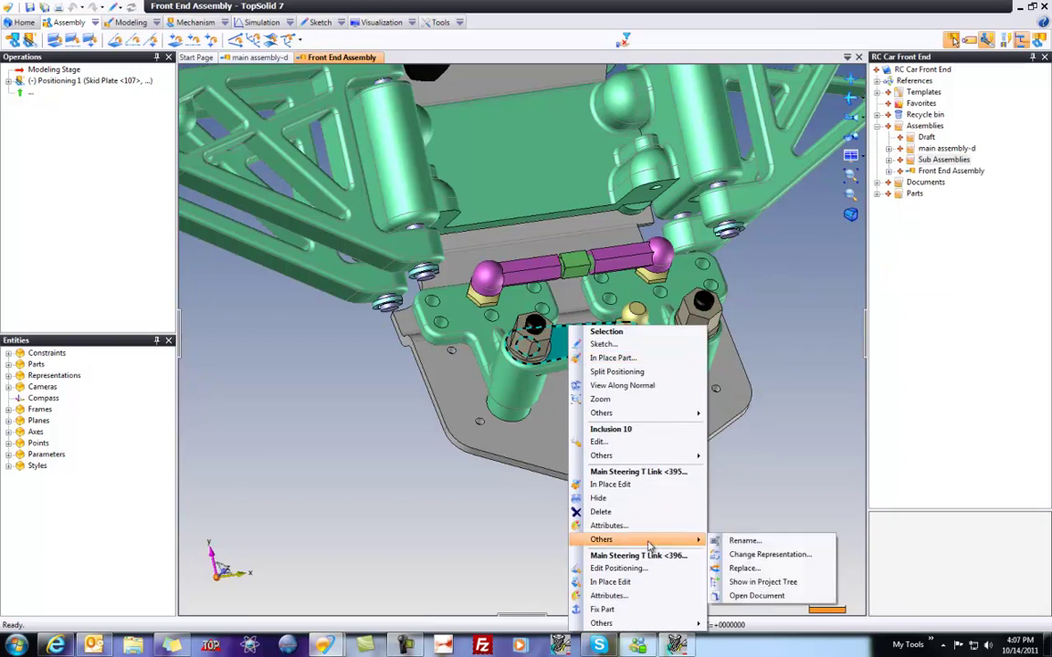
{"action": "left_click", "coordinate": [760, 582]}
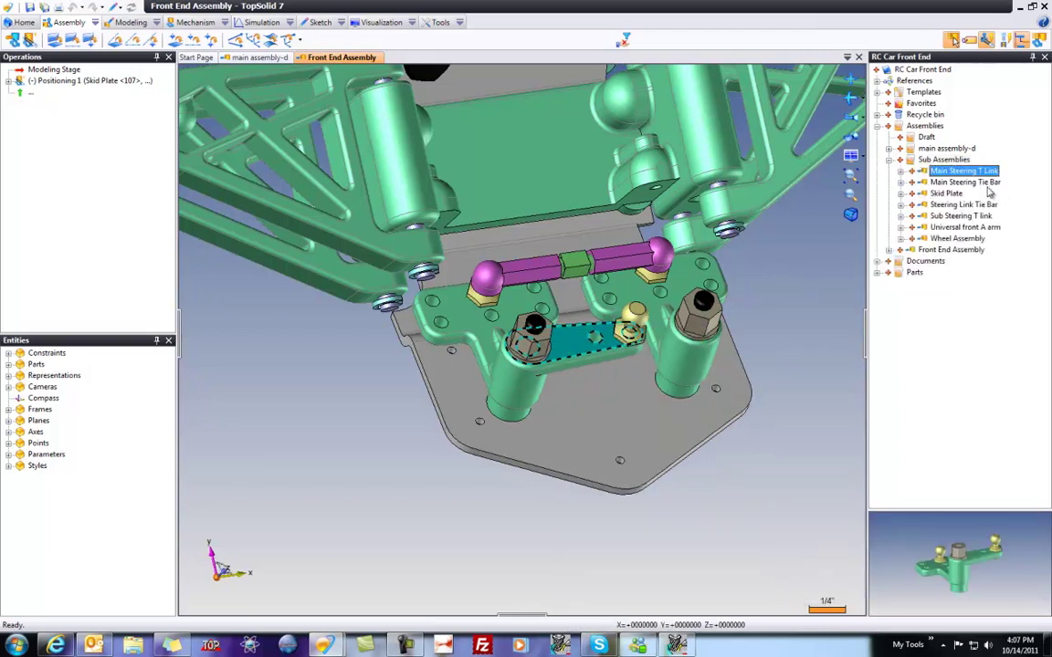
Step: Open the Main Steering T Link's own document from its model in the Front End Assembly
{"action": "right_click", "coordinate": [577, 343]}
{"action": "mouse_move", "coordinate": [636, 539]}
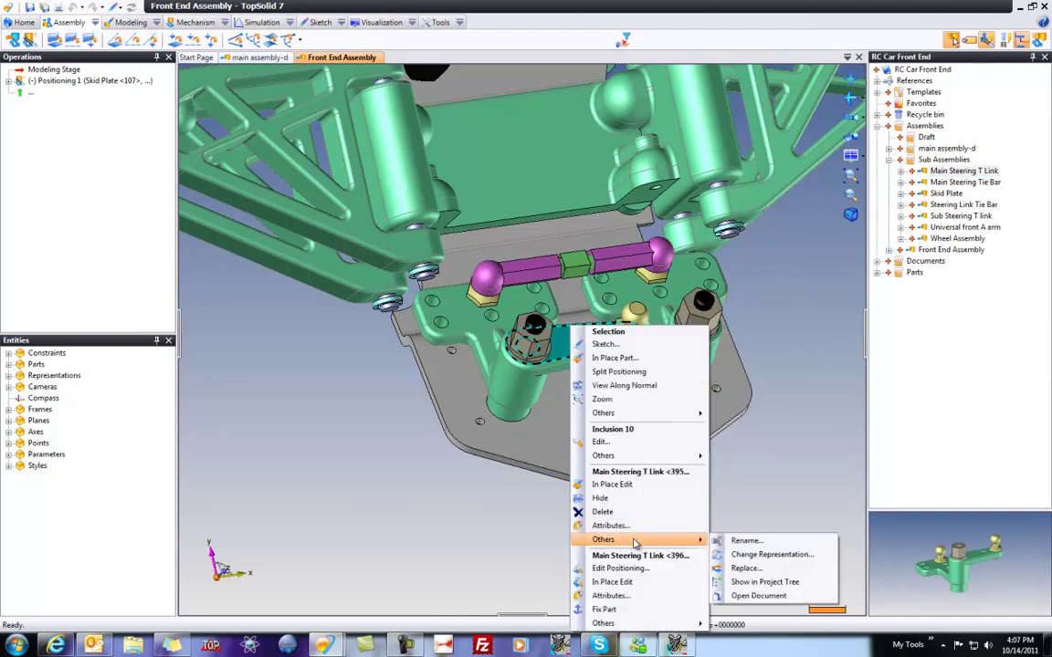
{"action": "left_click", "coordinate": [758, 595]}
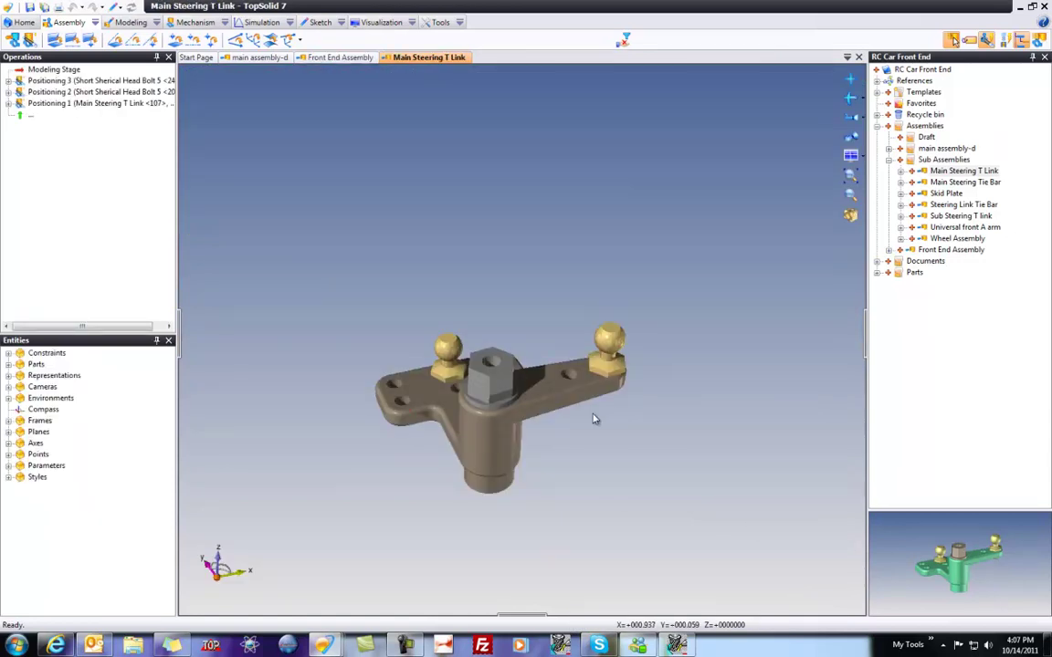
Step: Display the Main Steering T Link in Shading Render Mode with Dashed Hidden Edges
{"action": "right_click", "coordinate": [627, 400]}
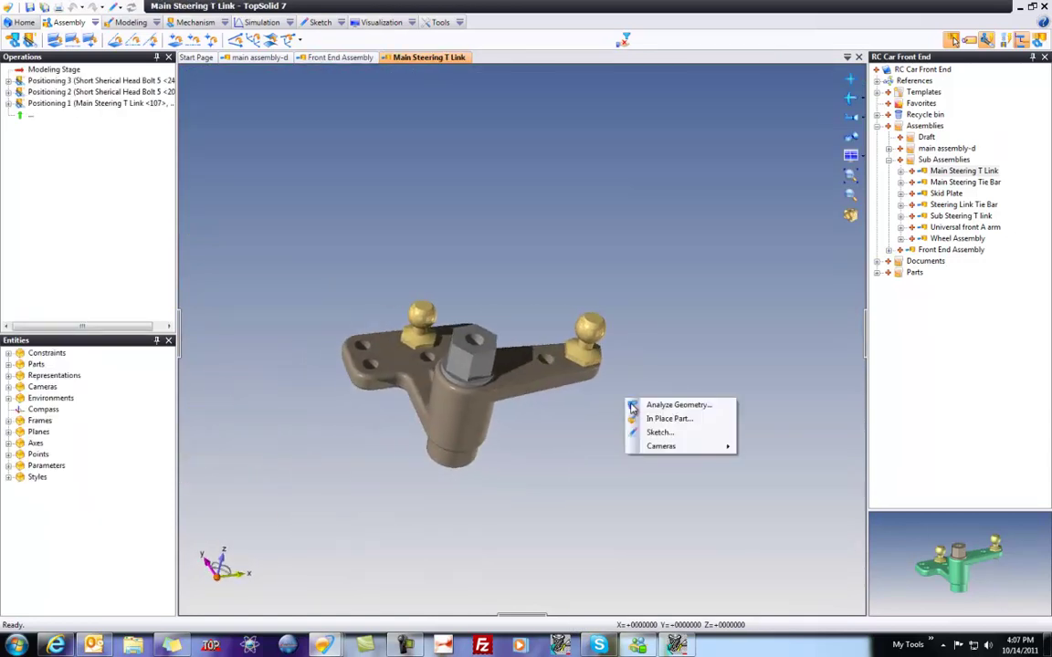
{"action": "mouse_move", "coordinate": [646, 446]}
{"action": "left_click", "coordinate": [785, 462]}
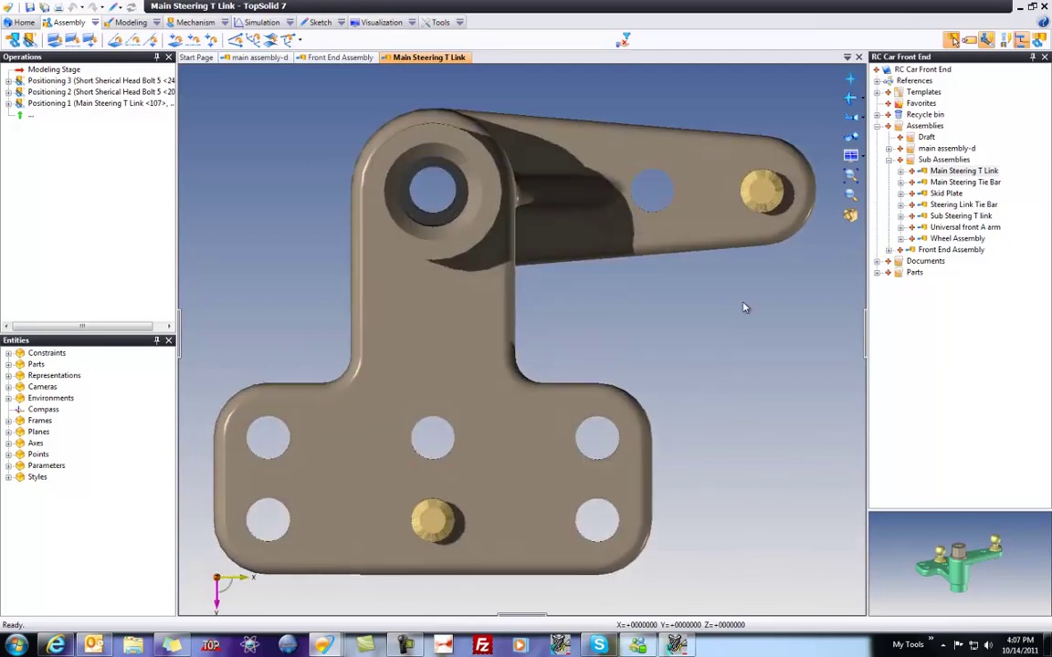
{"action": "left_click", "coordinate": [850, 214]}
{"action": "mouse_move", "coordinate": [905, 235]}
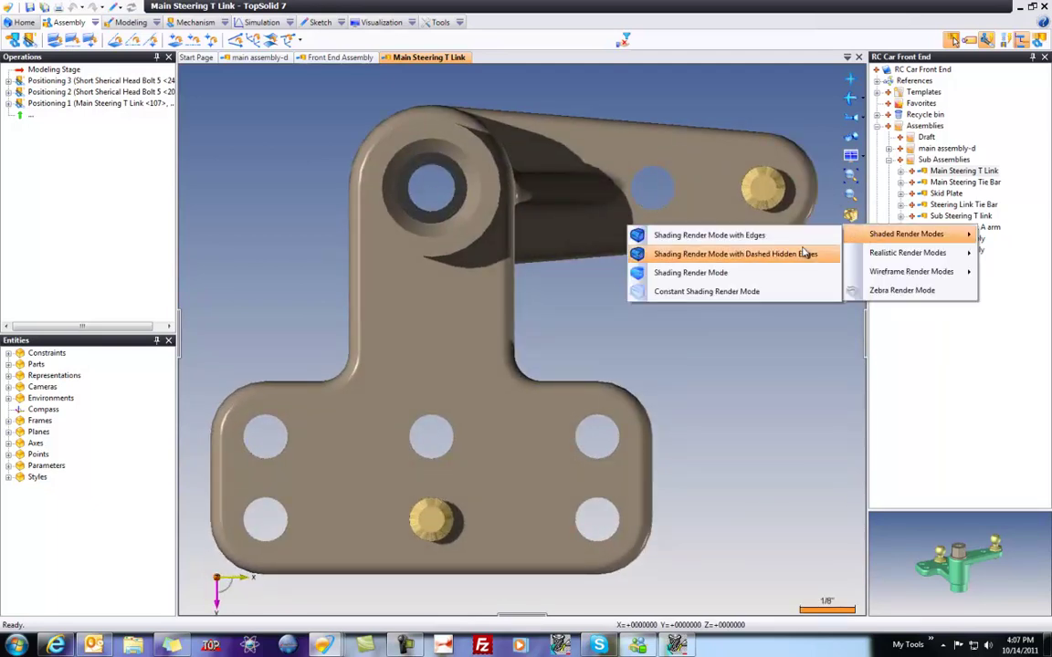
{"action": "left_click", "coordinate": [803, 253]}
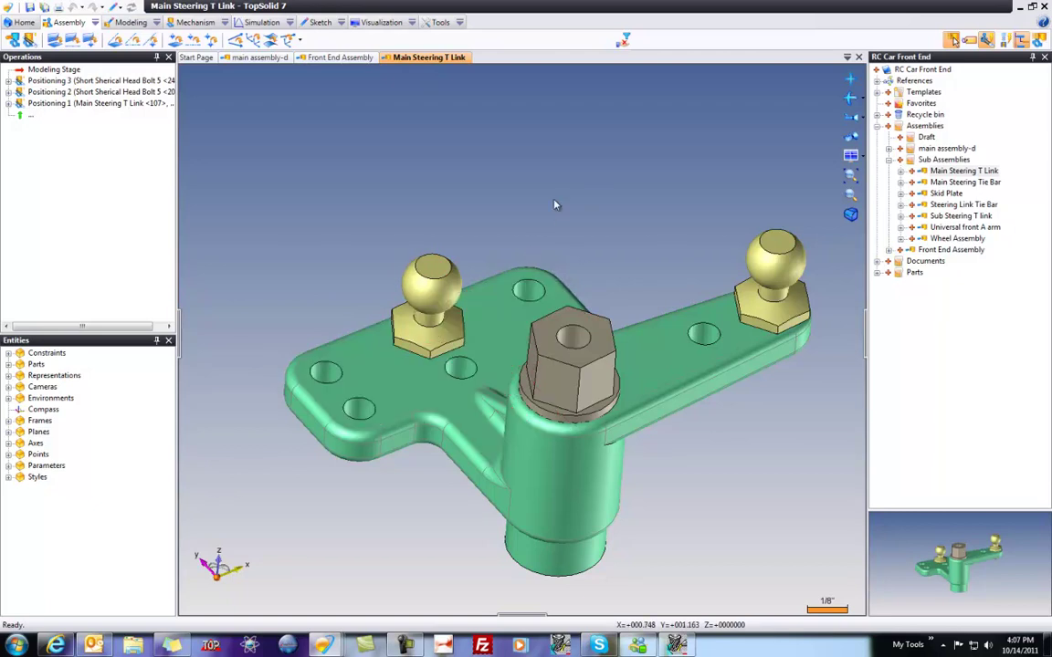
Step: Copy the ball-head bolt beside the center nut and seat the copy in the plate's front corner hole with axis and plane constraints
{"action": "scroll", "coordinate": [562, 198], "scroll_direction": "down", "scroll_amount": 2}
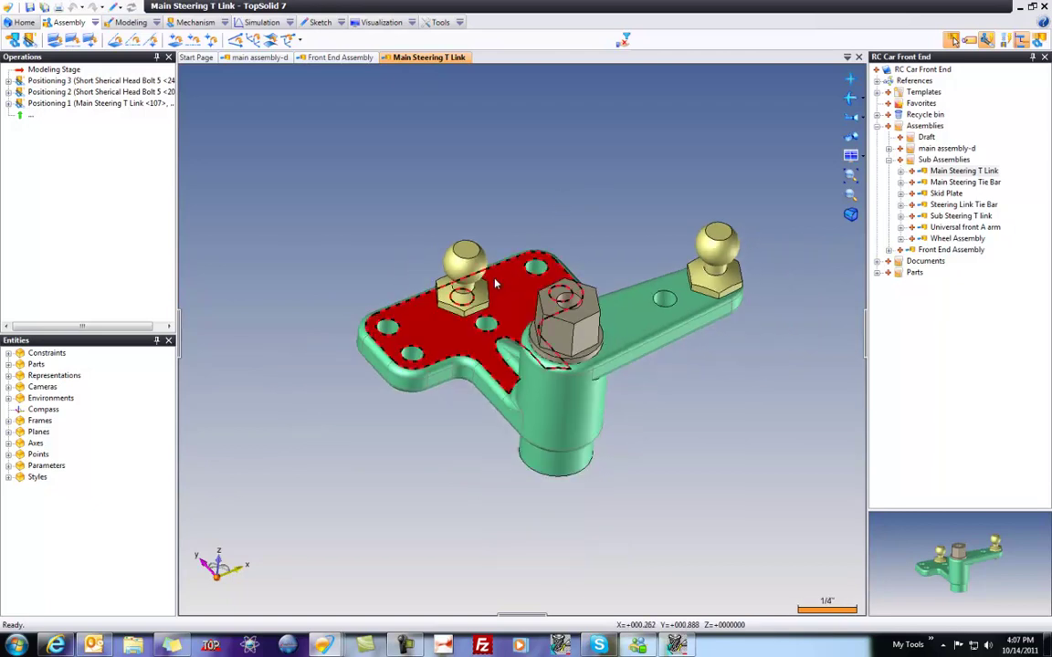
{"action": "left_click_drag", "start_coordinate": [461, 257], "coordinate": [324, 259]}
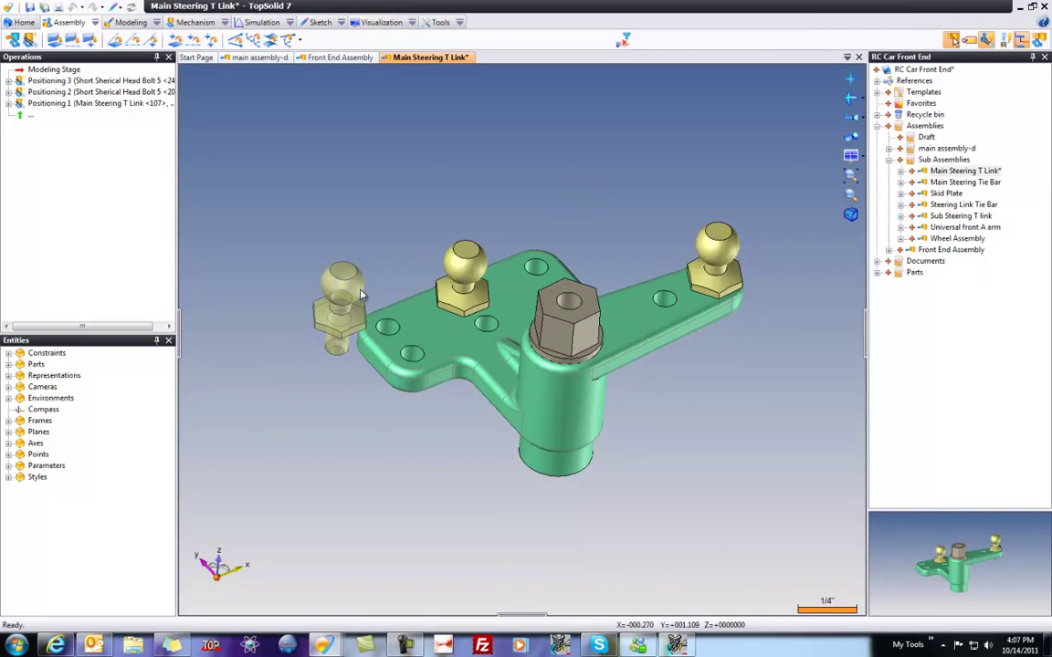
{"action": "left_click", "coordinate": [340, 352]}
{"action": "scroll", "coordinate": [412, 360], "scroll_direction": "up", "scroll_amount": 2}
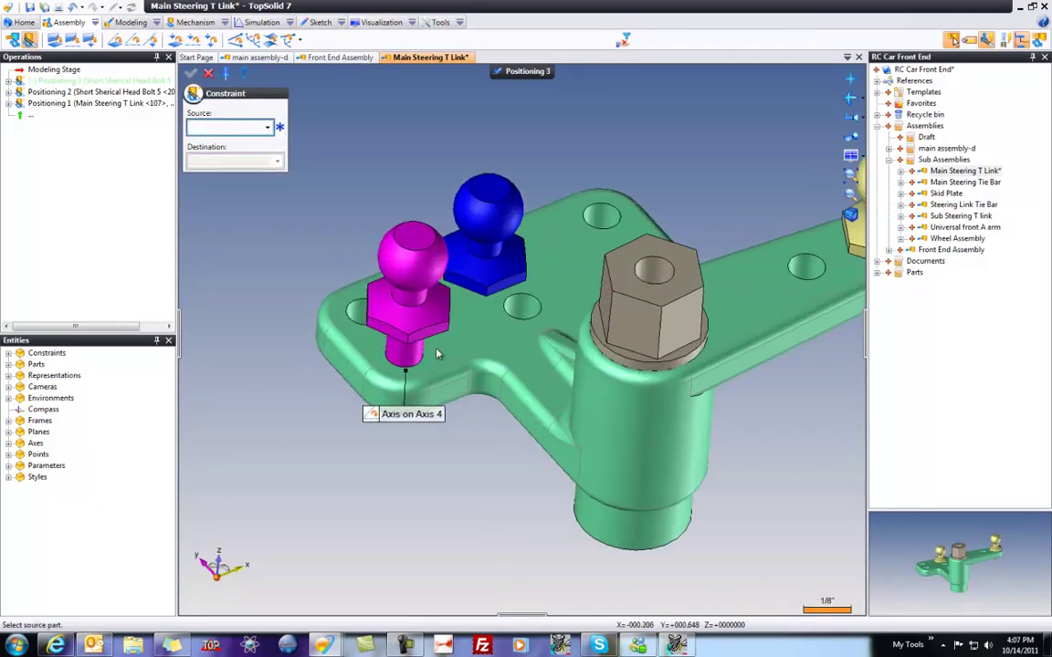
{"action": "left_click", "coordinate": [436, 340]}
{"action": "left_click", "coordinate": [436, 339]}
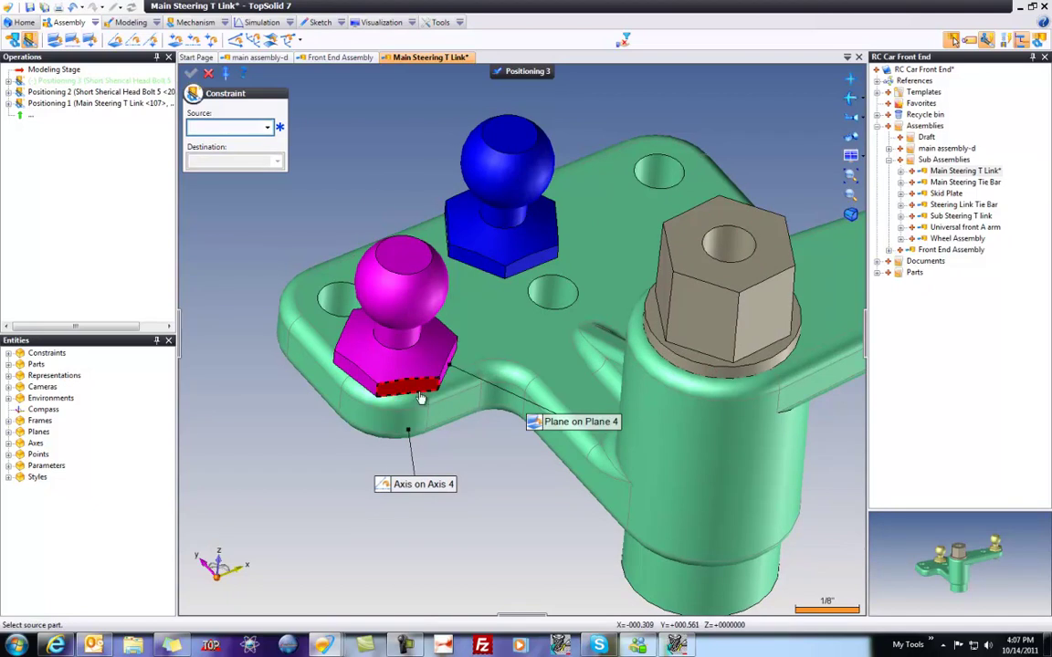
Step: Orient the copied bolt's hex head edge to the edge of the Main Steering T Link plate and validate Positioning 3
{"action": "left_click", "coordinate": [420, 398]}
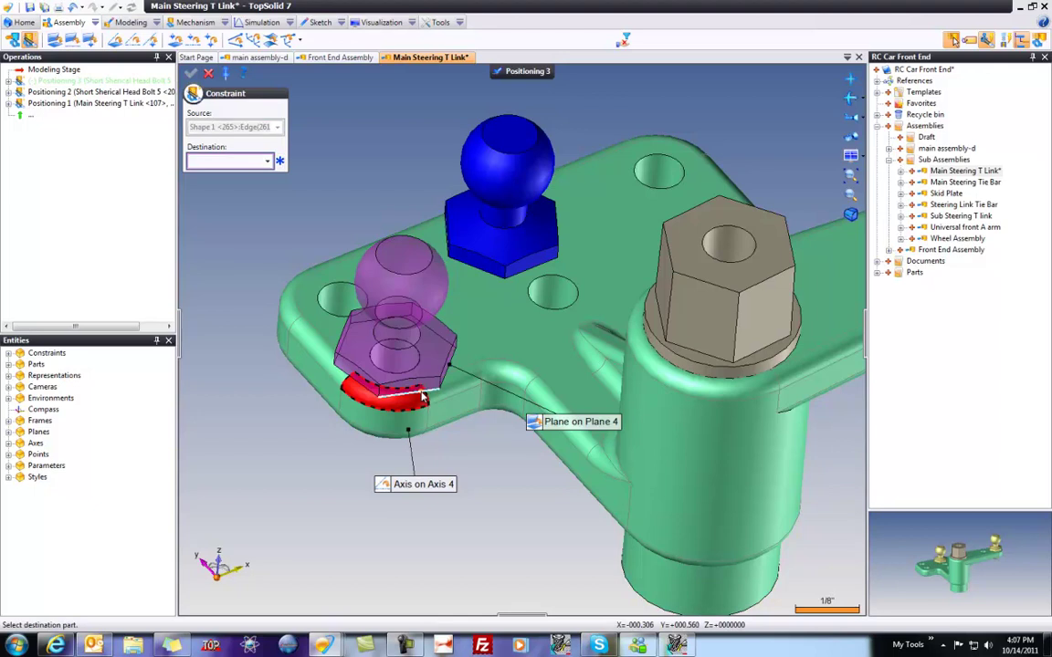
{"action": "left_click", "coordinate": [325, 343]}
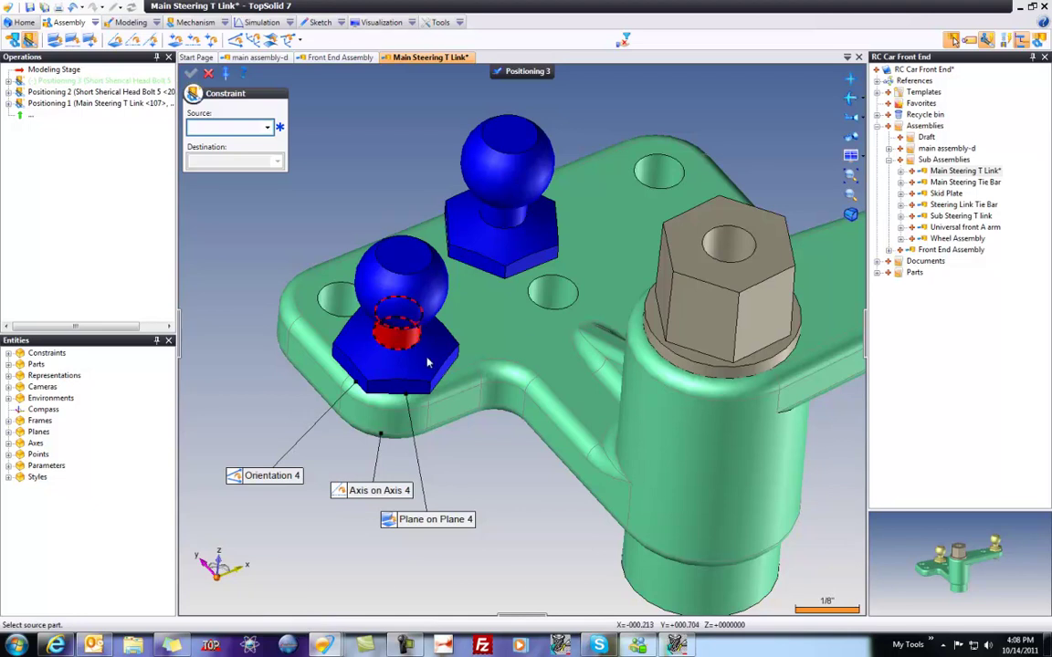
{"action": "scroll", "coordinate": [469, 303], "scroll_direction": "down", "scroll_amount": 2}
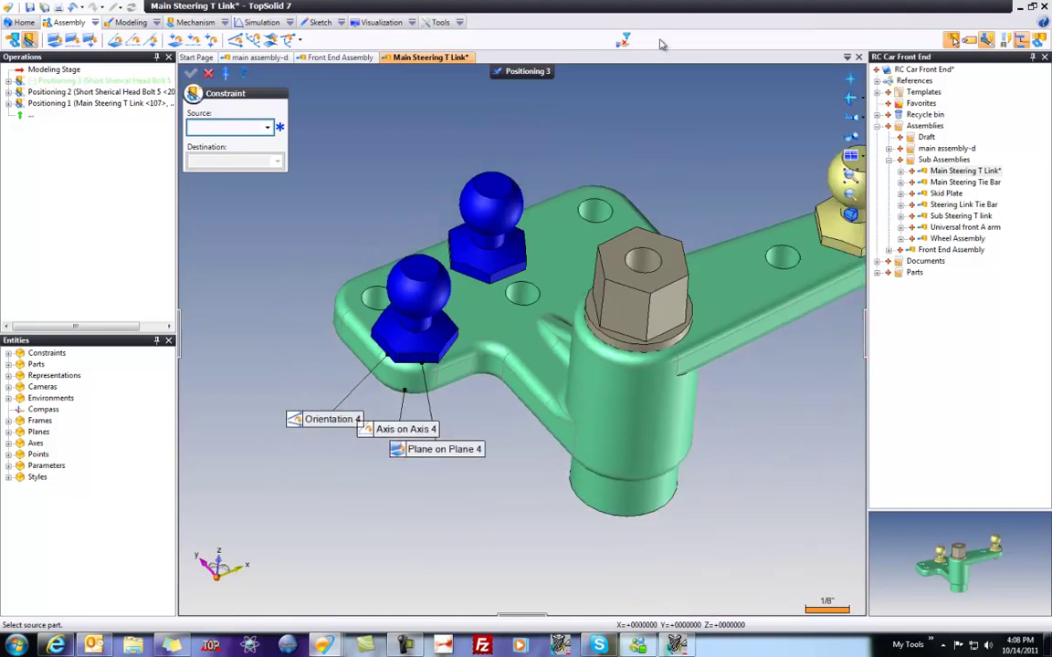
{"action": "left_click", "coordinate": [526, 72]}
Step: Save and close the Main Steering T Link document and open the Sub Steering T link assembly
{"action": "key", "text": "ctrl+s"}
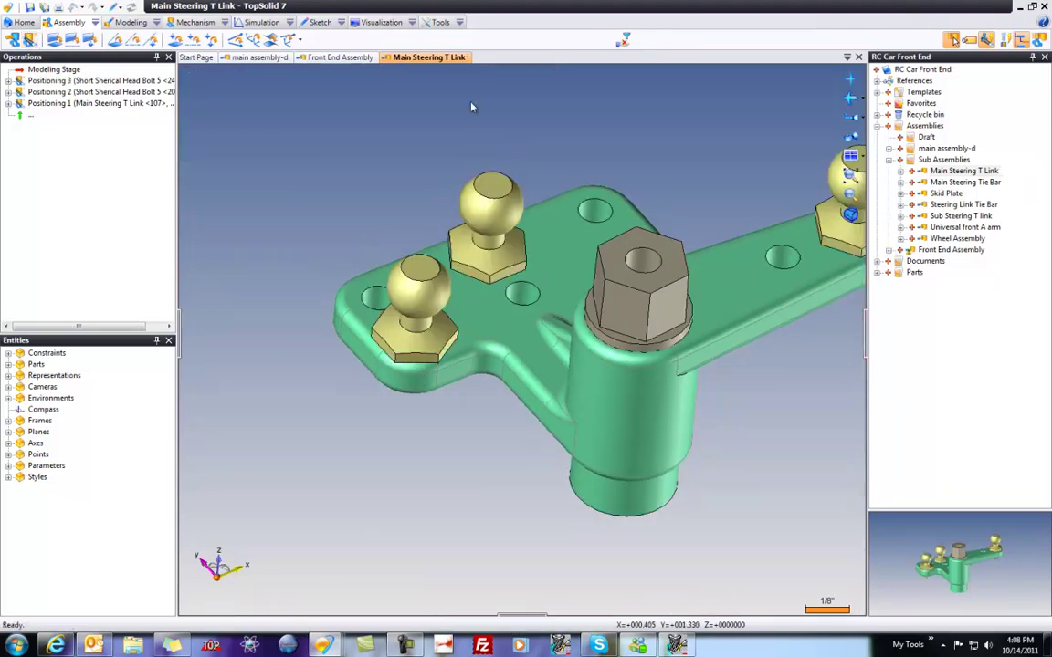
{"action": "key", "text": "ctrl+w"}
{"action": "double_click", "coordinate": [960, 215]}
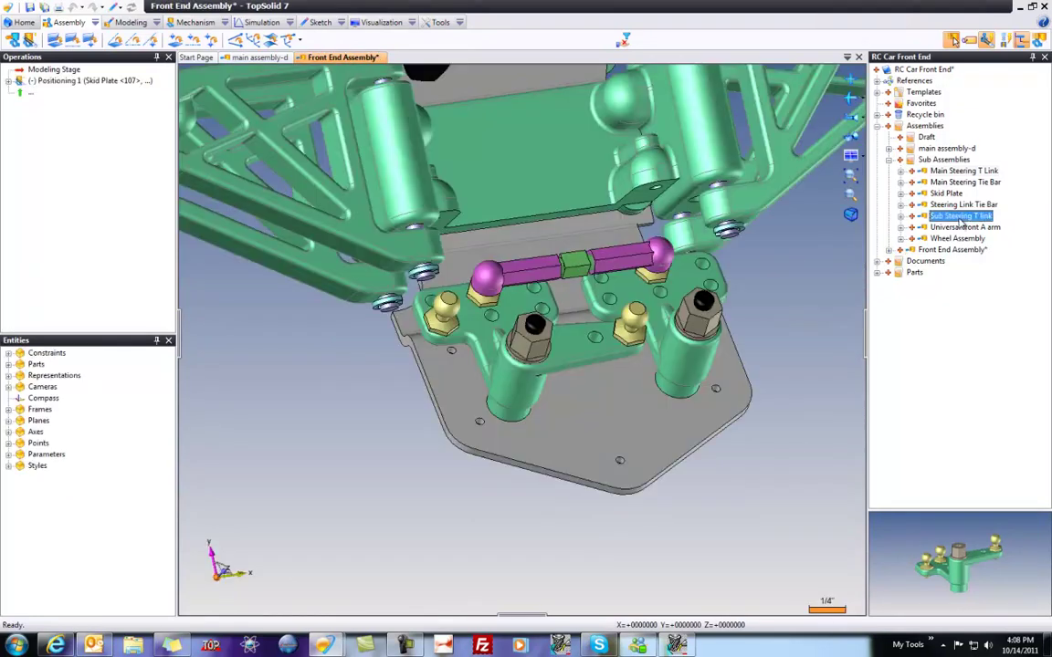
Step: Copy the Sub Steering T link's ball-head bolt and seat the copy in the plate's front corner hole with axis and plane constraints
{"action": "left_click_drag", "start_coordinate": [632, 295], "coordinate": [809, 271], "text": "ctrl"}
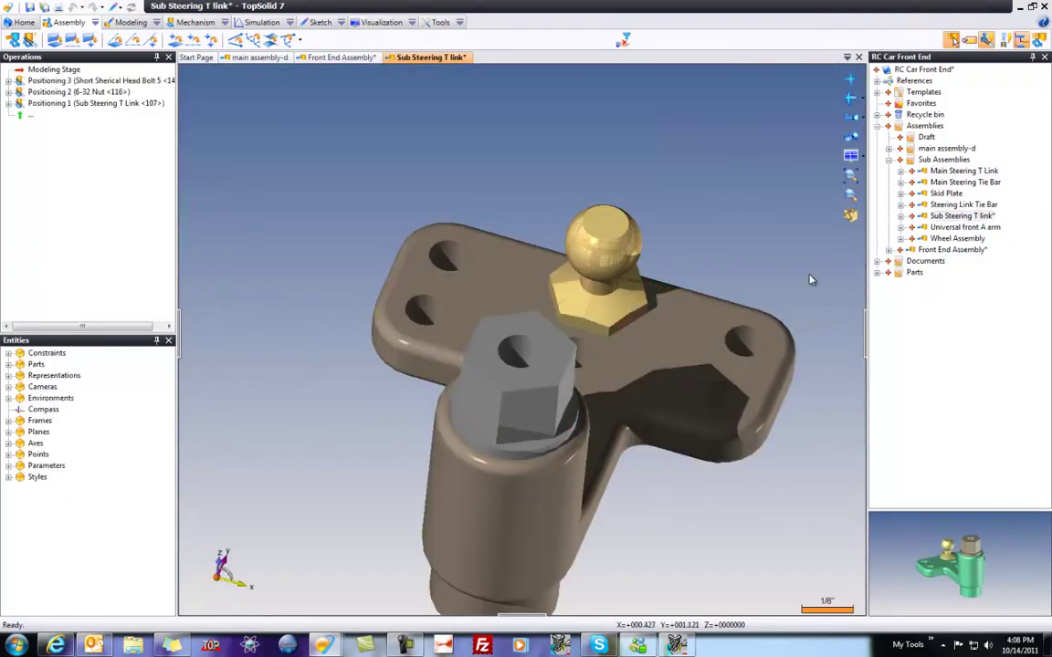
{"action": "middle_click_drag", "start_coordinate": [809, 266], "coordinate": [774, 327]}
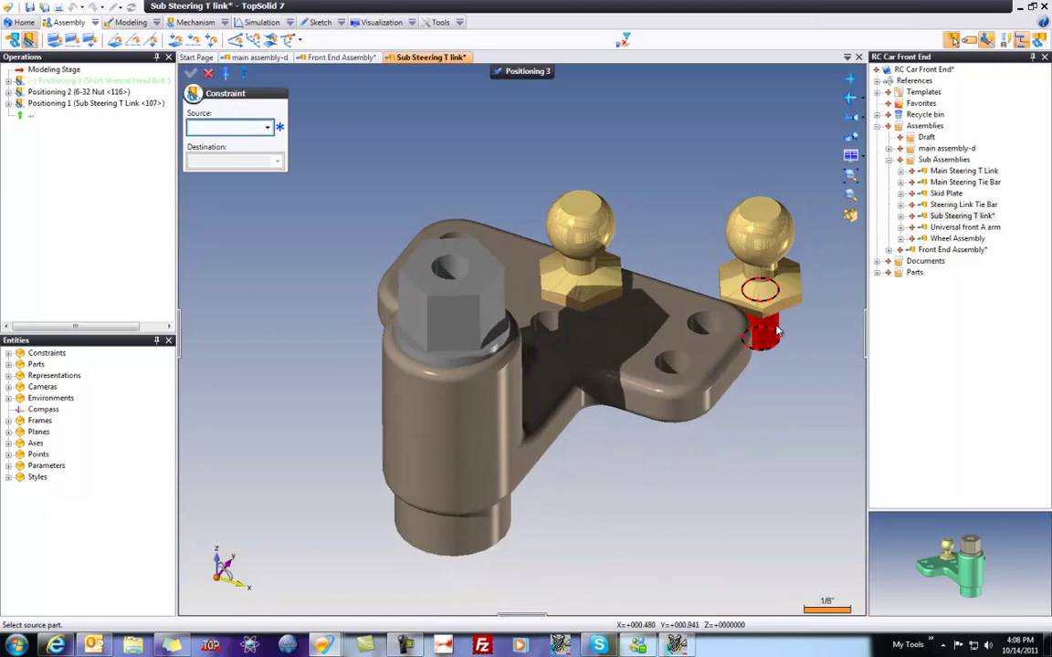
{"action": "left_click", "coordinate": [776, 331]}
{"action": "left_click", "coordinate": [669, 363]}
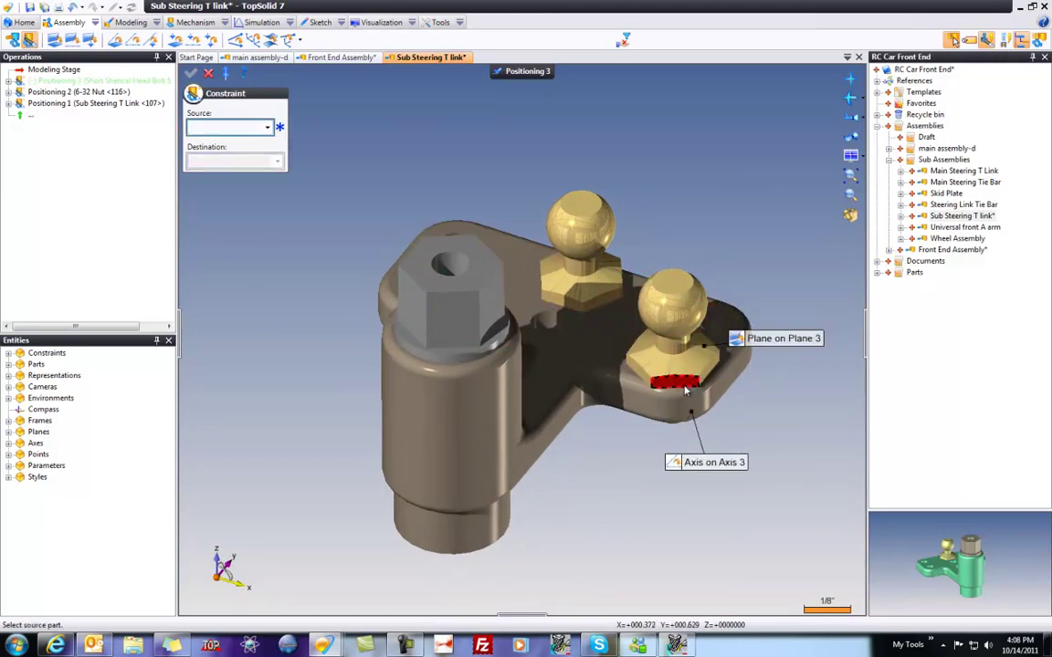
Step: Orient the copied bolt's hex head edge to the Sub Steering T link plate, end the positioning and save the document
{"action": "left_click", "coordinate": [687, 391]}
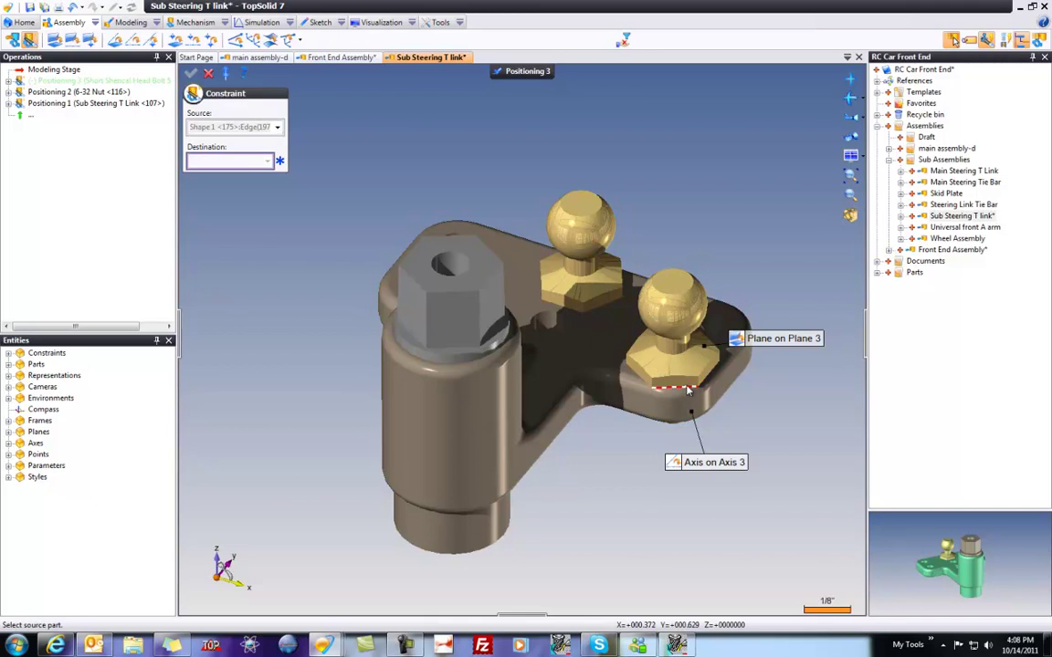
{"action": "left_click", "coordinate": [727, 350]}
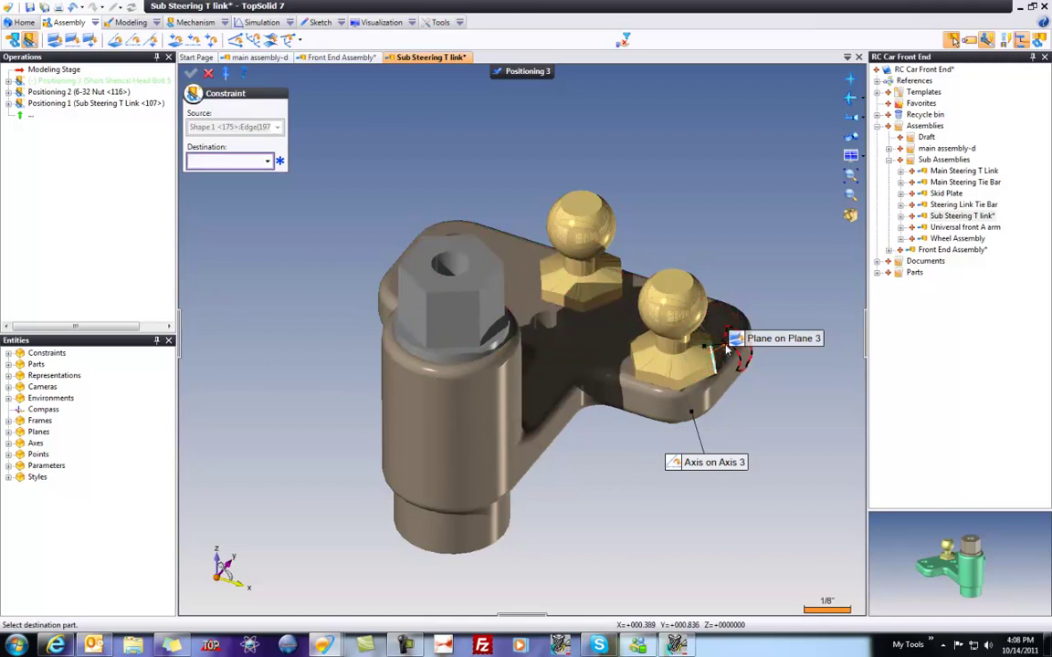
{"action": "left_click", "coordinate": [207, 75]}
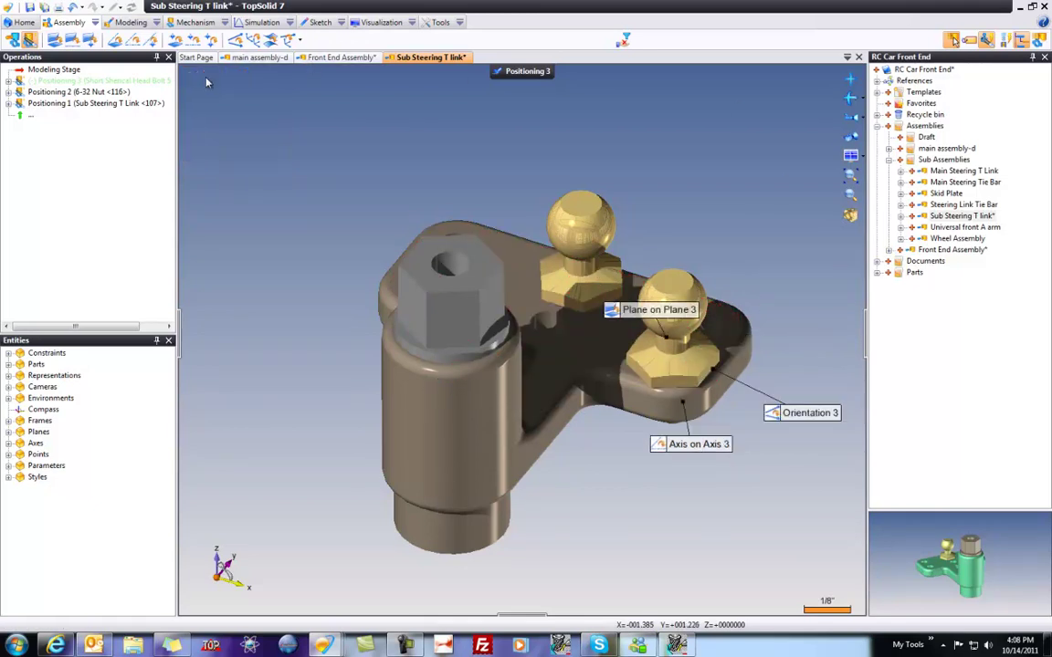
{"action": "key", "text": "ctrl+s"}
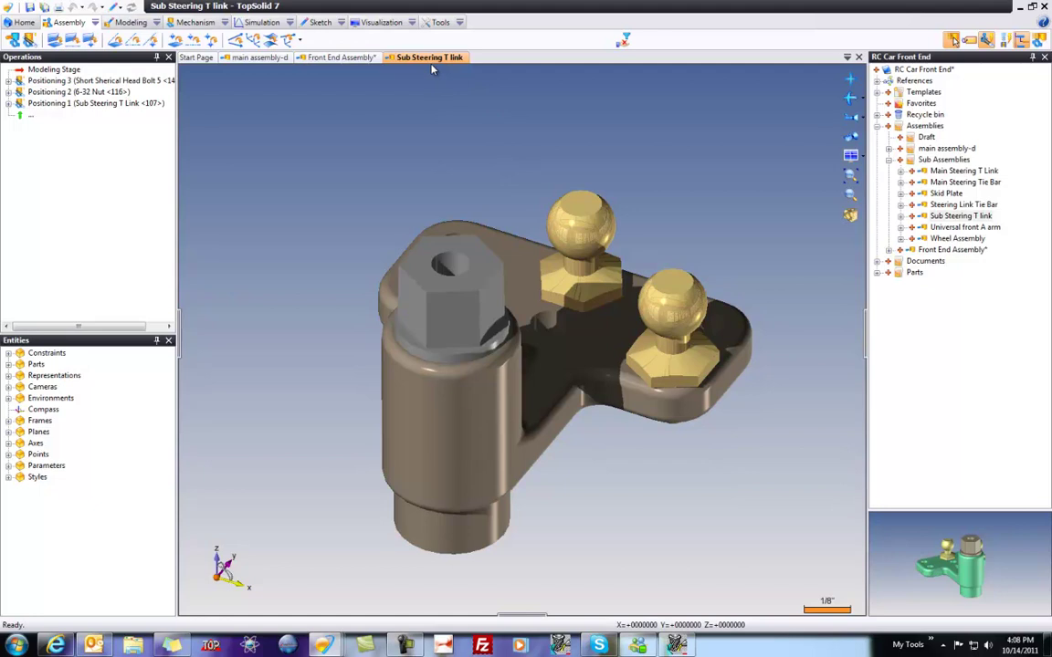
Step: Check the updated links in the Front End Assembly and close the Sub Steering T link document
{"action": "left_click", "coordinate": [354, 61]}
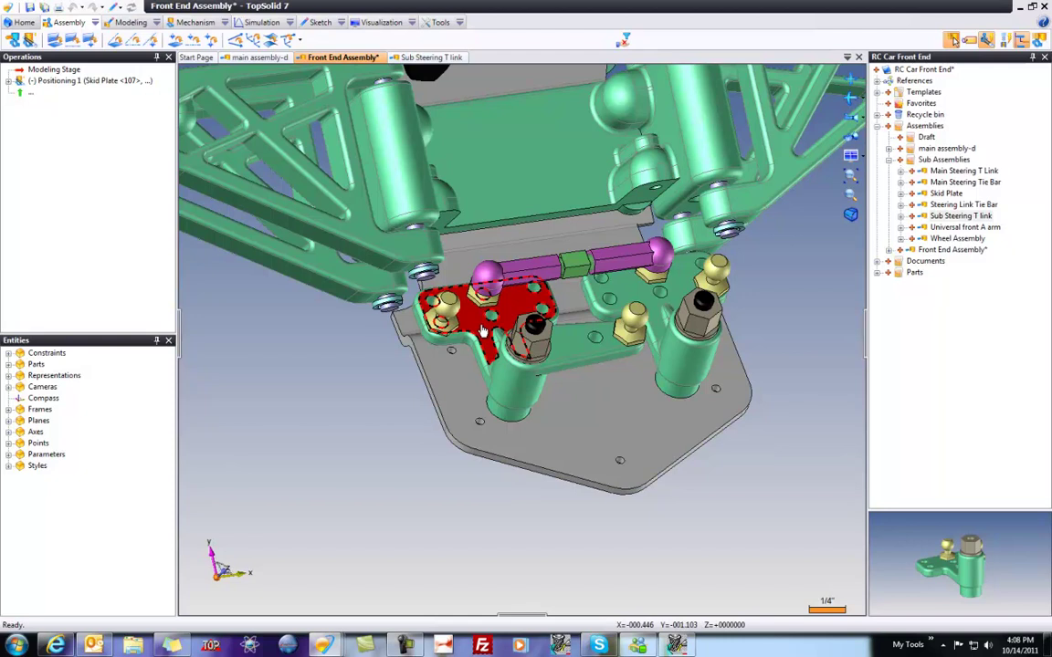
{"action": "left_click", "coordinate": [415, 58]}
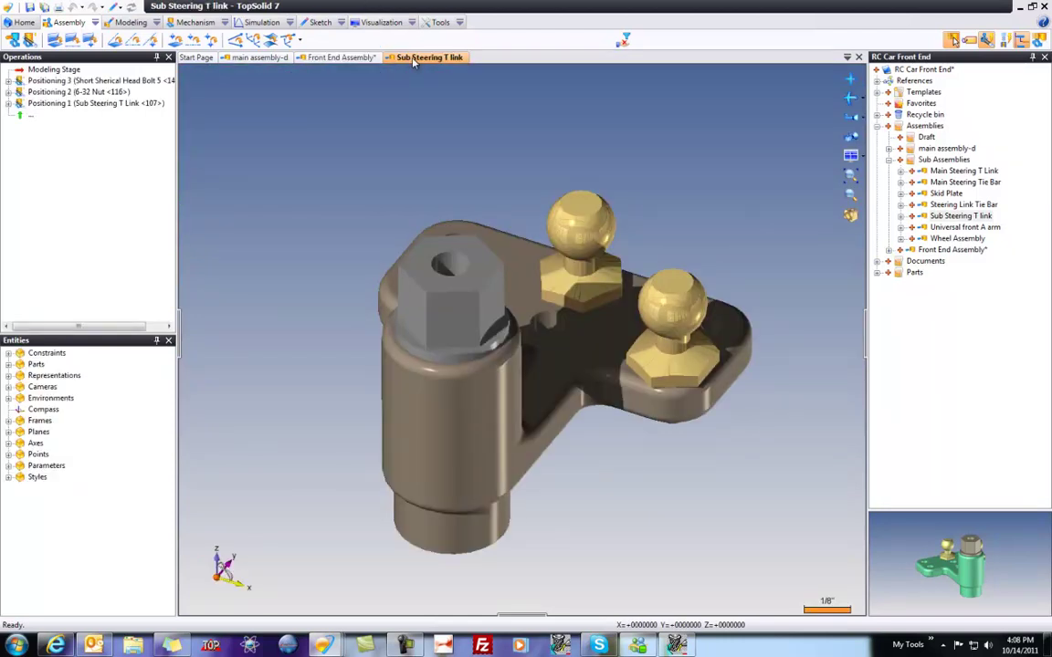
{"action": "middle_click", "coordinate": [414, 61]}
Step: Insert the Steering Link Tie Bar into the Front End Assembly and rotate it to span between the wheel and the steering link
{"action": "scroll", "coordinate": [505, 578], "scroll_direction": "down", "scroll_amount": 2}
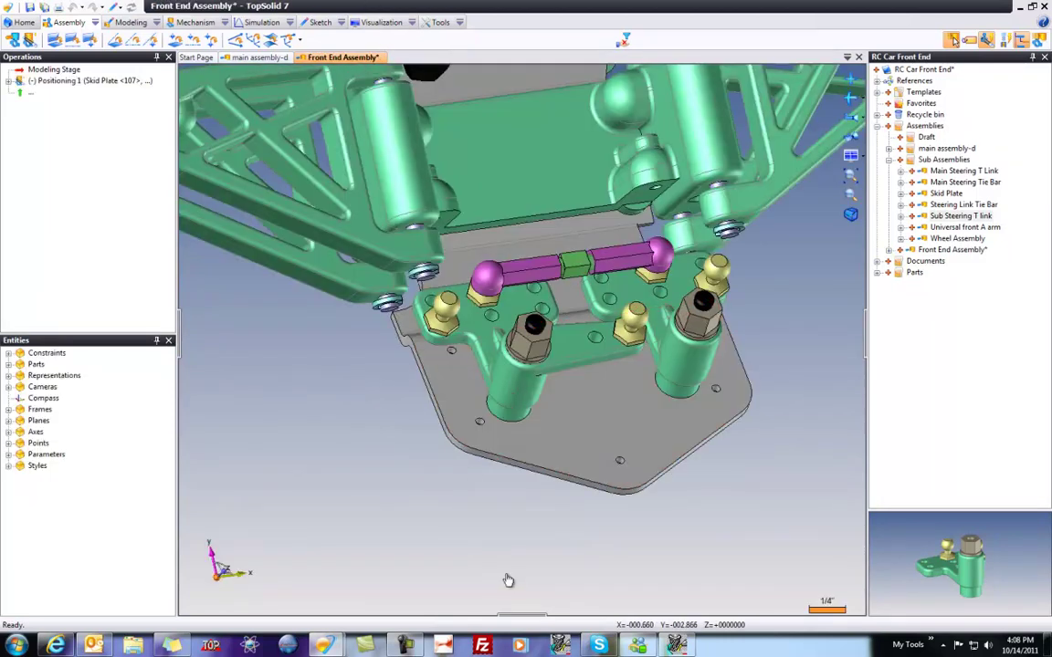
{"action": "middle_click_drag", "start_coordinate": [505, 578], "coordinate": [503, 559]}
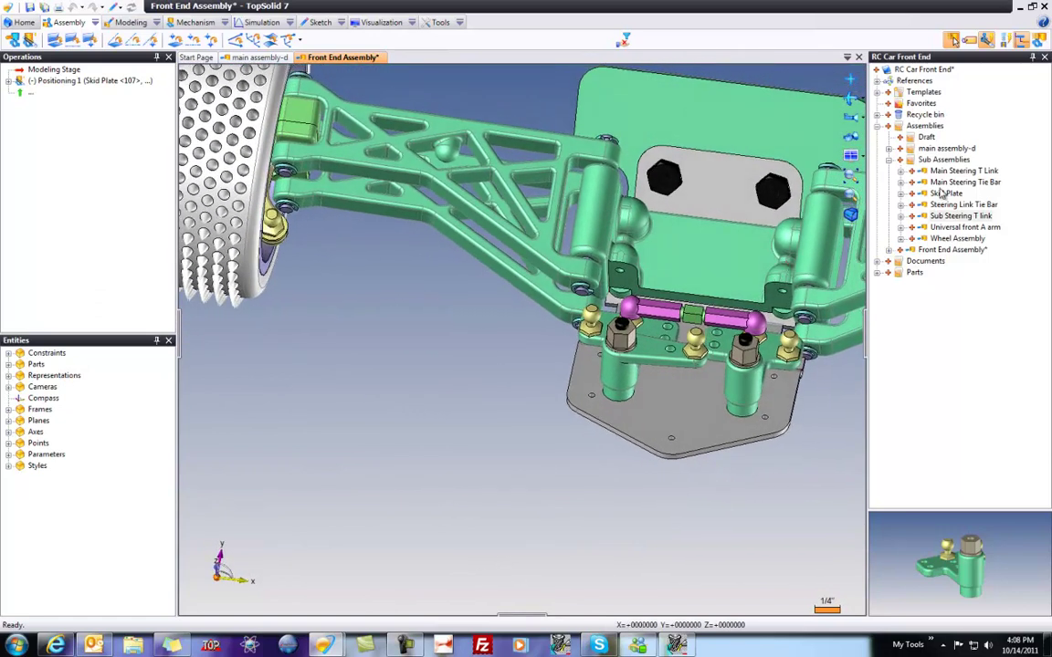
{"action": "left_click", "coordinate": [965, 183]}
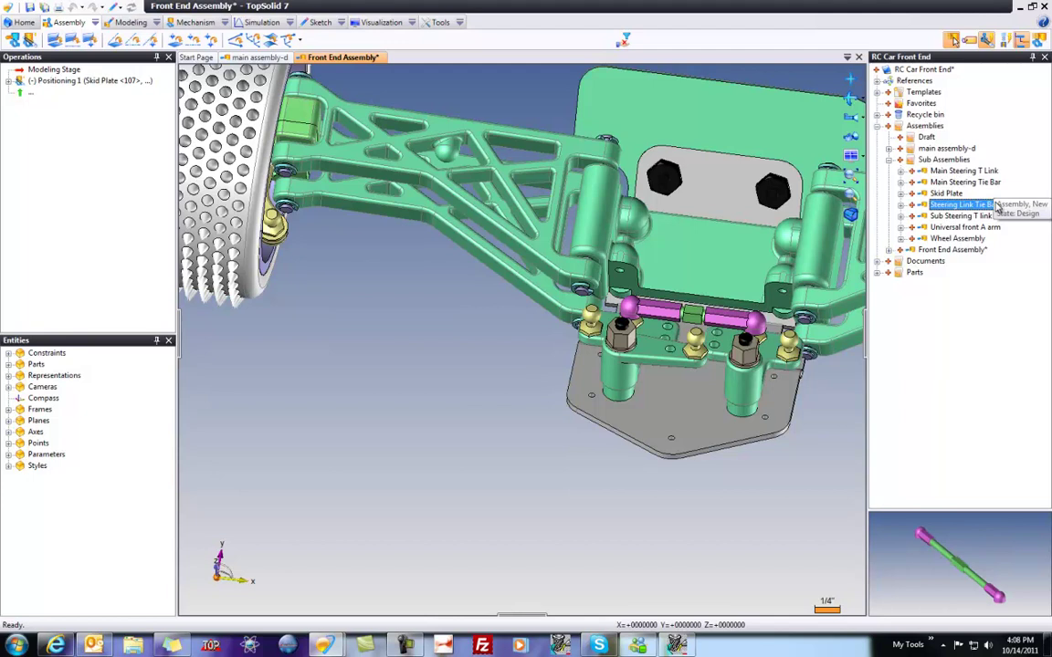
{"action": "left_click_drag", "start_coordinate": [993, 206], "coordinate": [402, 330]}
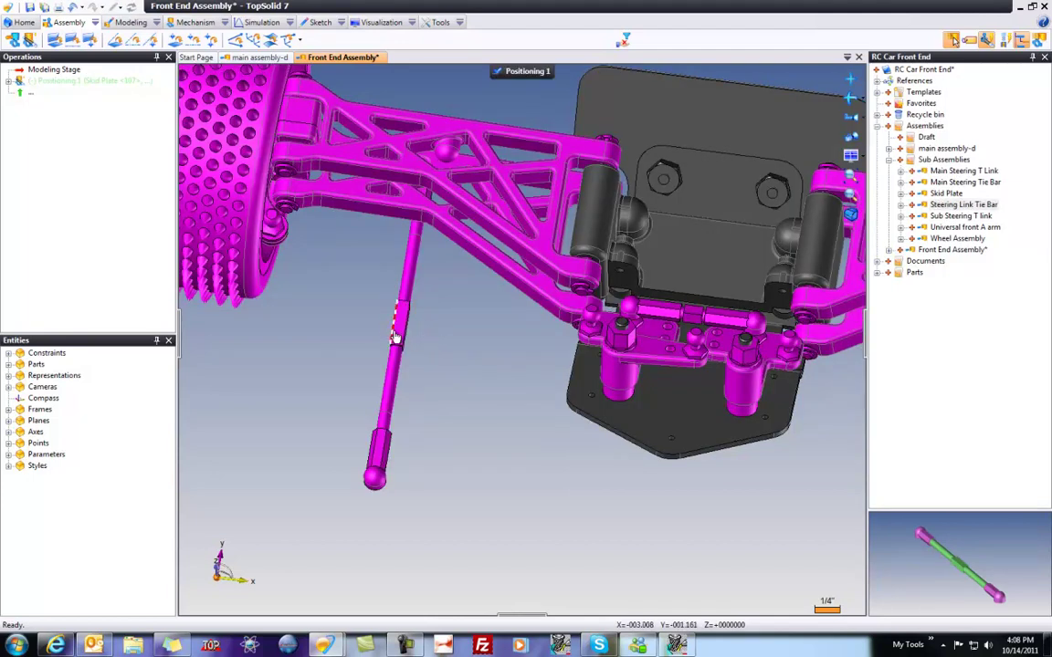
{"action": "right_click_drag", "start_coordinate": [399, 338], "coordinate": [442, 341]}
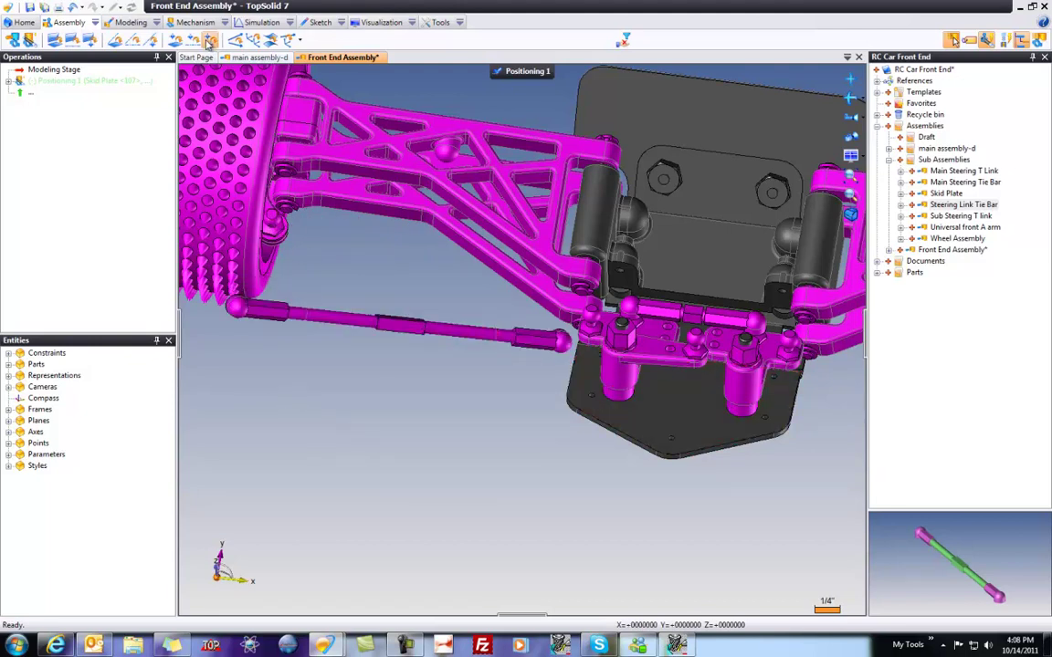
Step: Match the tie bar's outer socket center to the wheel's ball head with a Point on Point constraint
{"action": "left_click", "coordinate": [210, 39]}
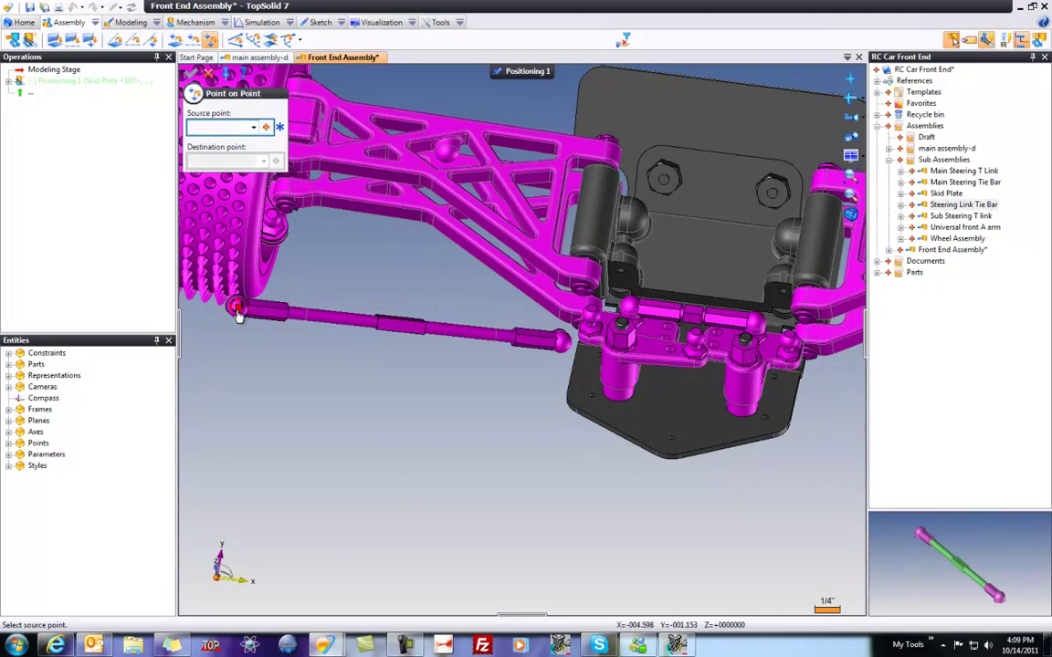
{"action": "left_click_drag", "start_coordinate": [237, 313], "coordinate": [320, 248]}
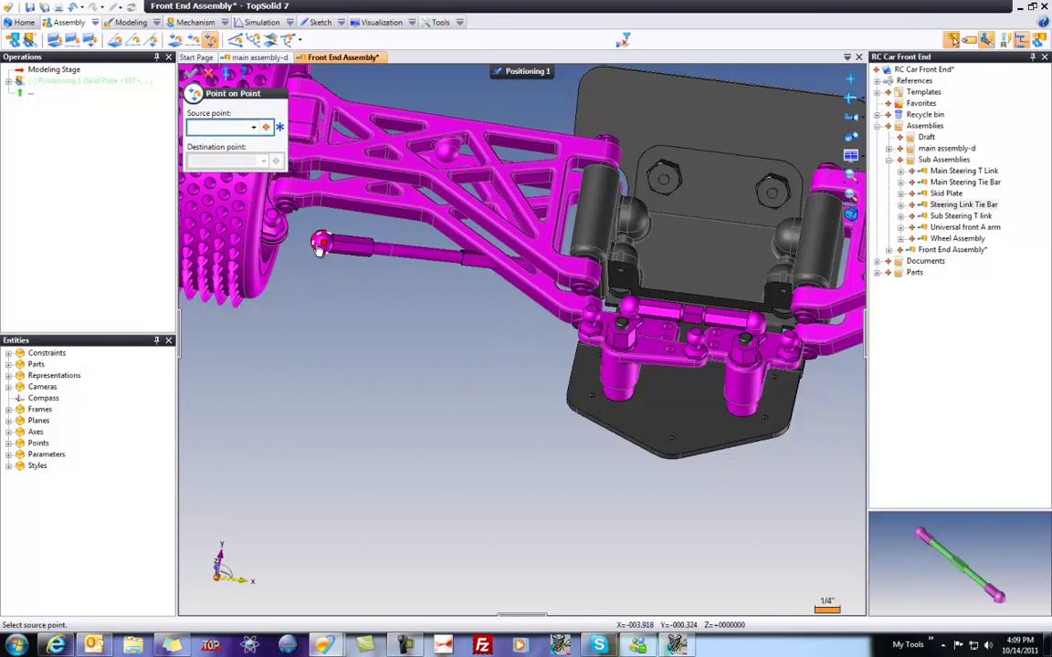
{"action": "scroll", "coordinate": [320, 247], "scroll_direction": "up", "scroll_amount": 4}
{"action": "left_click", "coordinate": [407, 292]}
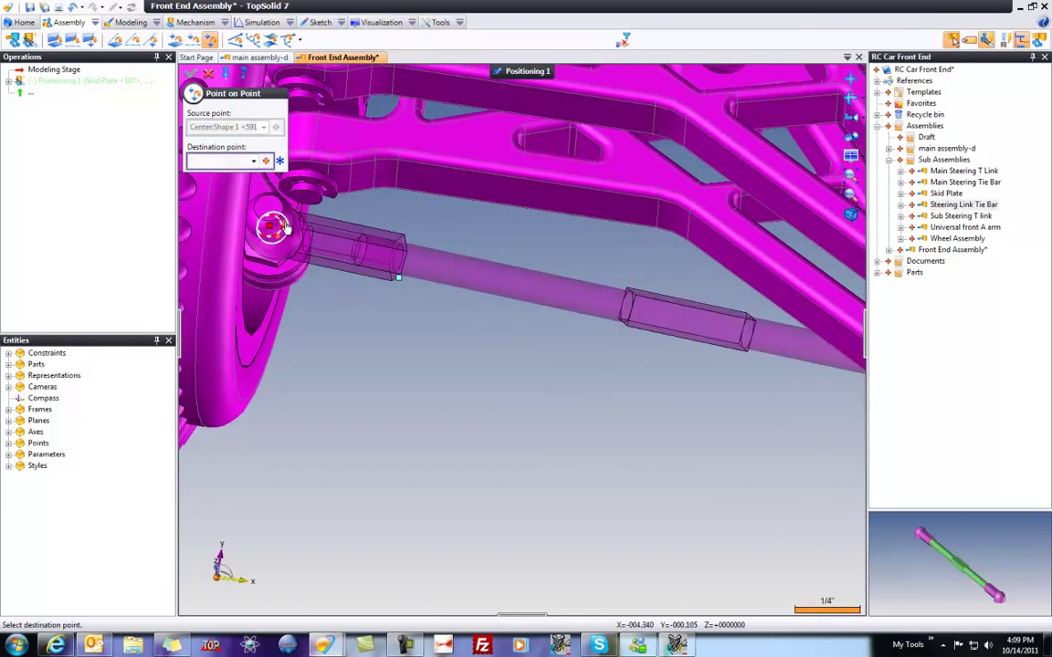
{"action": "left_click", "coordinate": [269, 212]}
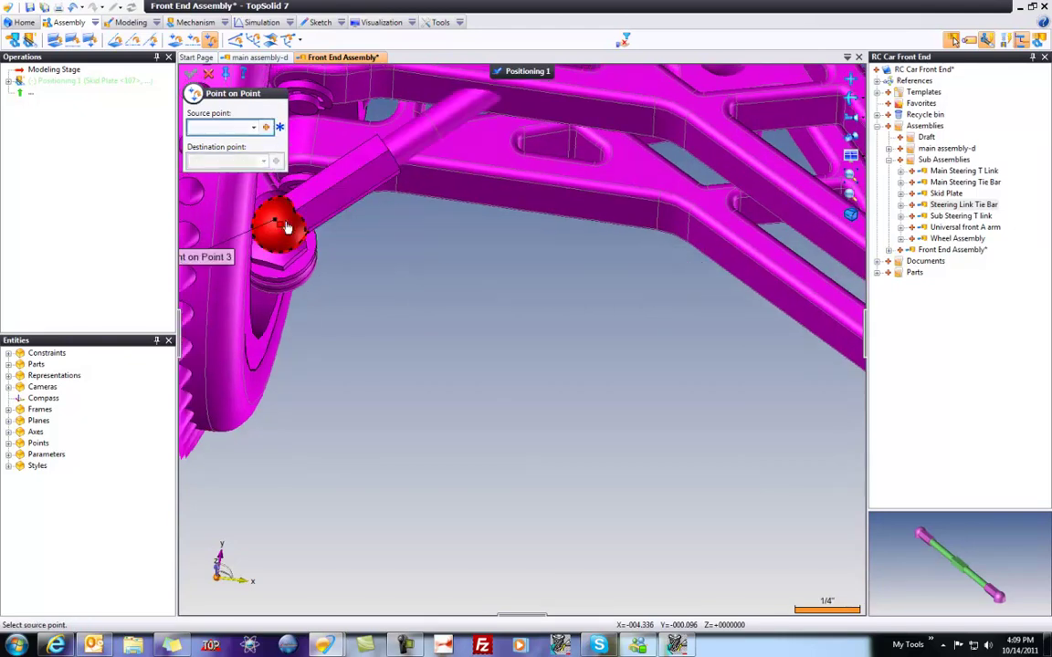
Step: Match the tie bar's other socket center to the added ball head on the Main Steering T Link with Point on Point
{"action": "scroll", "coordinate": [340, 363], "scroll_direction": "up", "scroll_amount": 2}
{"action": "scroll", "coordinate": [342, 362], "scroll_direction": "down", "scroll_amount": 2}
{"action": "middle_click_drag", "start_coordinate": [358, 341], "coordinate": [390, 290]}
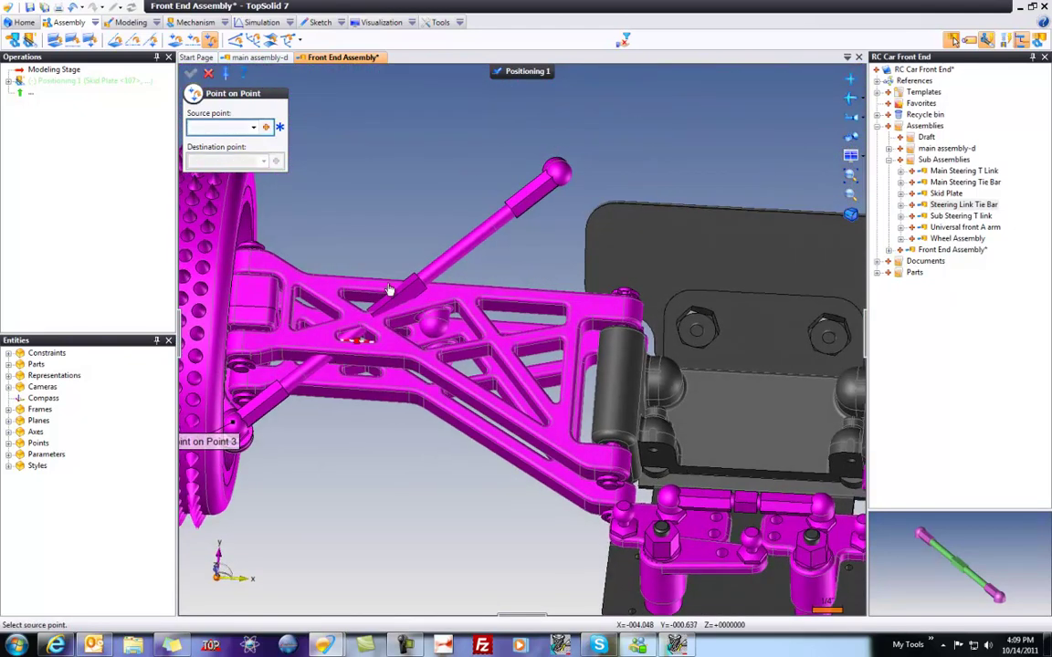
{"action": "left_click", "coordinate": [558, 174]}
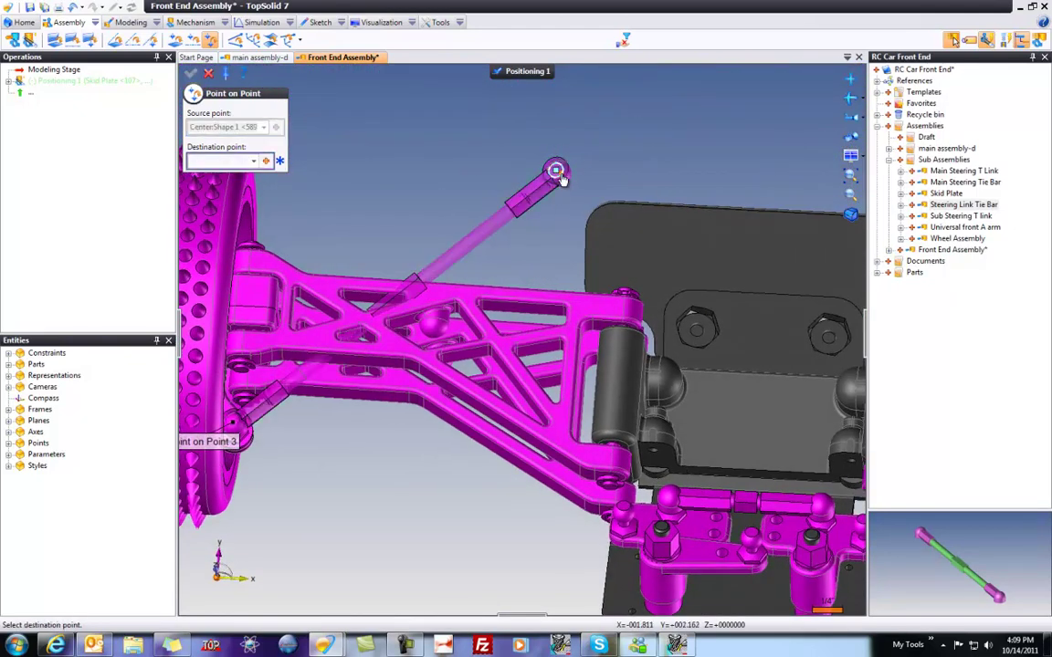
{"action": "middle_click_drag", "start_coordinate": [558, 173], "coordinate": [722, 421]}
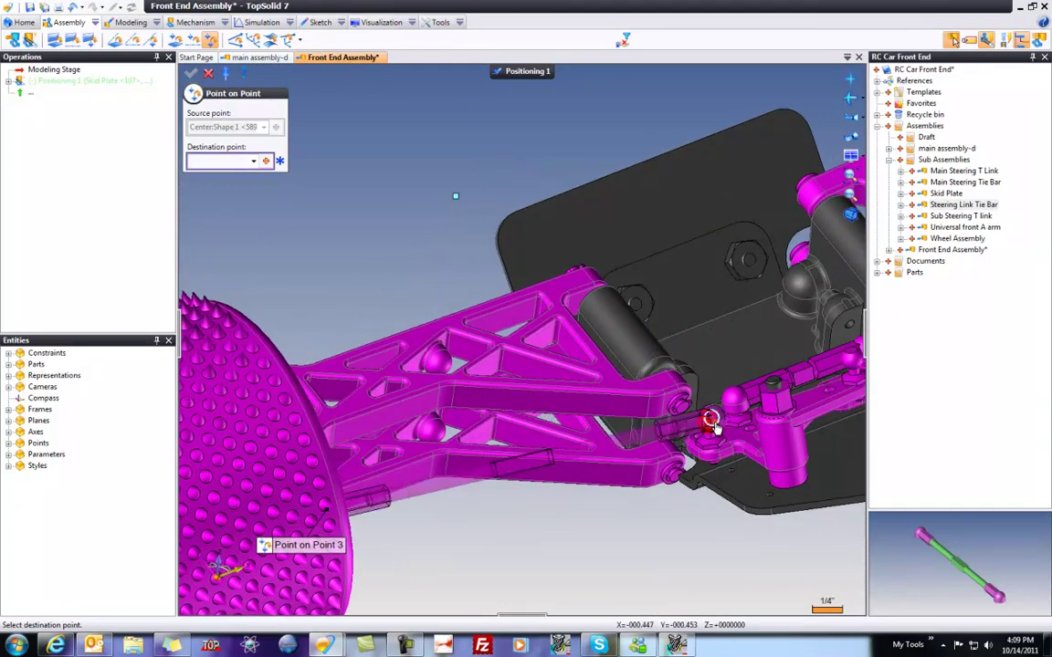
{"action": "left_click", "coordinate": [699, 424]}
{"action": "middle_click_drag", "start_coordinate": [661, 494], "coordinate": [435, 332]}
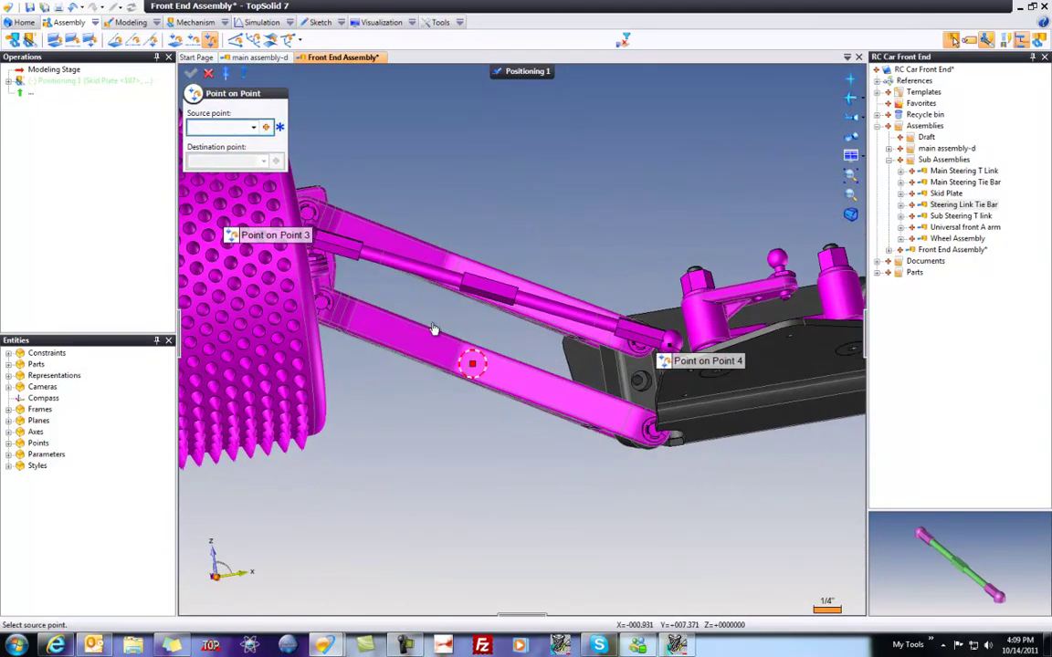
Step: End the Point on Point constraints for the first tie bar and validate its positioning in the assembly
{"action": "left_click", "coordinate": [209, 76]}
{"action": "middle_click_drag", "start_coordinate": [369, 320], "coordinate": [321, 363]}
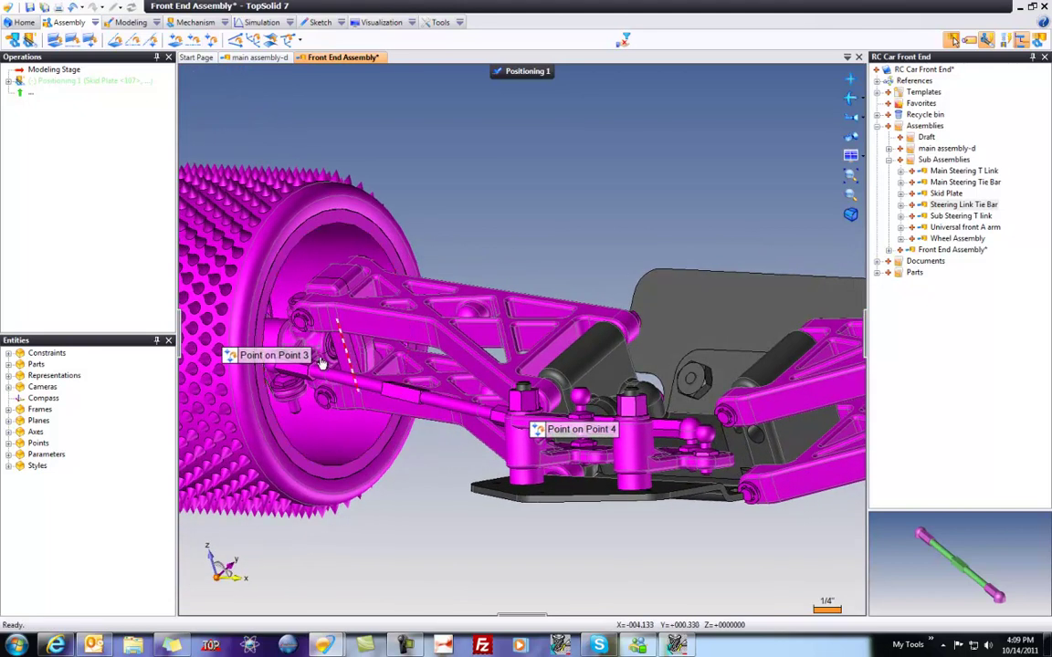
{"action": "middle_click_drag", "start_coordinate": [411, 392], "coordinate": [547, 470]}
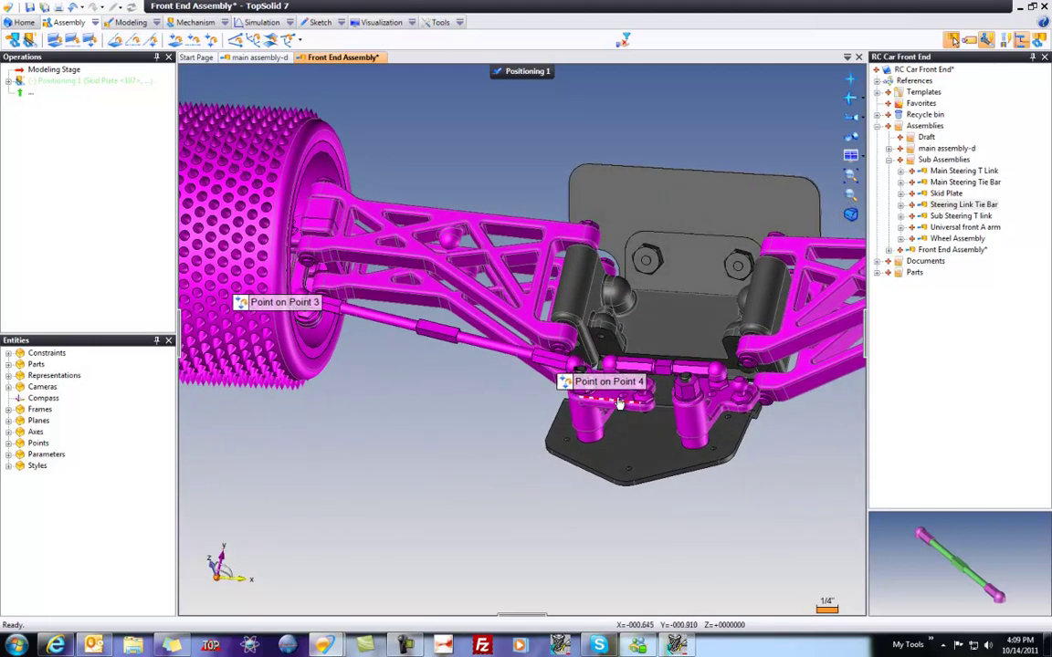
{"action": "mouse_move", "coordinate": [618, 410]}
{"action": "left_mouse_down"}
{"action": "mouse_move", "coordinate": [624, 403]}
{"action": "mouse_move", "coordinate": [615, 409]}
{"action": "left_mouse_up"}
{"action": "left_click", "coordinate": [533, 74]}
Step: Insert a second Steering Link Tie Bar near the opposite wheel and match its outer socket center to that wheel's ball head with Point on Point
{"action": "middle_click_drag", "start_coordinate": [502, 167], "coordinate": [418, 259]}
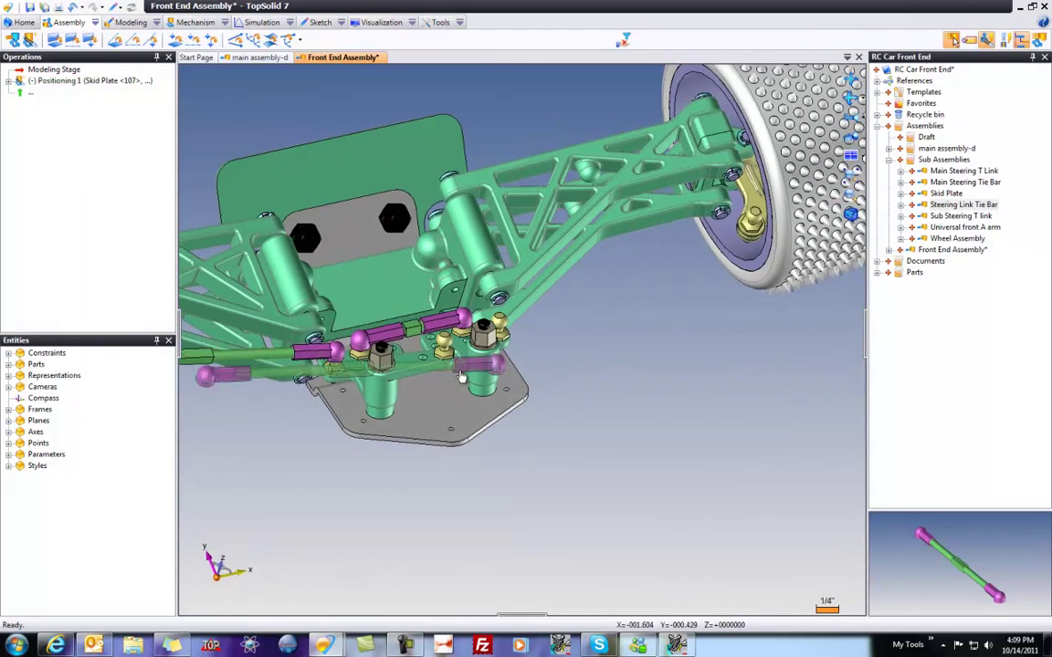
{"action": "left_click_drag", "start_coordinate": [461, 376], "coordinate": [661, 316]}
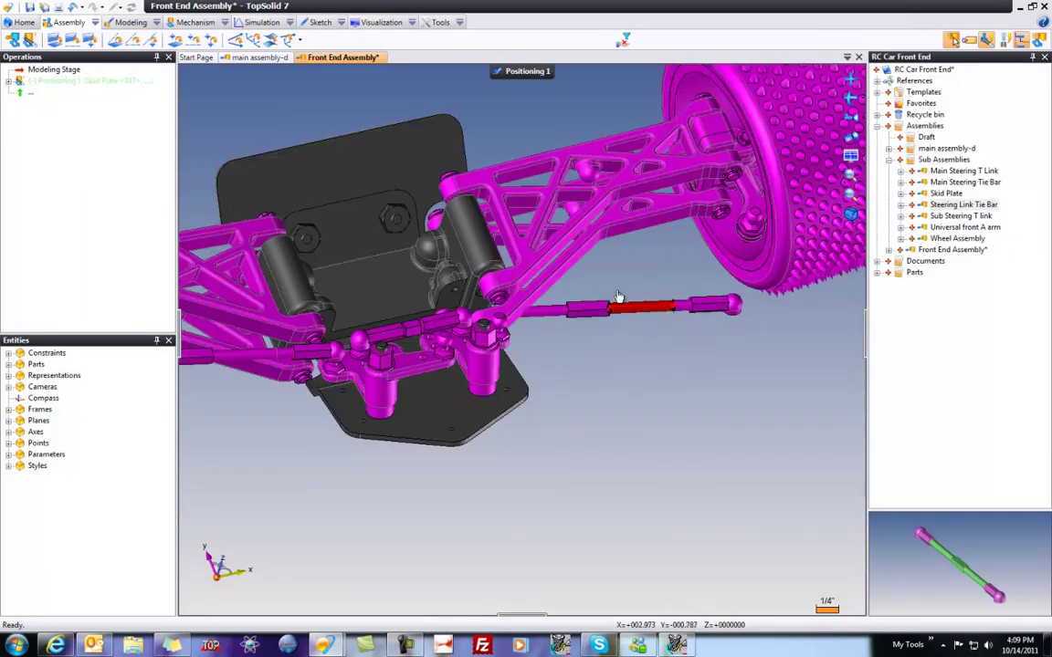
{"action": "left_click", "coordinate": [211, 41]}
{"action": "scroll", "coordinate": [593, 330], "scroll_direction": "up", "scroll_amount": 5}
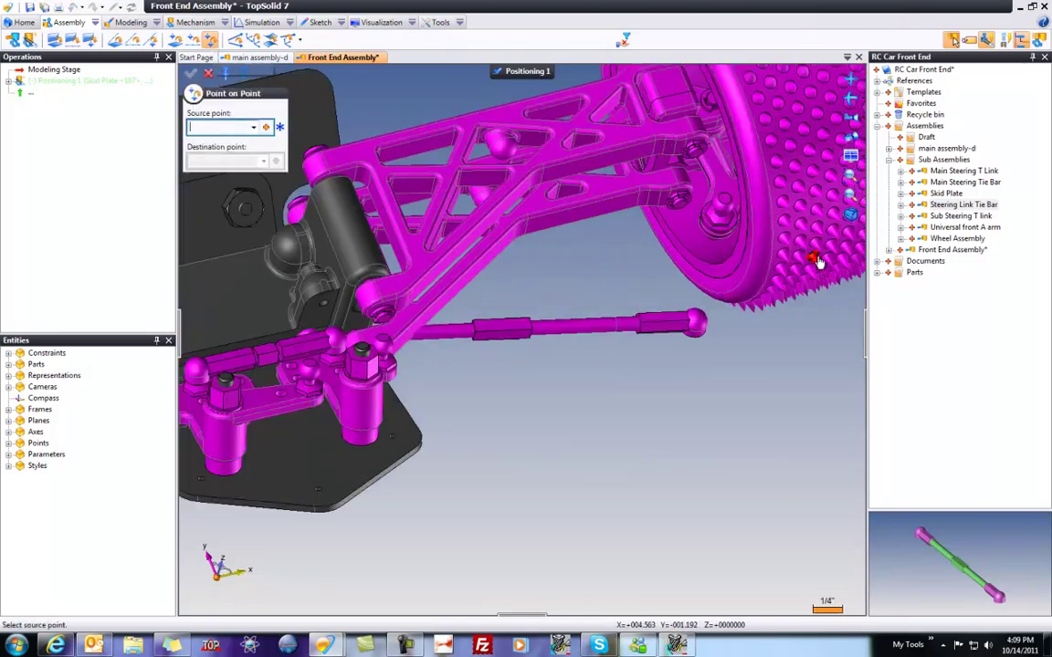
{"action": "left_click", "coordinate": [593, 331]}
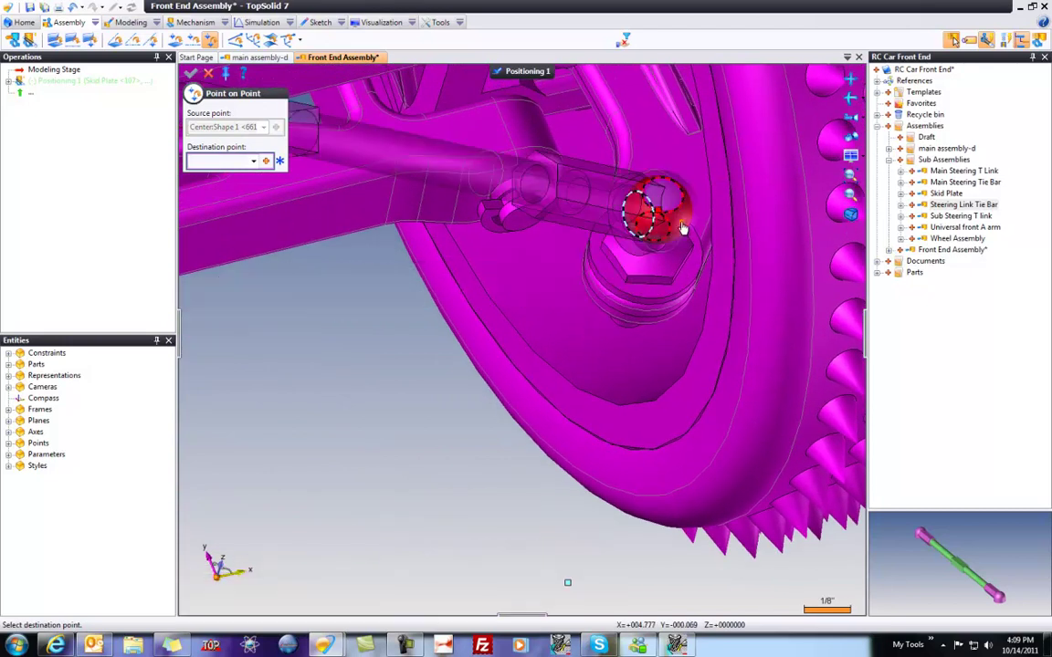
{"action": "left_click", "coordinate": [691, 236]}
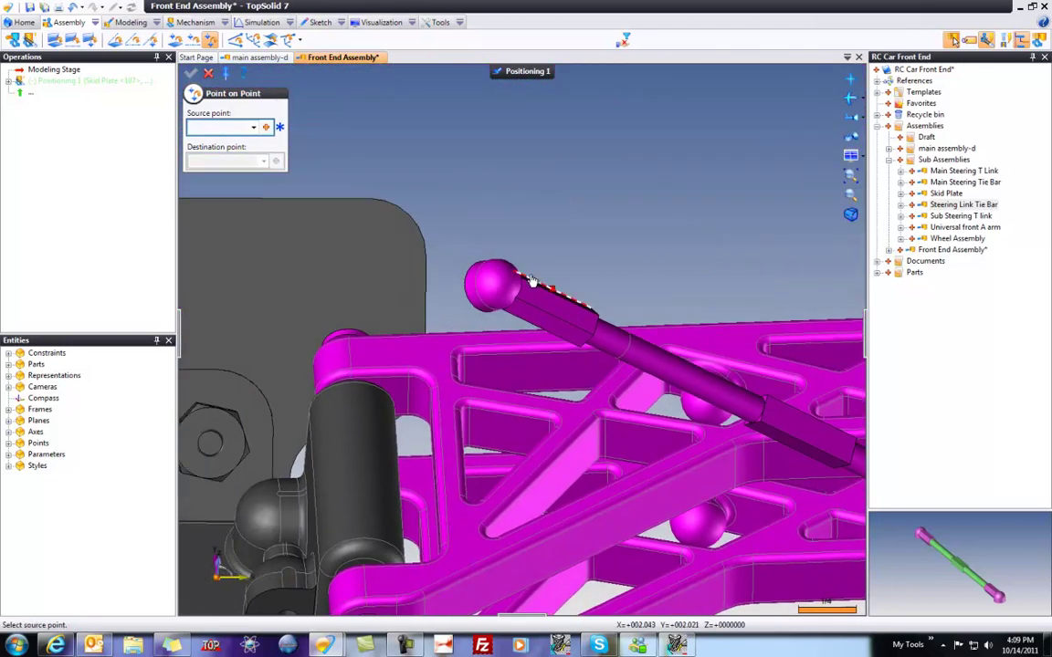
Step: Match the second tie bar's inner socket center to the Sub Steering T link's ball head with Point on Point and validate the positioning
{"action": "left_click", "coordinate": [506, 285]}
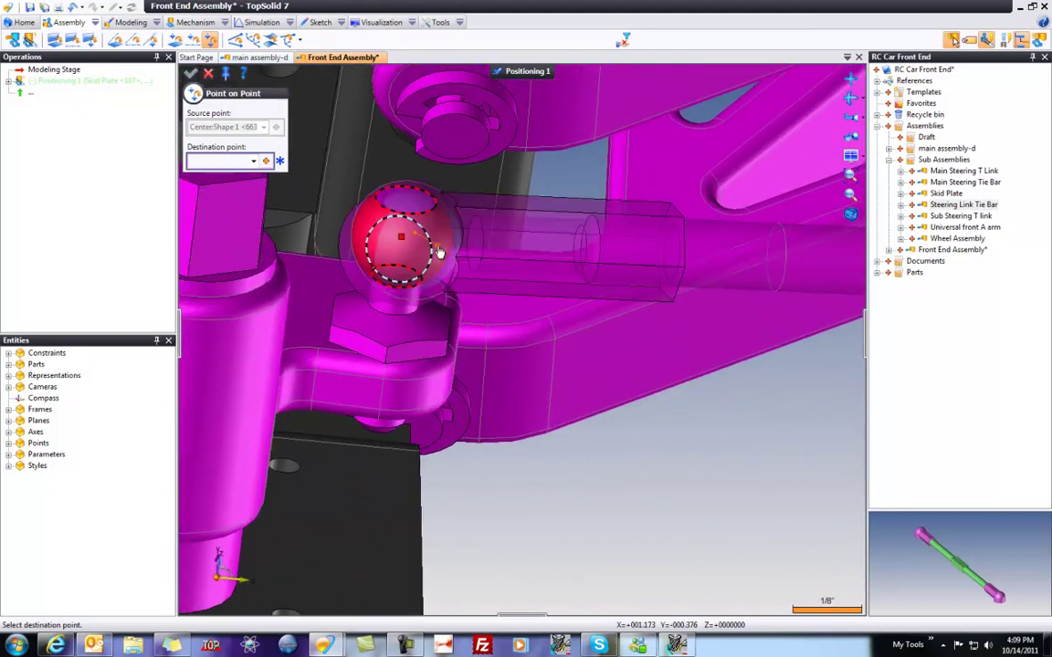
{"action": "left_click", "coordinate": [434, 240]}
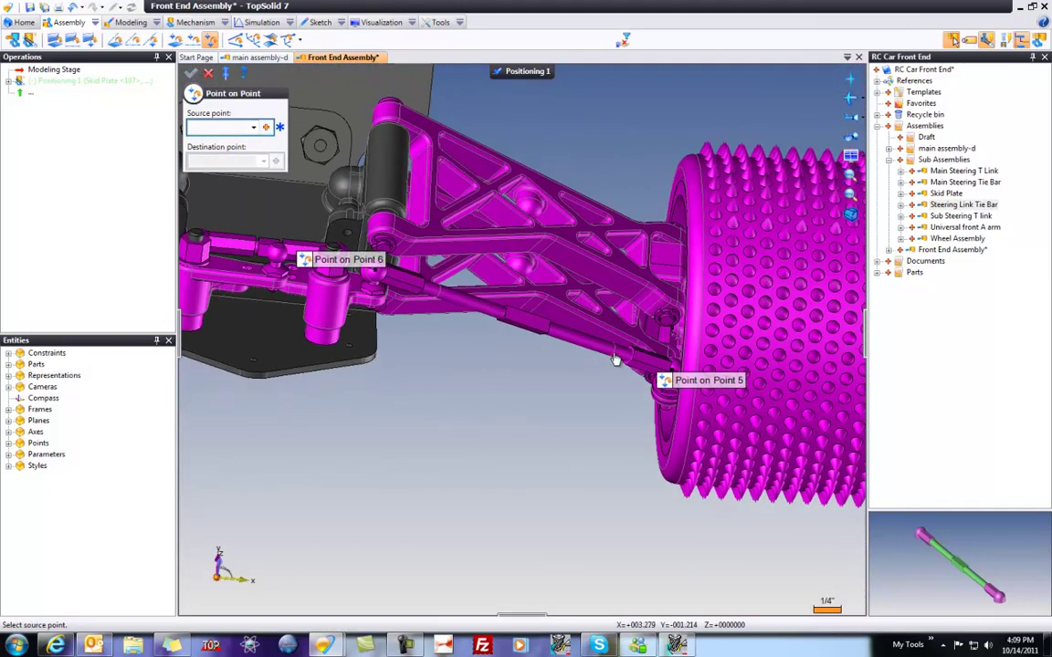
{"action": "left_click", "coordinate": [191, 73]}
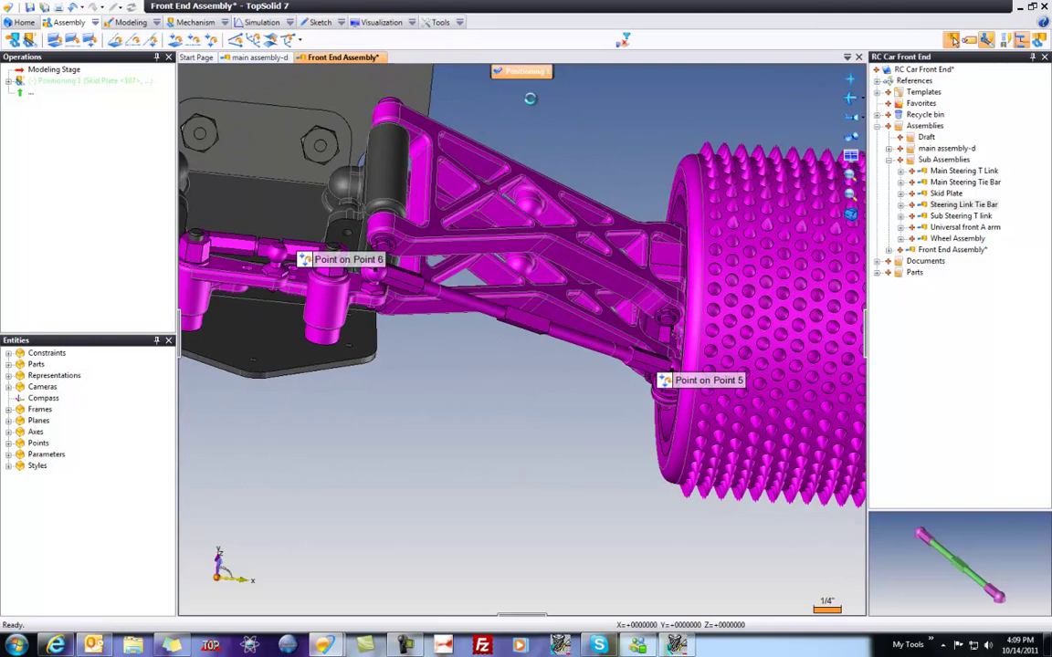
Step: Test the front end's motion by moving the suspension and swinging the steering linkage from the Main Steering T Link
{"action": "left_click_drag", "start_coordinate": [636, 295], "coordinate": [662, 214]}
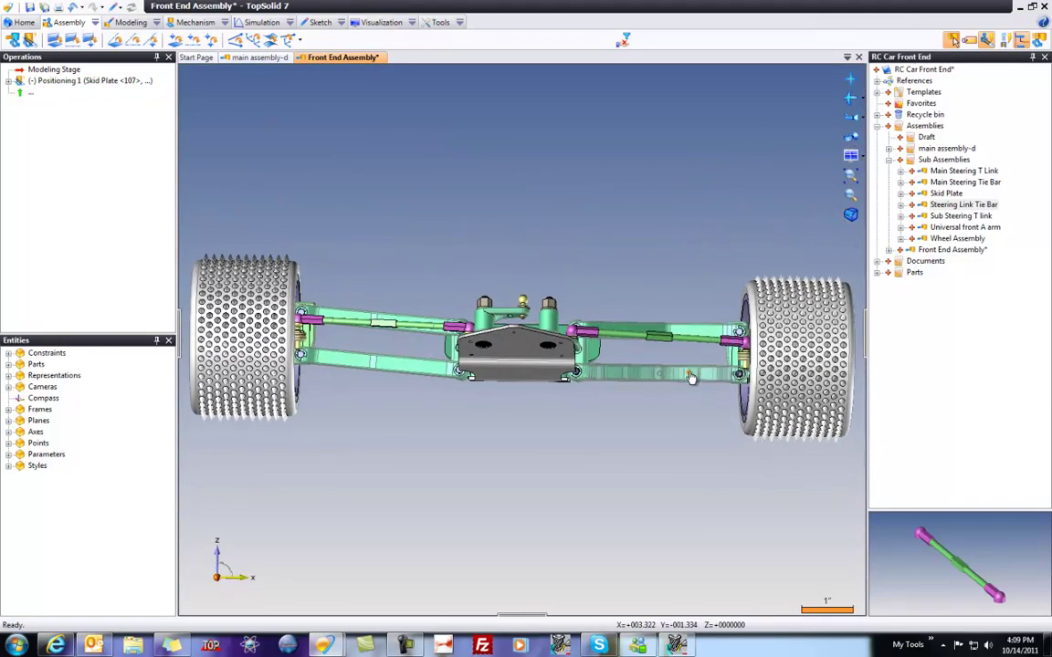
{"action": "mouse_move", "coordinate": [339, 357]}
{"action": "left_mouse_down"}
{"action": "mouse_move", "coordinate": [339, 373]}
{"action": "mouse_move", "coordinate": [341, 337]}
{"action": "mouse_move", "coordinate": [348, 368]}
{"action": "mouse_move", "coordinate": [347, 358]}
{"action": "left_mouse_up"}
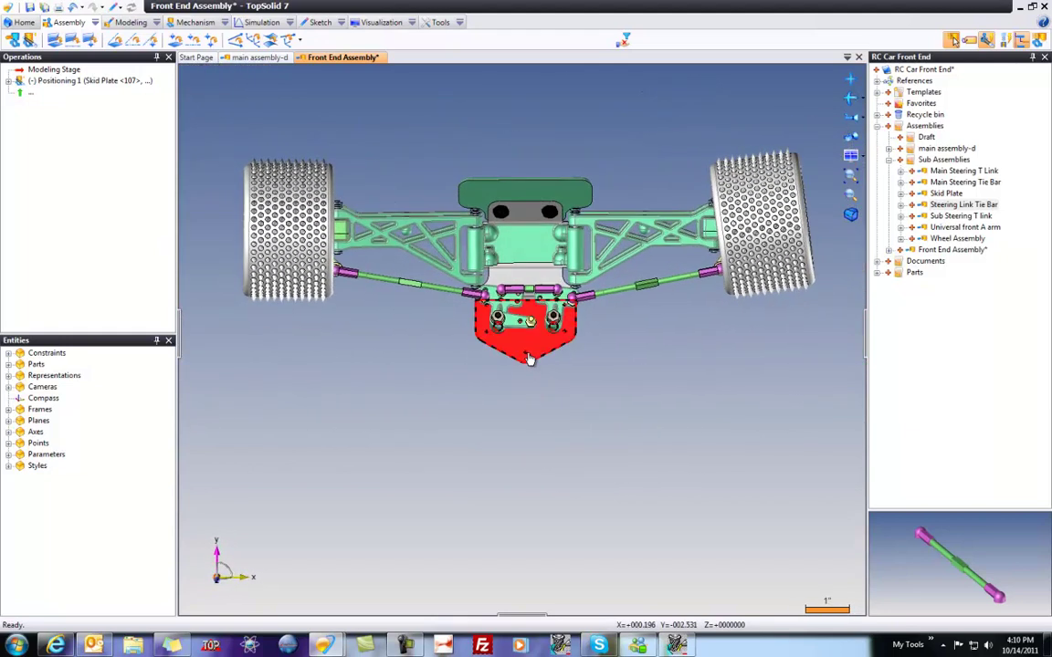
{"action": "mouse_move", "coordinate": [525, 325]}
{"action": "left_mouse_down"}
{"action": "mouse_move", "coordinate": [535, 316]}
{"action": "mouse_move", "coordinate": [536, 332]}
{"action": "mouse_move", "coordinate": [540, 320]}
{"action": "left_mouse_up"}
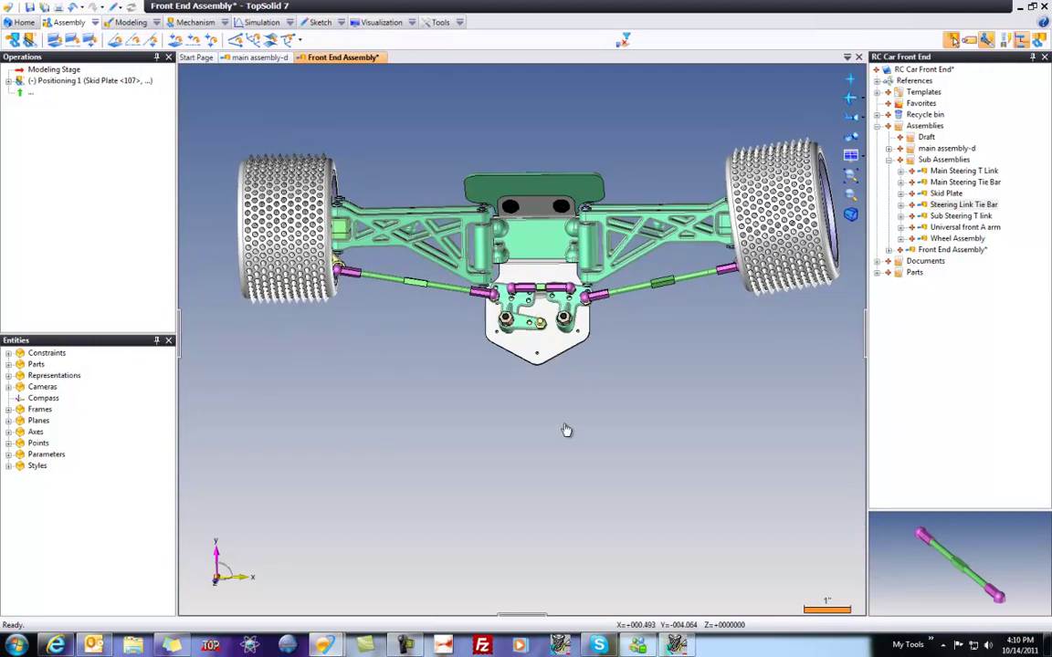